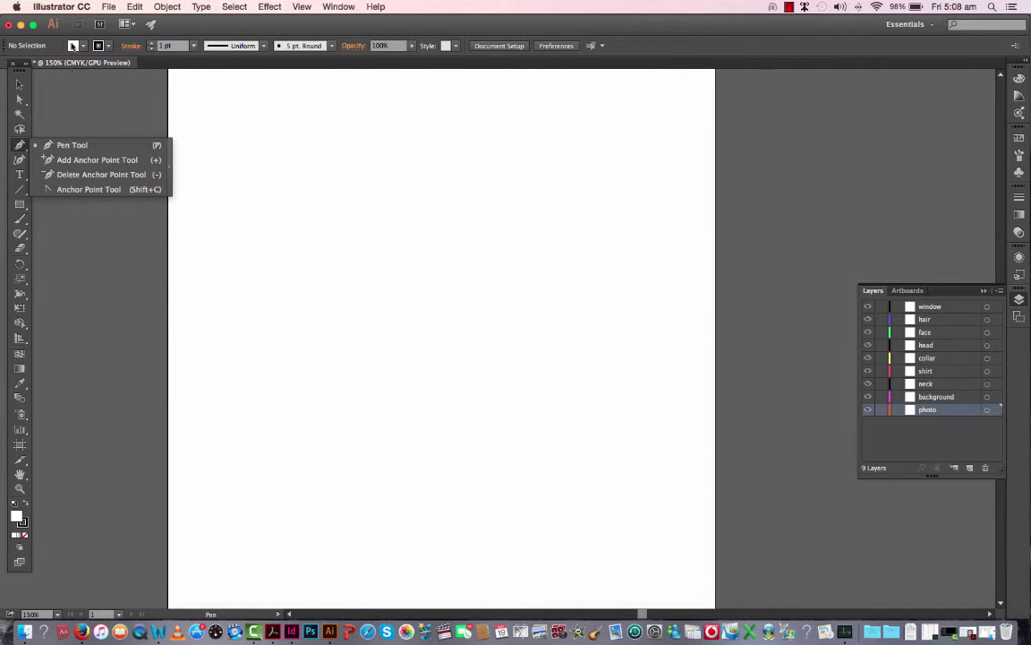
Step: Place the linked image mel.jpg near the artboard's upper-left corner on the photo layer
click(109, 7)
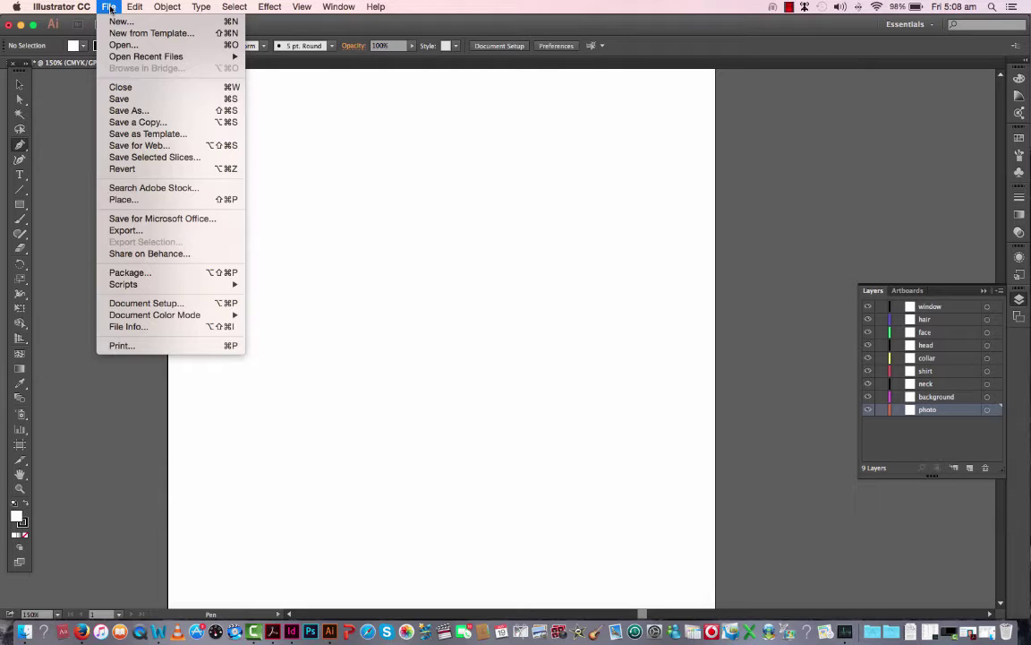
click(743, 174)
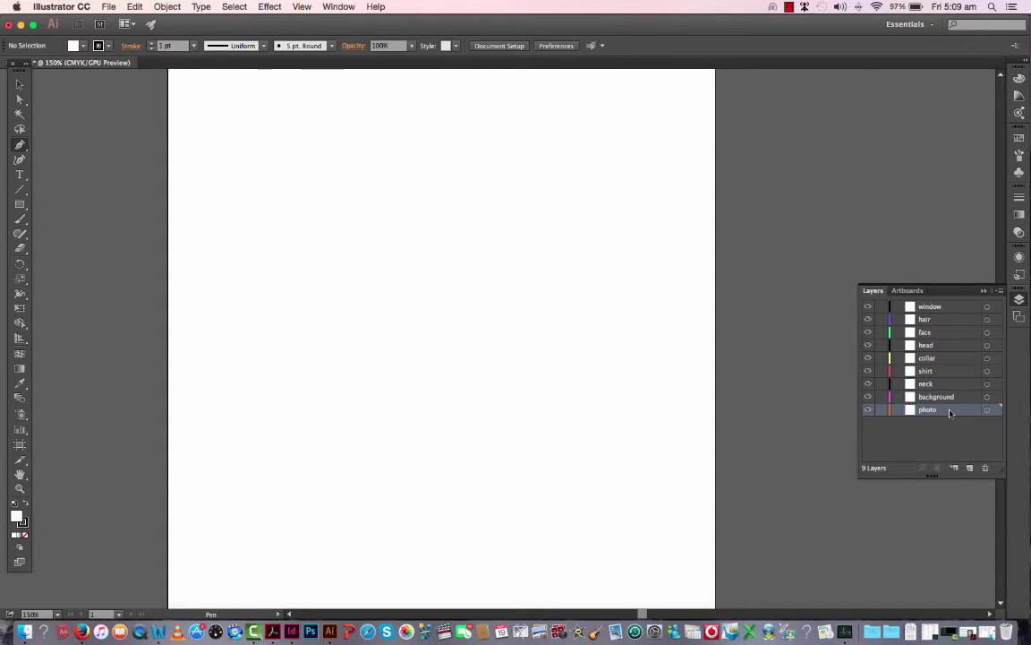
click(108, 6)
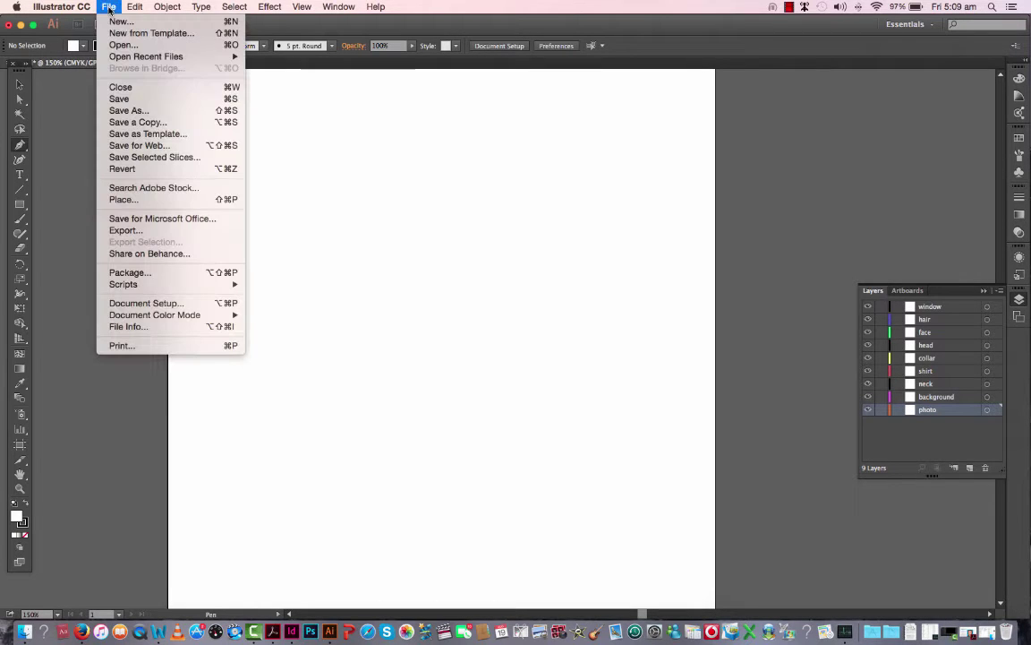
click(132, 201)
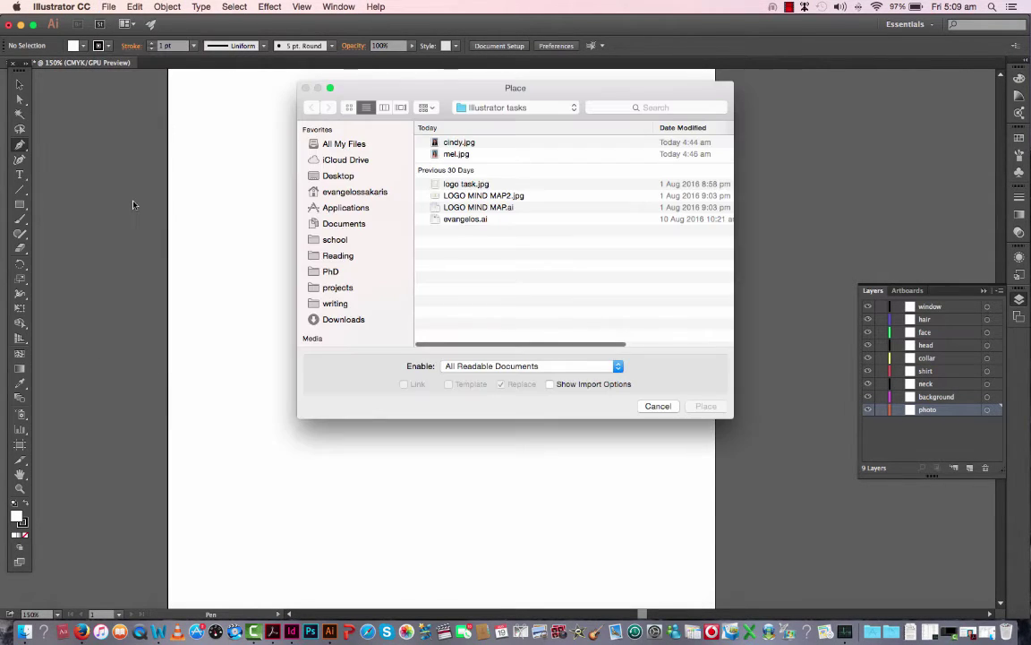
click(453, 154)
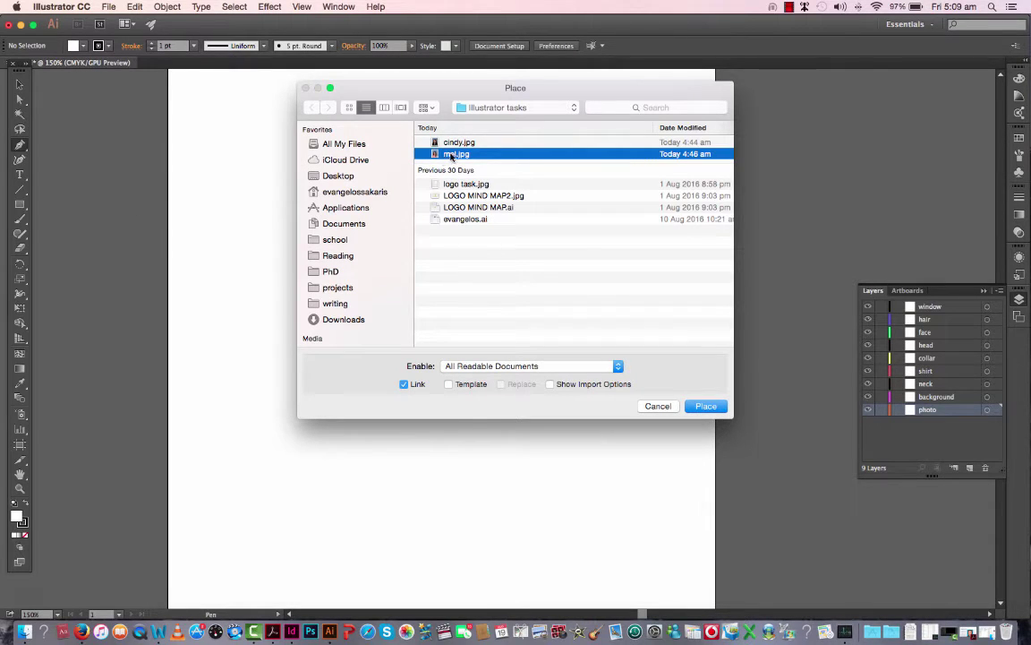
double_click(453, 155)
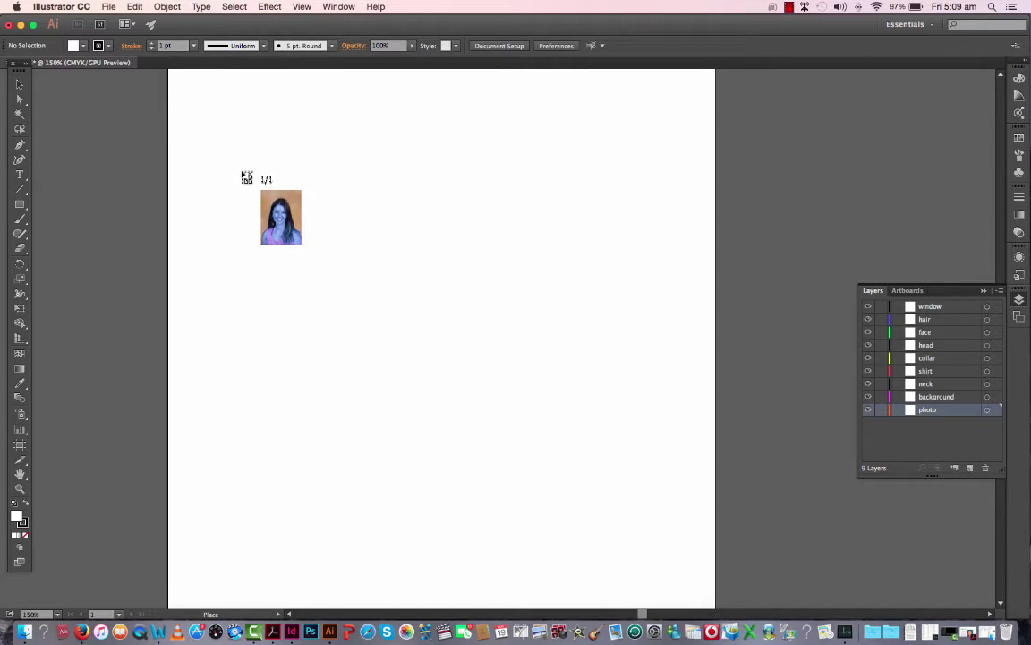
click(187, 83)
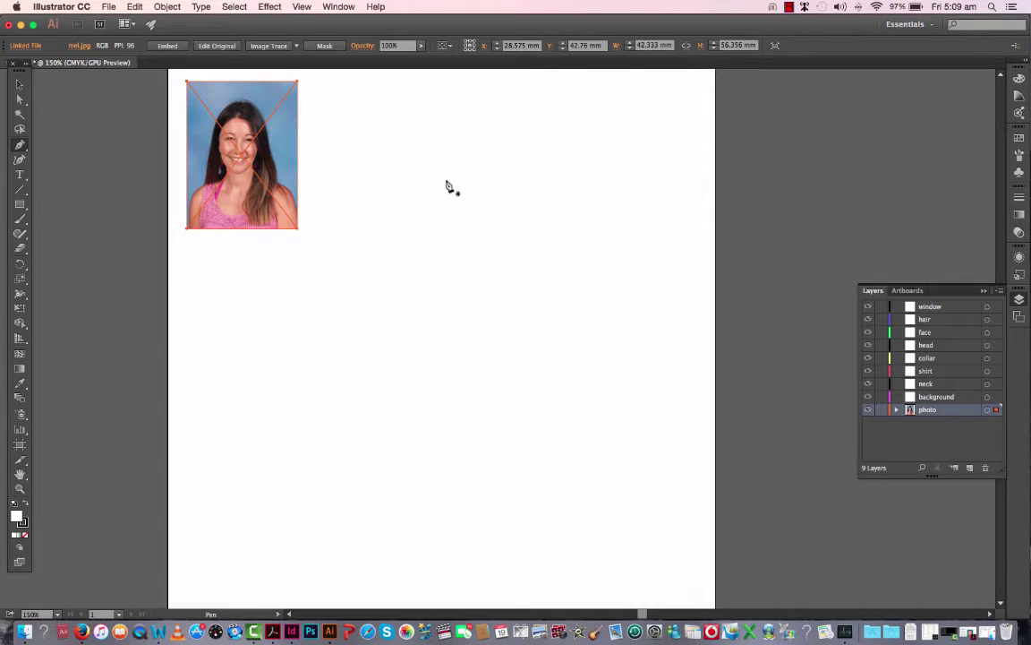
Step: Examine the placed photo up close and bring the whole artboard back into view
key(v)
key(super+0)
key(p)
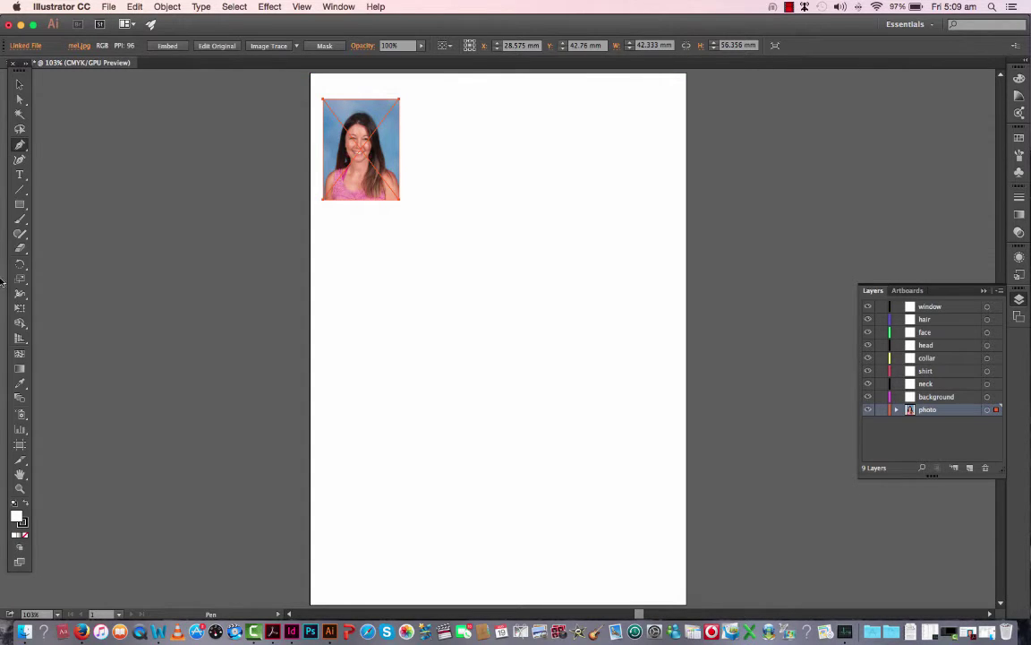
click(19, 490)
click(337, 103)
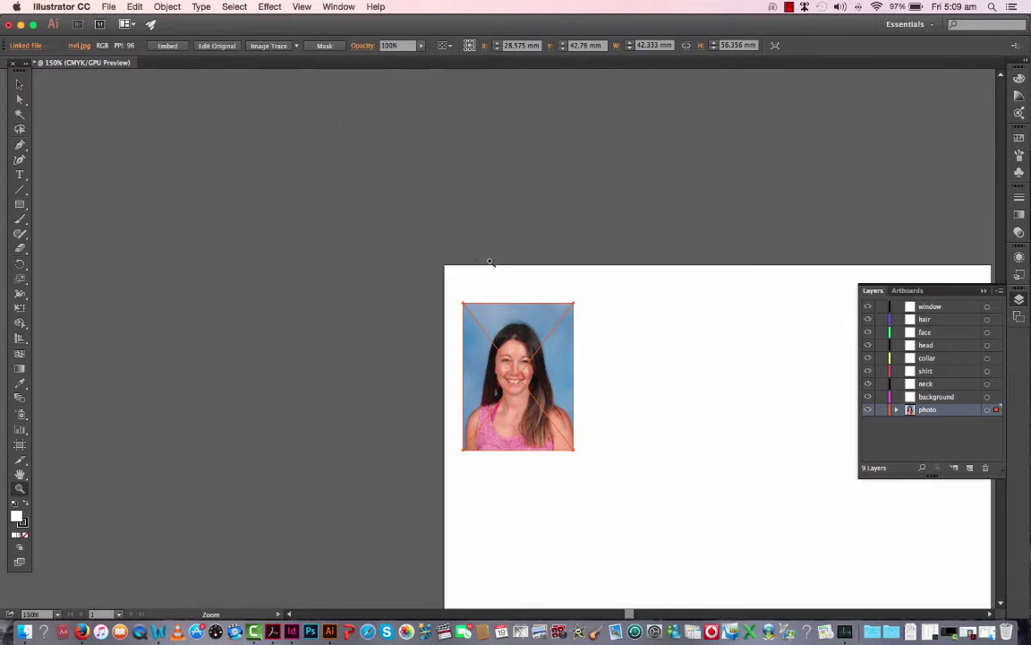
click(569, 446)
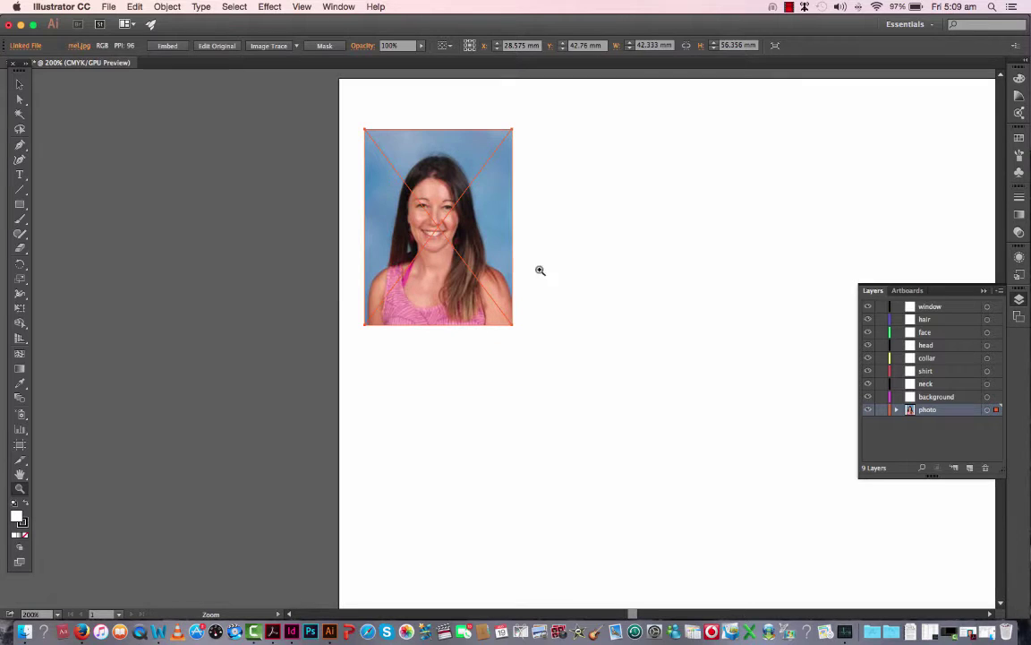
click(478, 207)
click(415, 310)
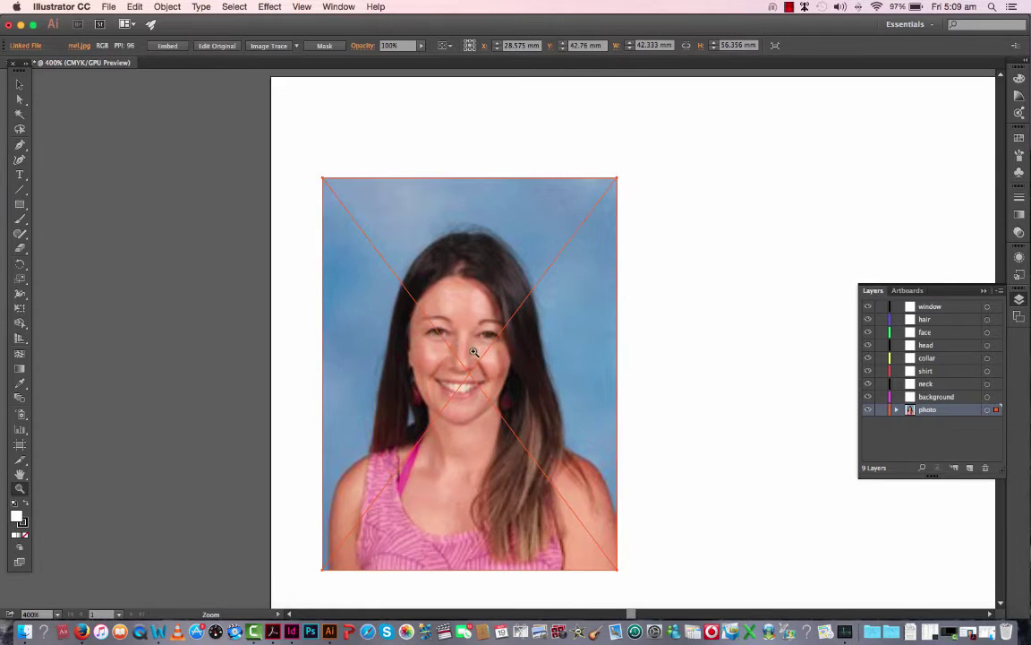
click(486, 385)
key(v)
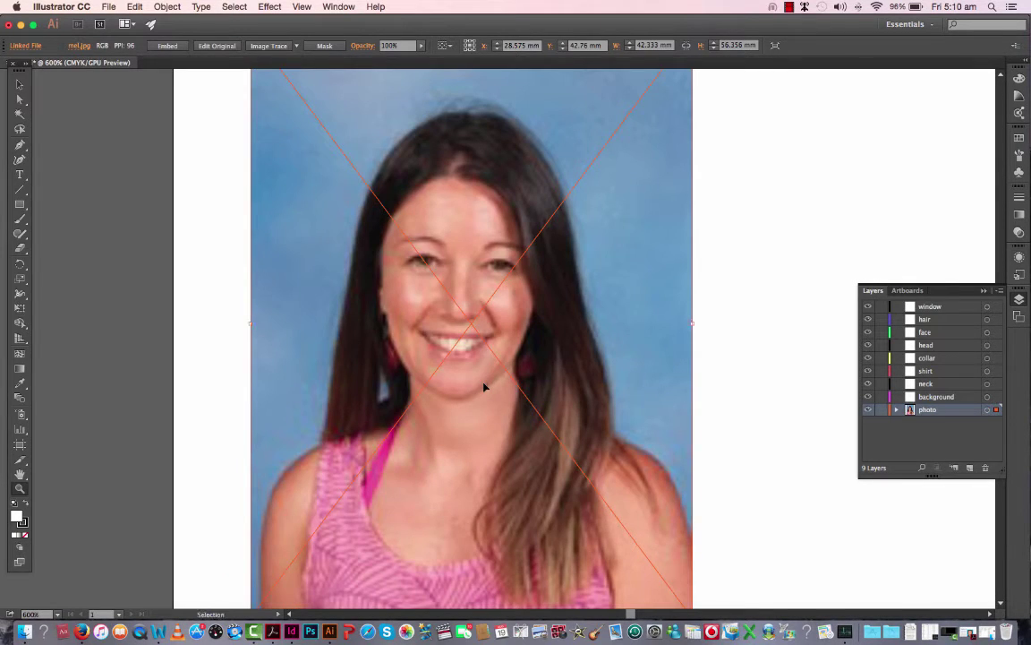
key(super+0)
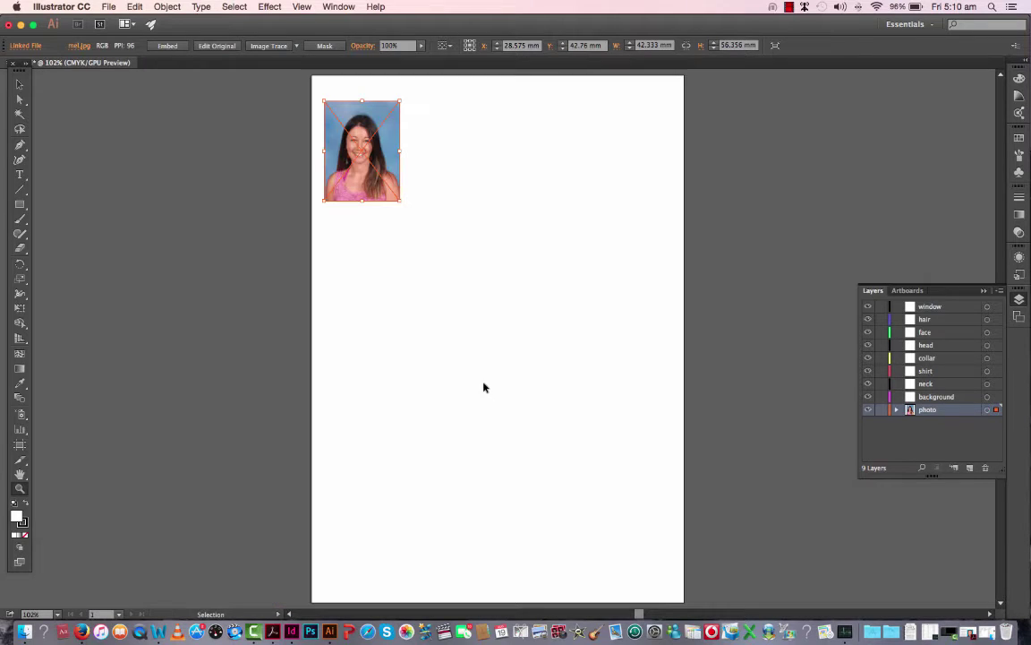
Step: Scale the placed photo uniformly to 500%
key(z)
click(18, 85)
click(168, 7)
mouse_move(170, 24)
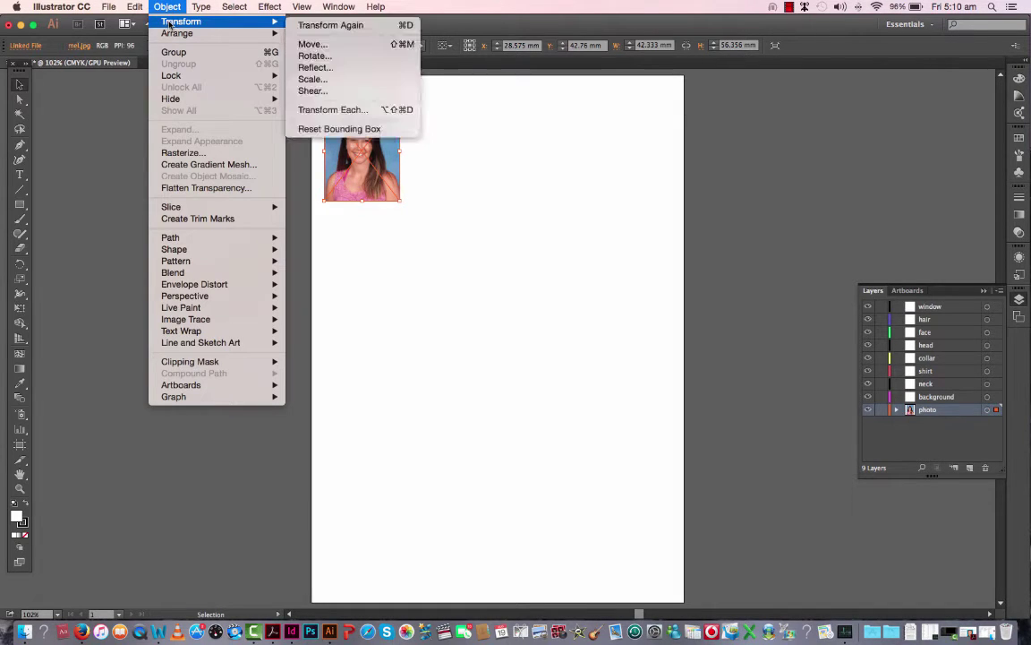
click(346, 79)
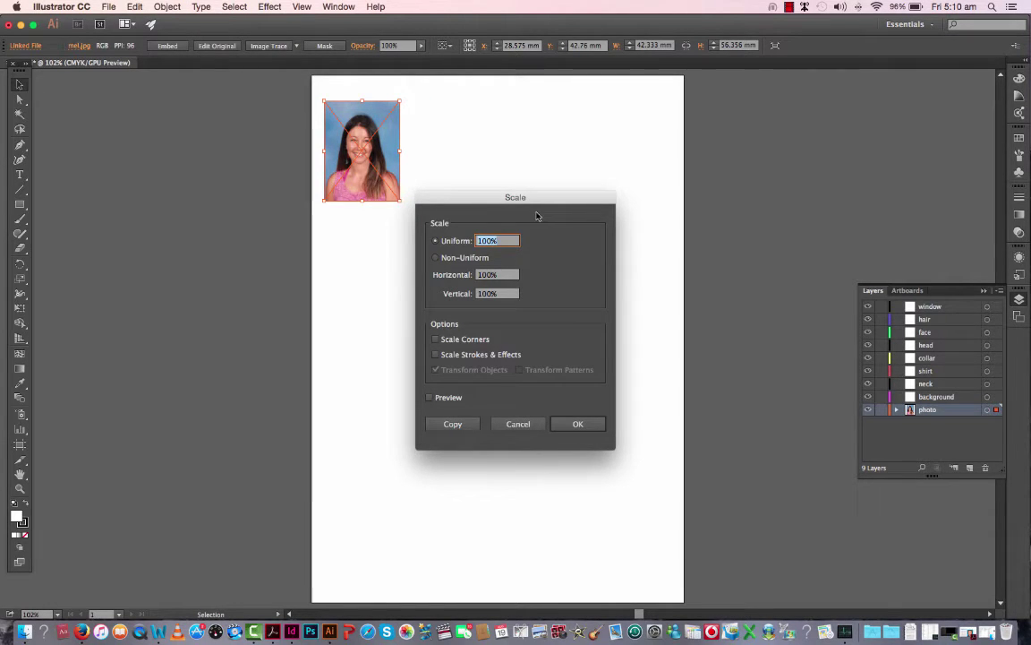
text(500)
click(577, 424)
Step: Move the enlarged photo to span the artboard's width, aligned with its top edge, and lock the photo layer
drag(349, 195, 491, 385)
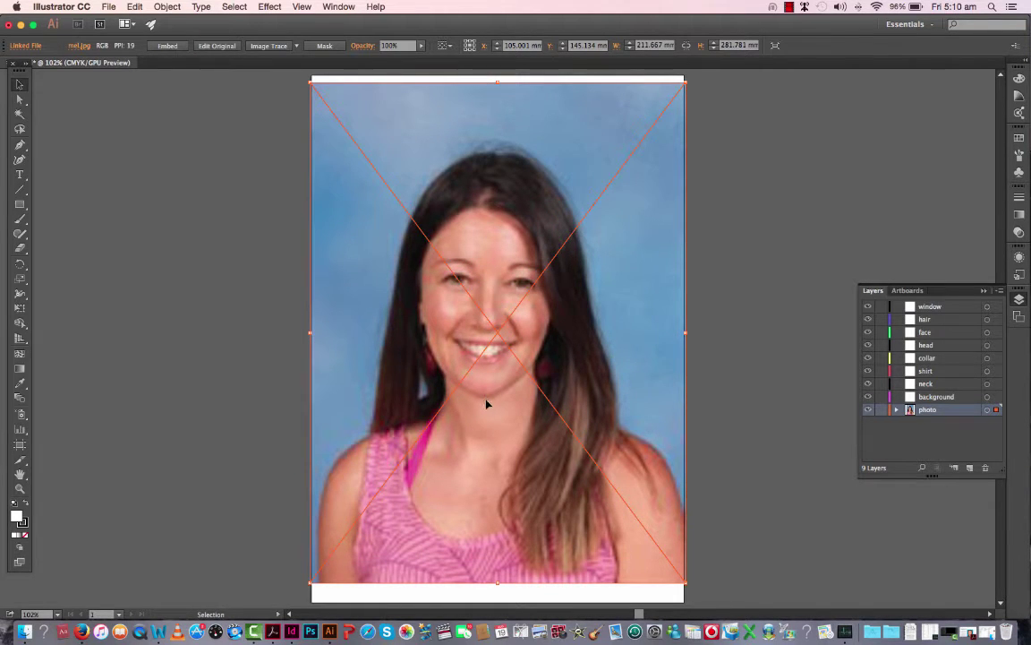
drag(486, 403, 486, 397)
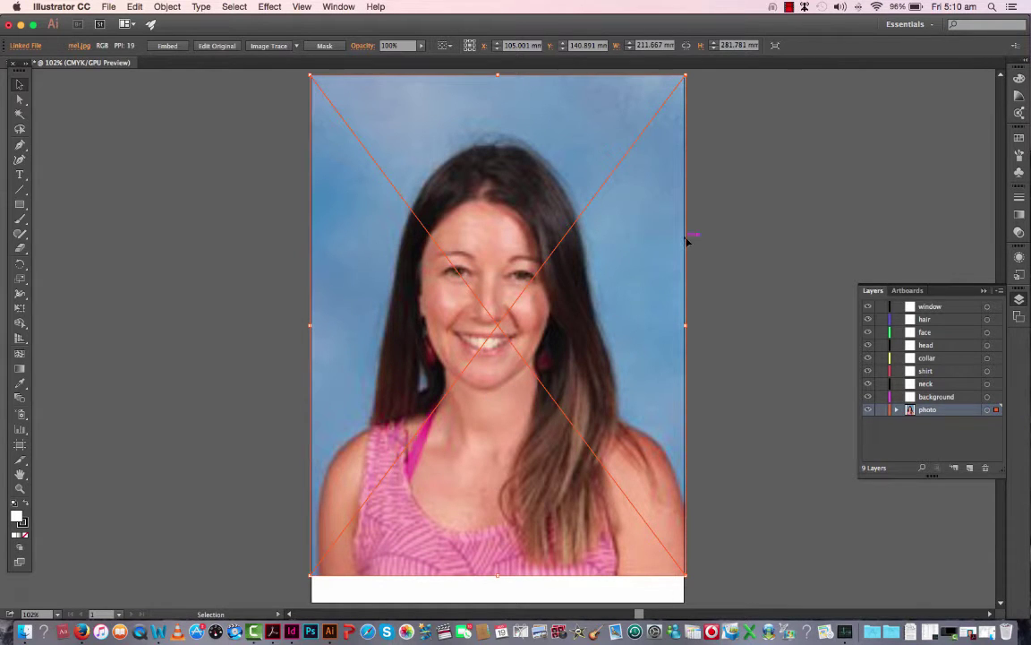
click(782, 201)
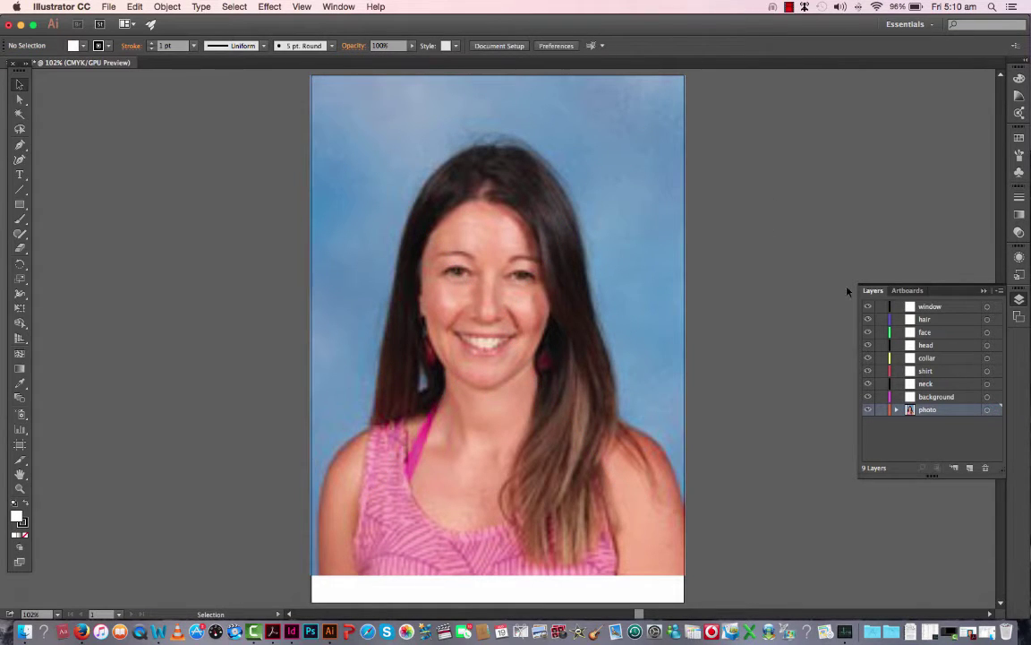
click(880, 410)
Step: Draw an ellipse about 99 mm wide and 138 mm high around the woman's head on the head layer
click(940, 344)
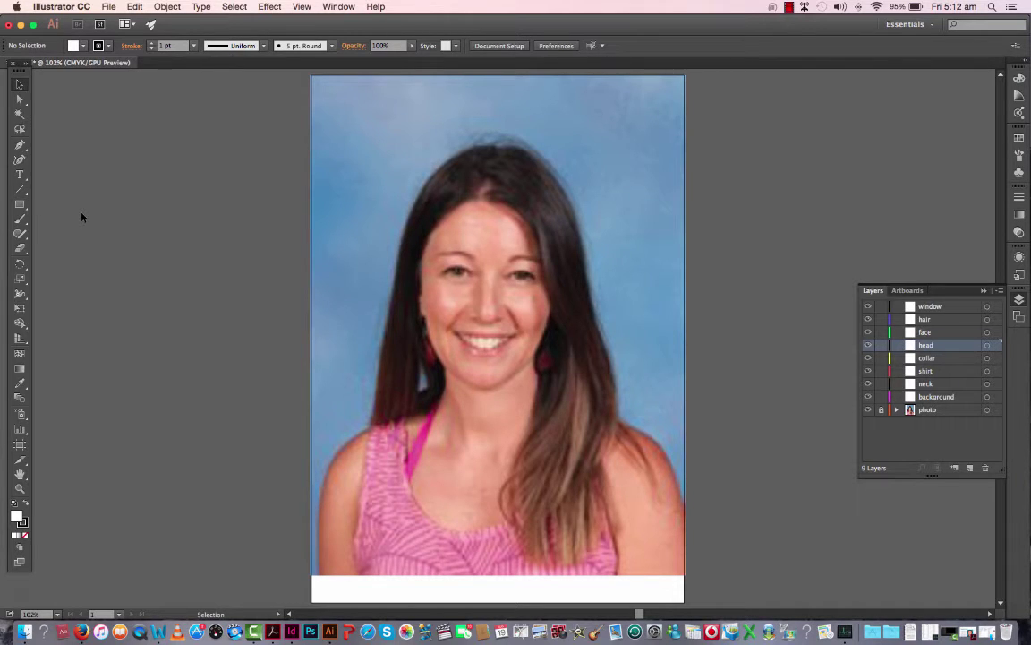
click(19, 205)
click(17, 205)
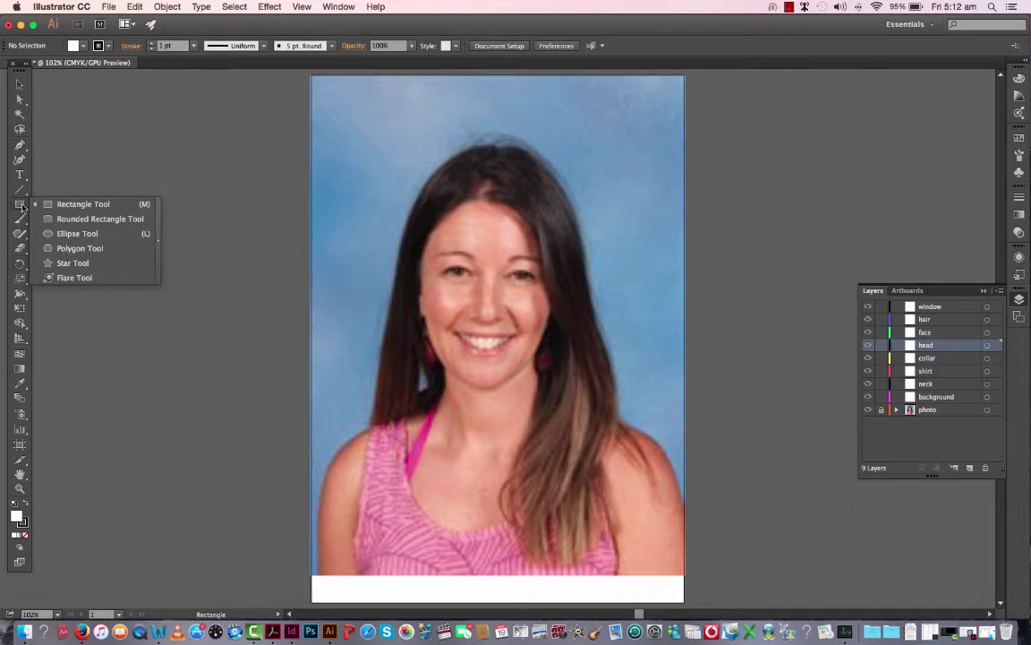
click(68, 235)
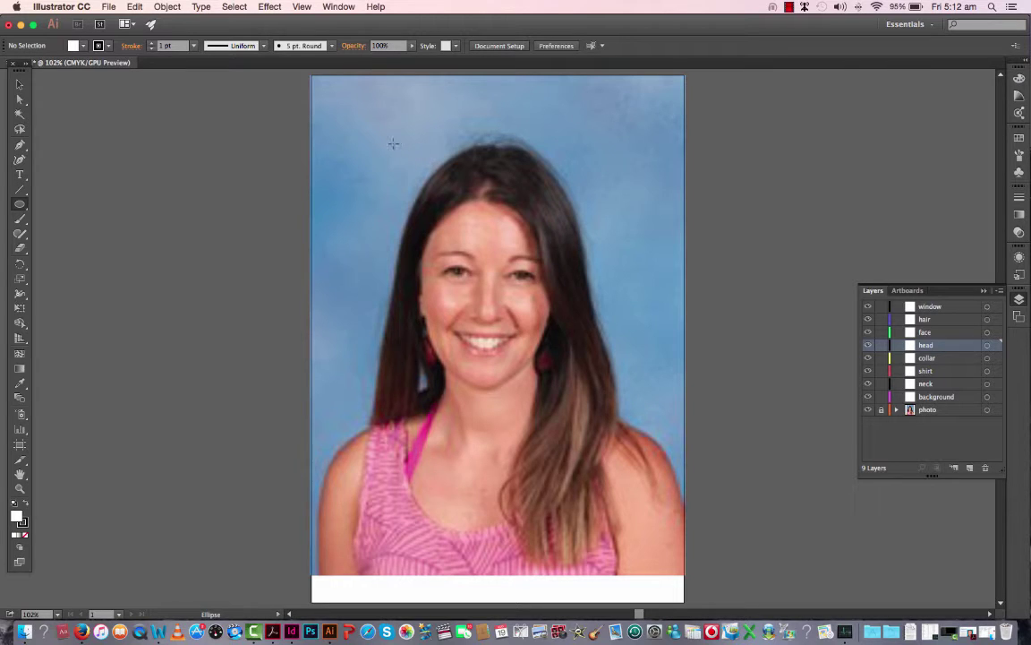
mouse_move(393, 144)
mouse_down()
mouse_move(421, 228)
mouse_move(514, 300)
mouse_move(568, 388)
mouse_up()
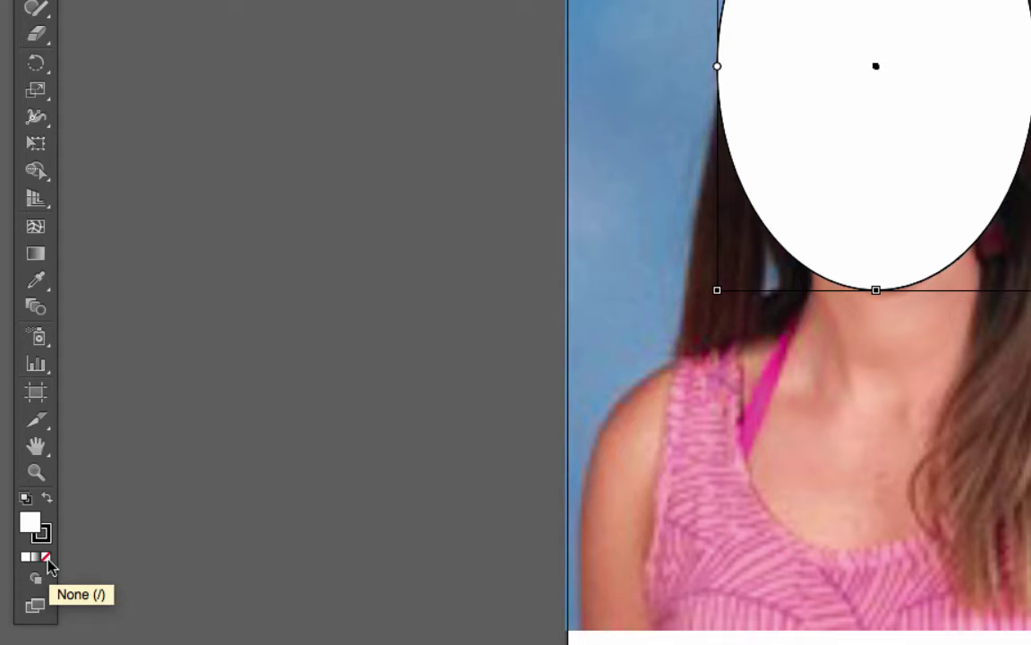
Step: Remove the head ellipse's fill and give it a red stroke
click(46, 558)
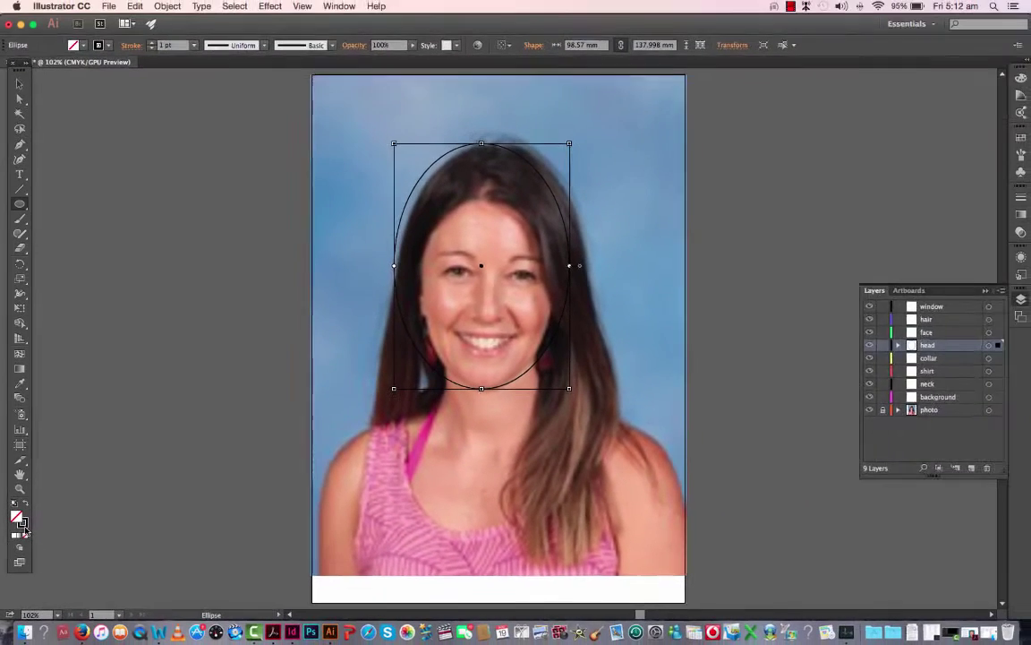
click(40, 533)
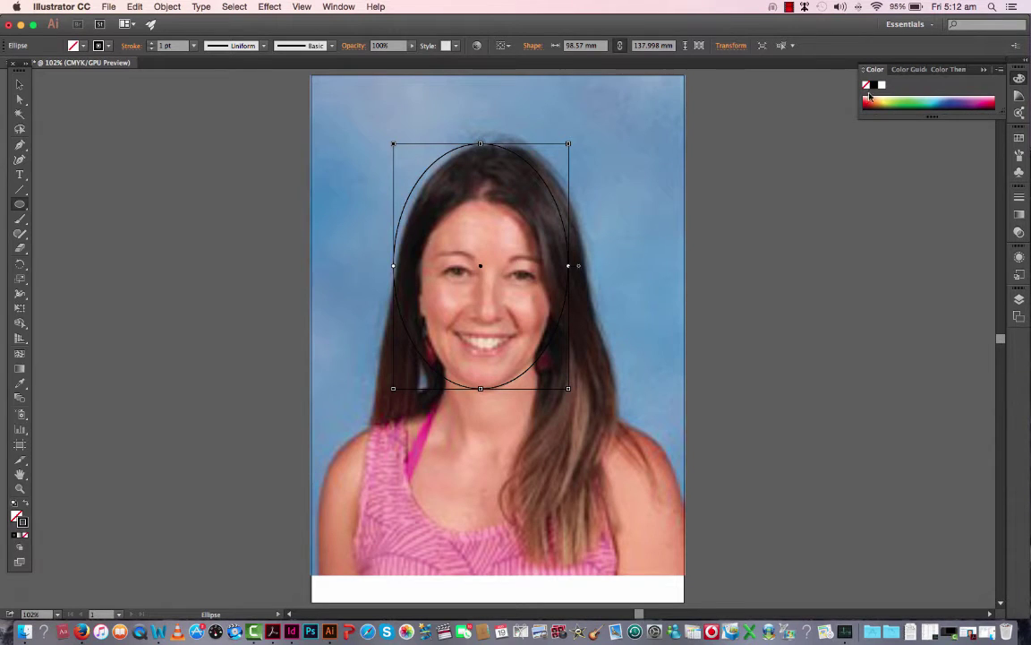
click(1020, 138)
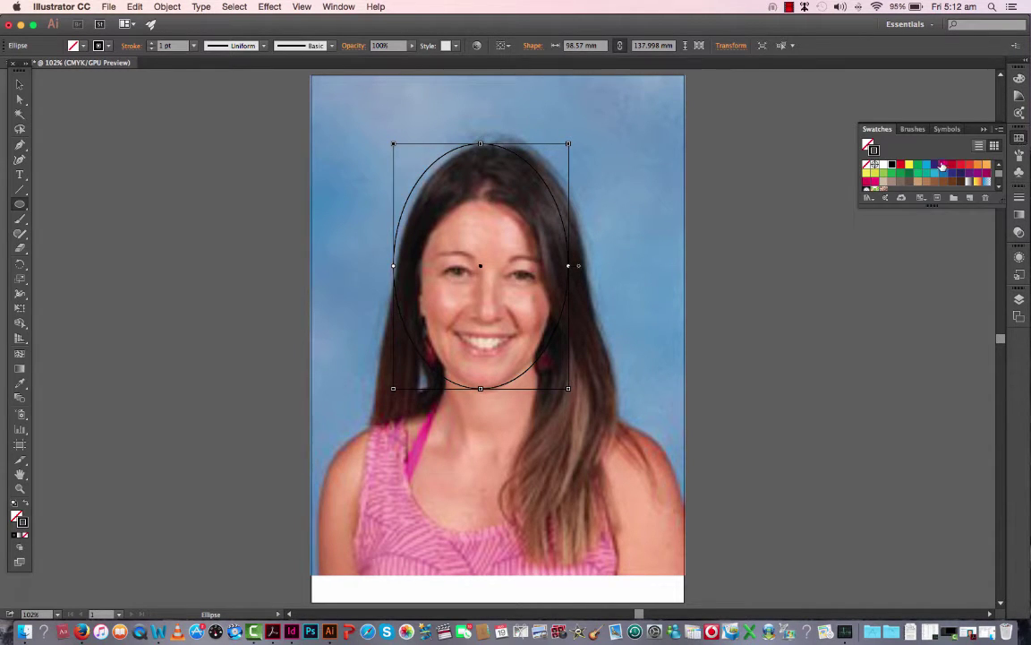
click(902, 165)
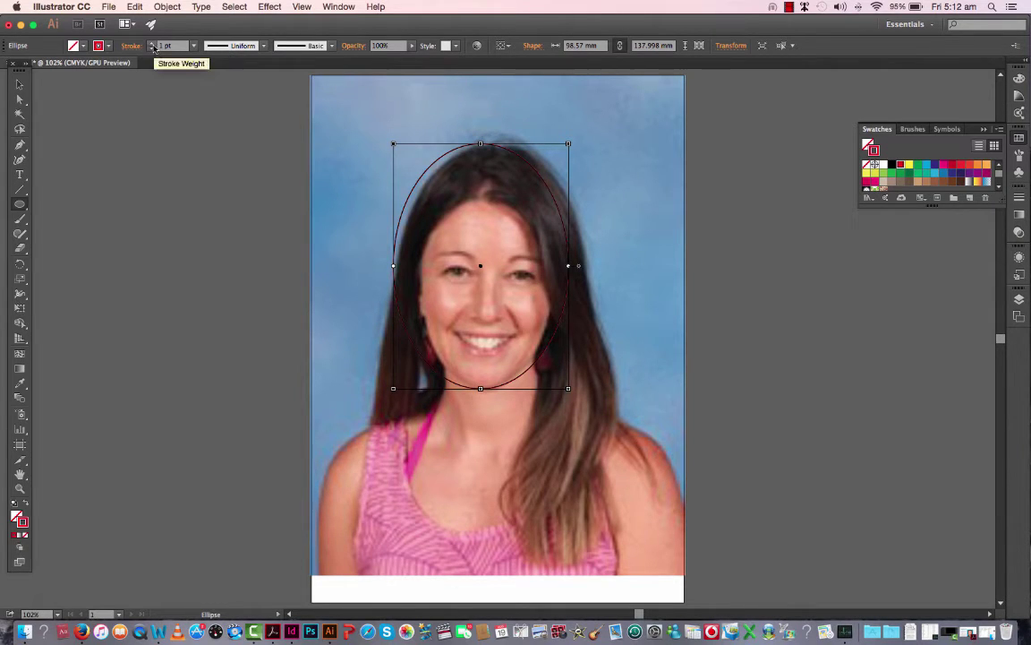
Step: Increase the head ellipse's stroke weight to 5 pt
click(152, 44)
click(152, 44)
click(152, 44)
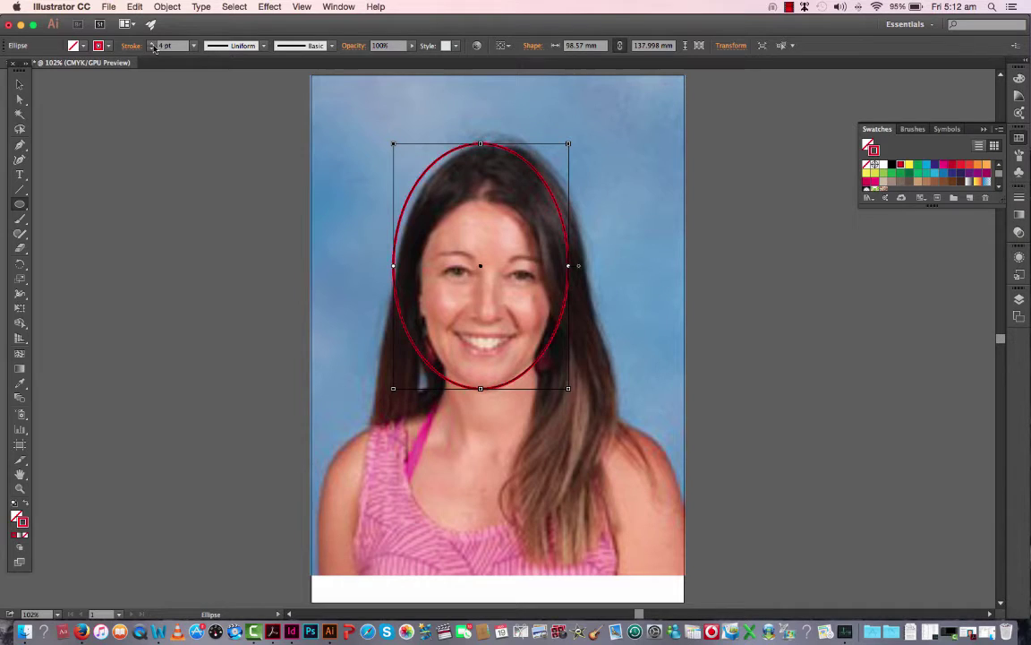
click(153, 44)
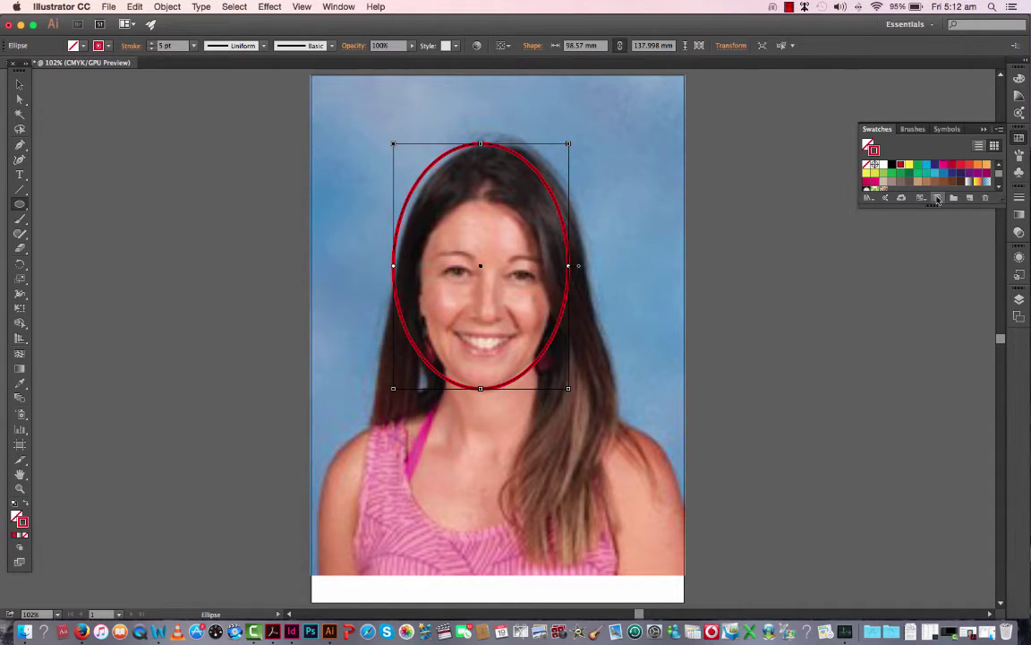
Step: Try a 9 pt stroke weight on the head ellipse and settle on 4 pt
click(1019, 201)
click(1018, 197)
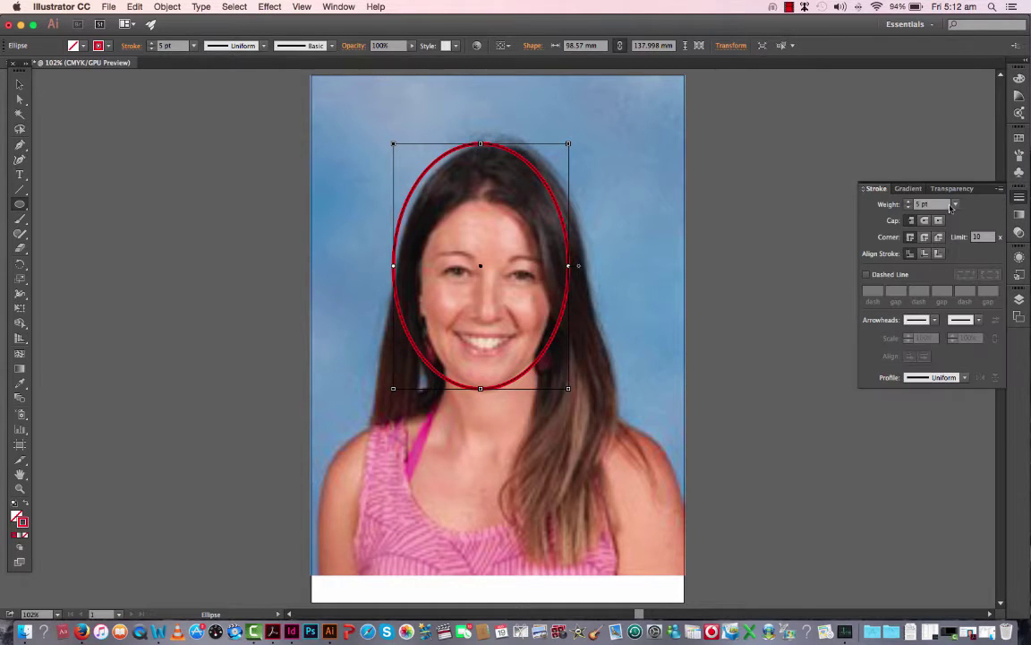
click(957, 205)
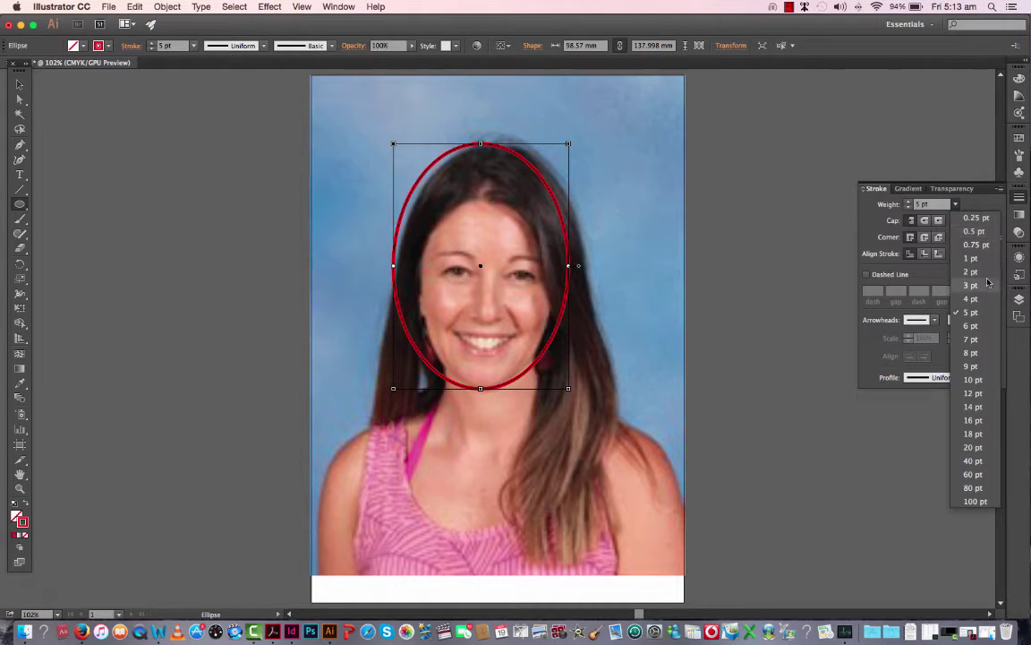
click(978, 366)
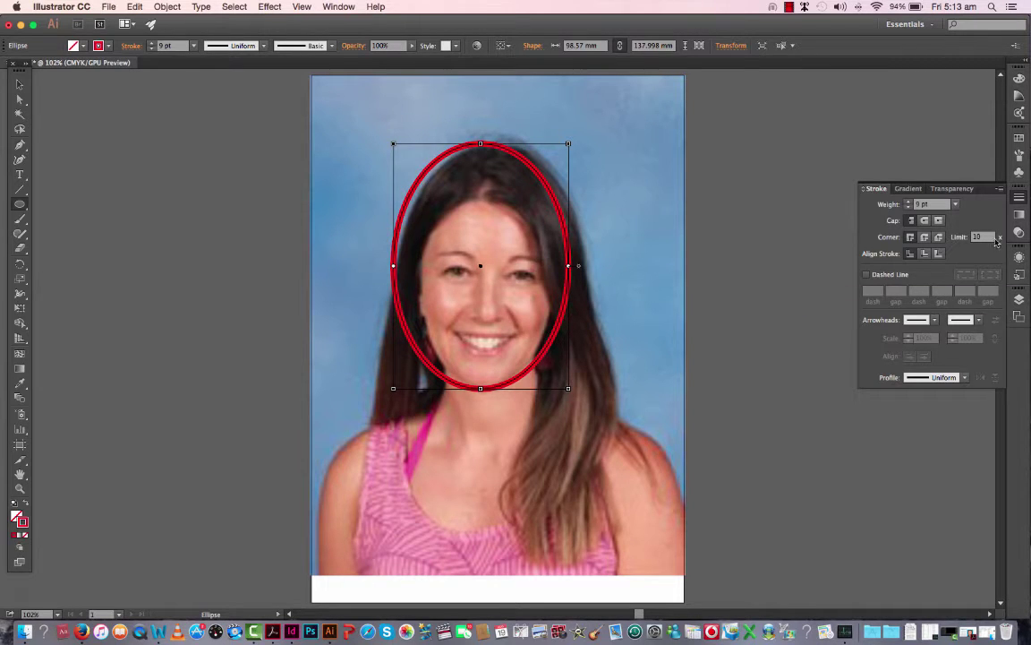
click(956, 204)
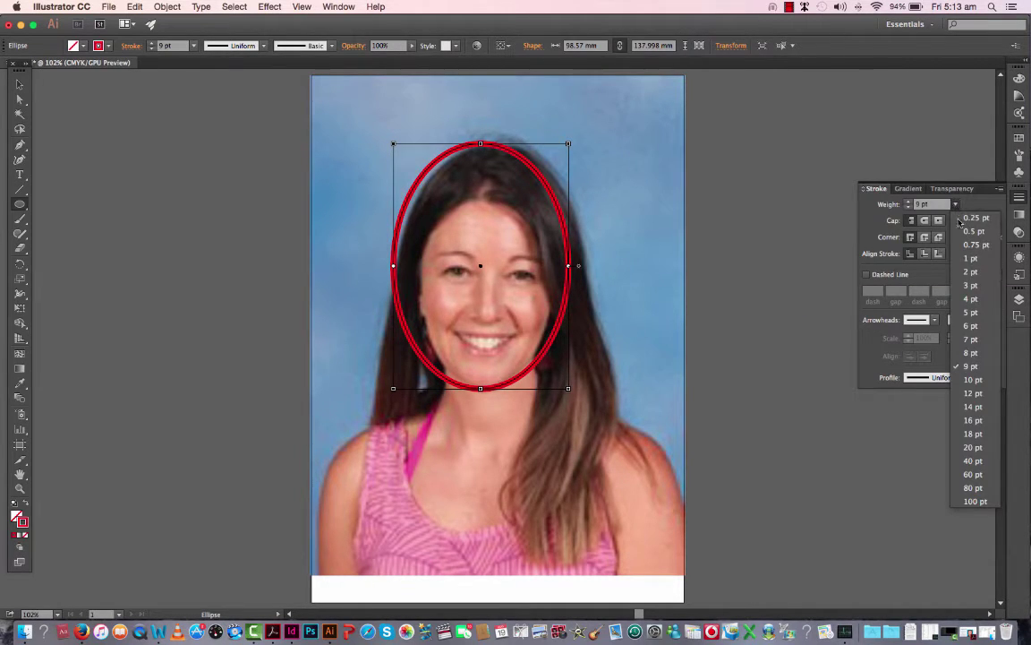
click(982, 305)
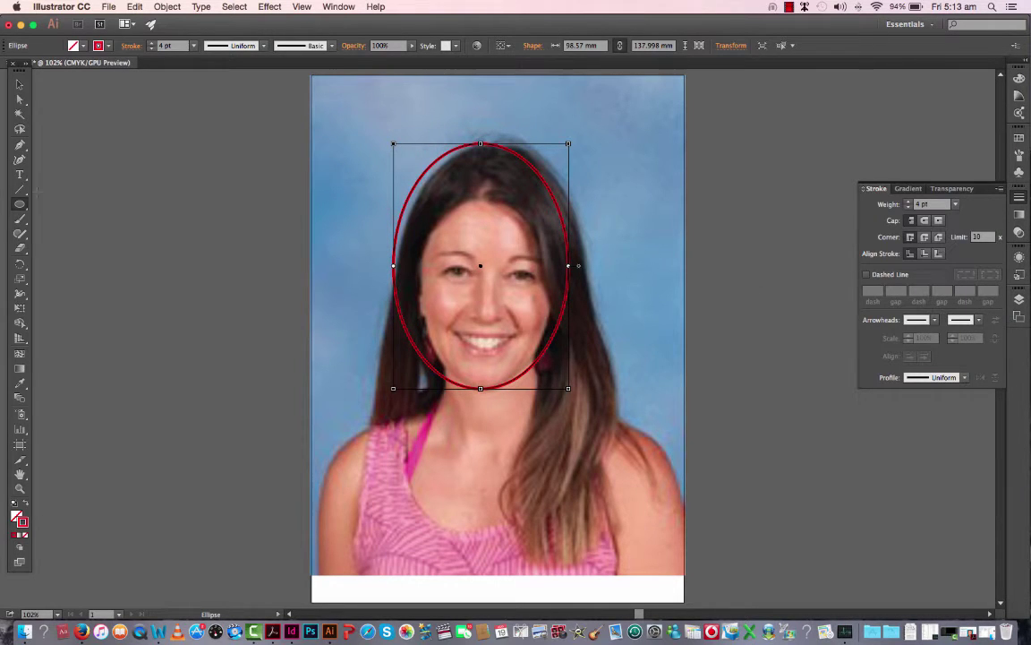
Step: Move the head ellipse's left anchor point inward toward the face edge, to about X 57.7 mm, Y 109 mm
click(22, 490)
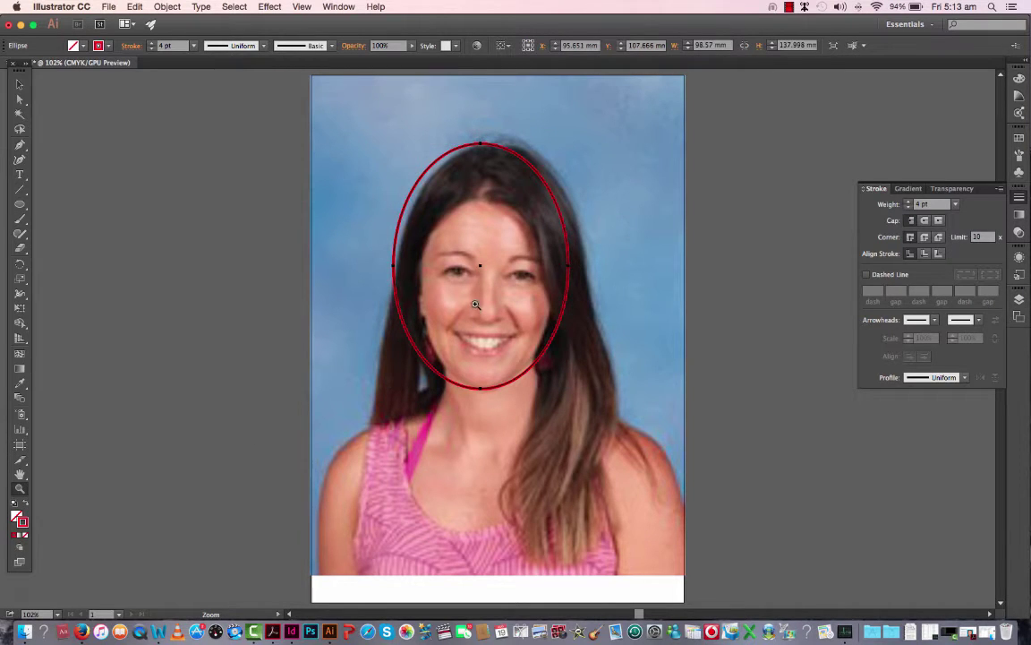
click(475, 305)
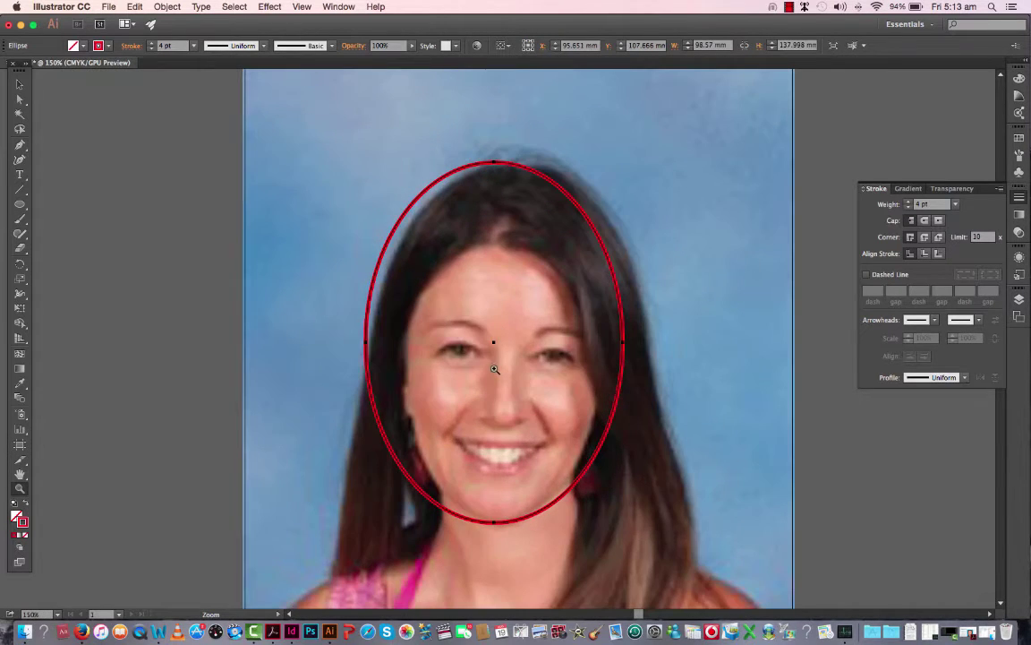
drag(494, 368, 445, 332)
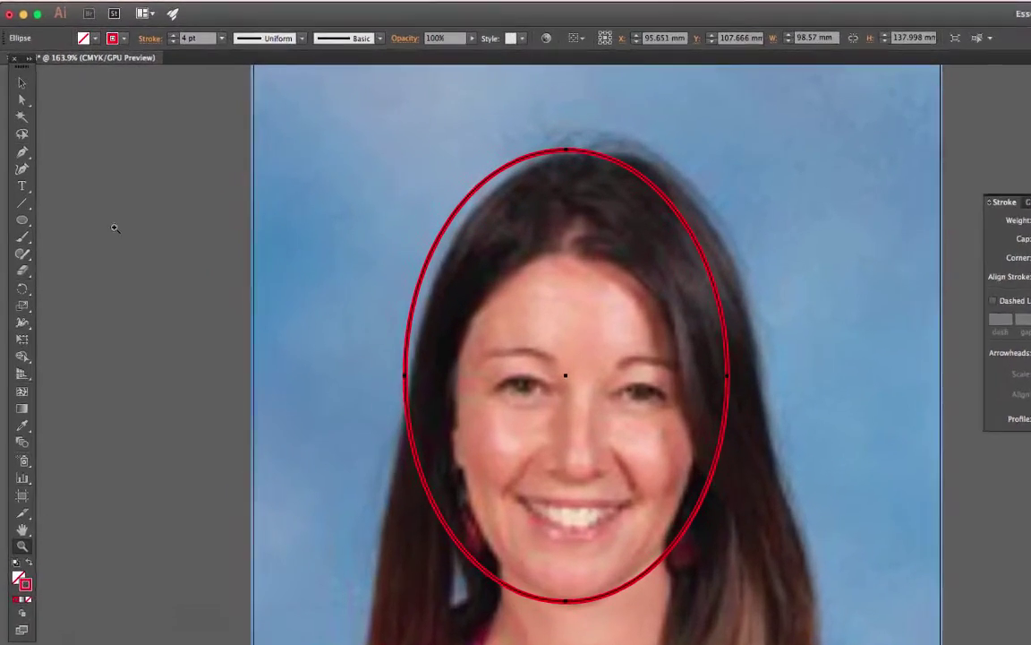
click(22, 82)
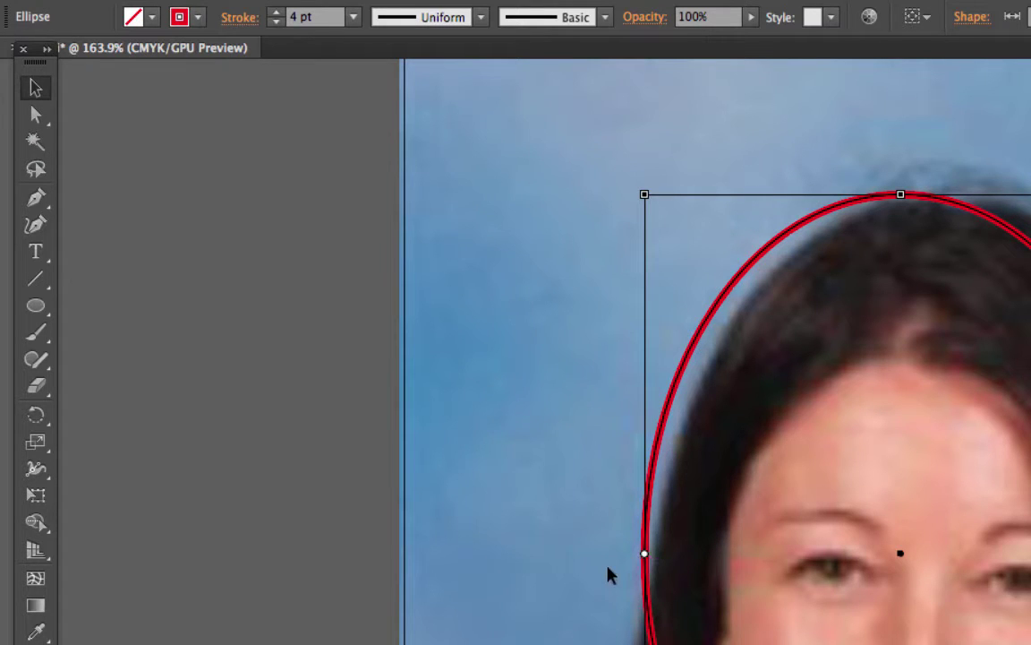
click(562, 573)
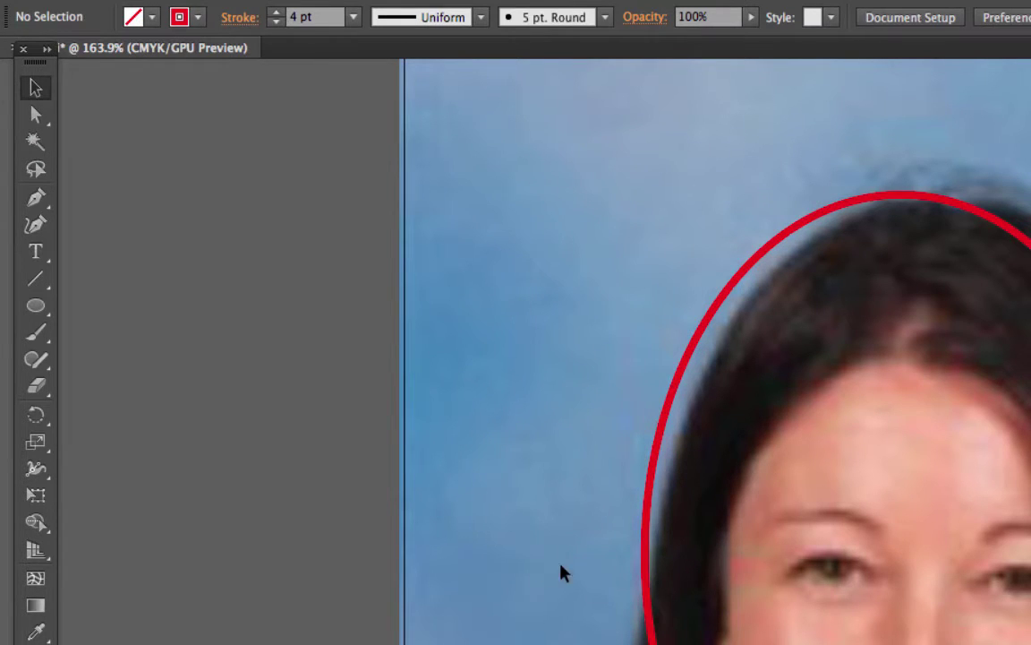
click(646, 557)
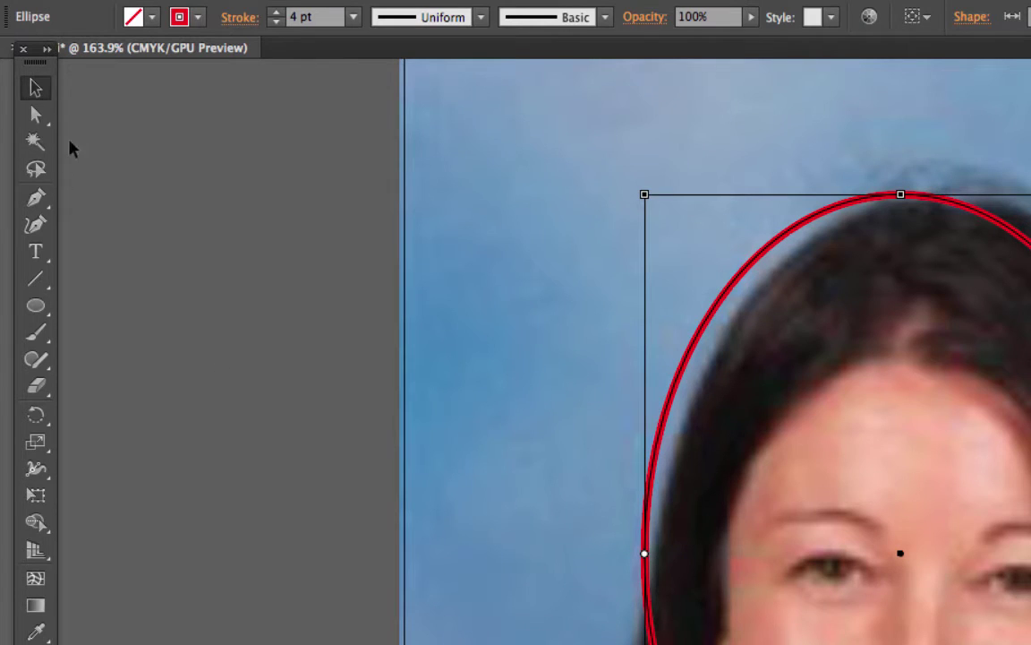
click(41, 118)
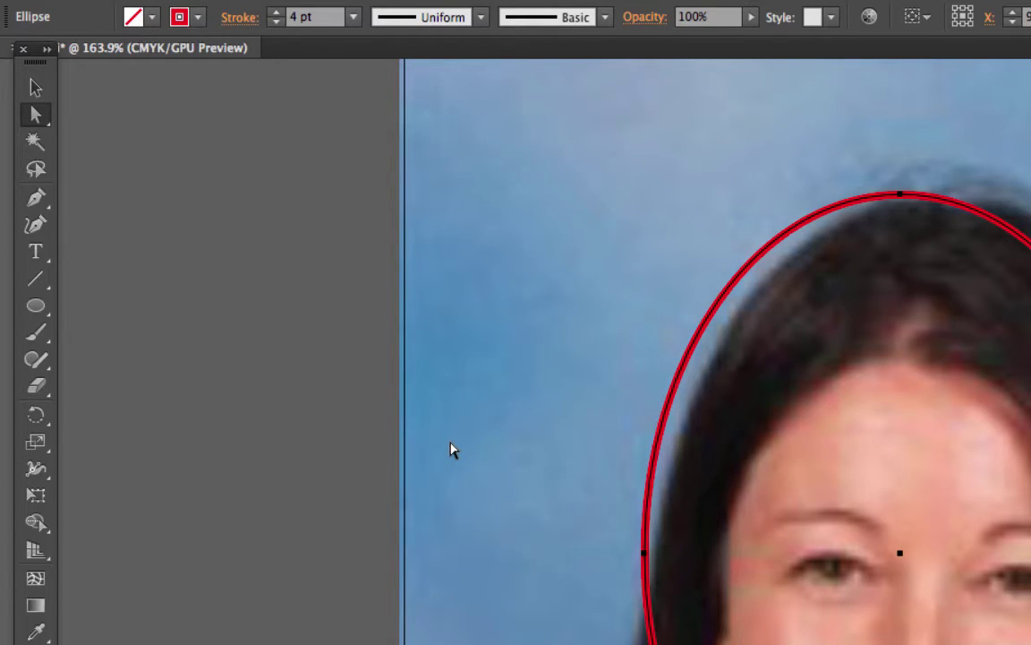
key(v)
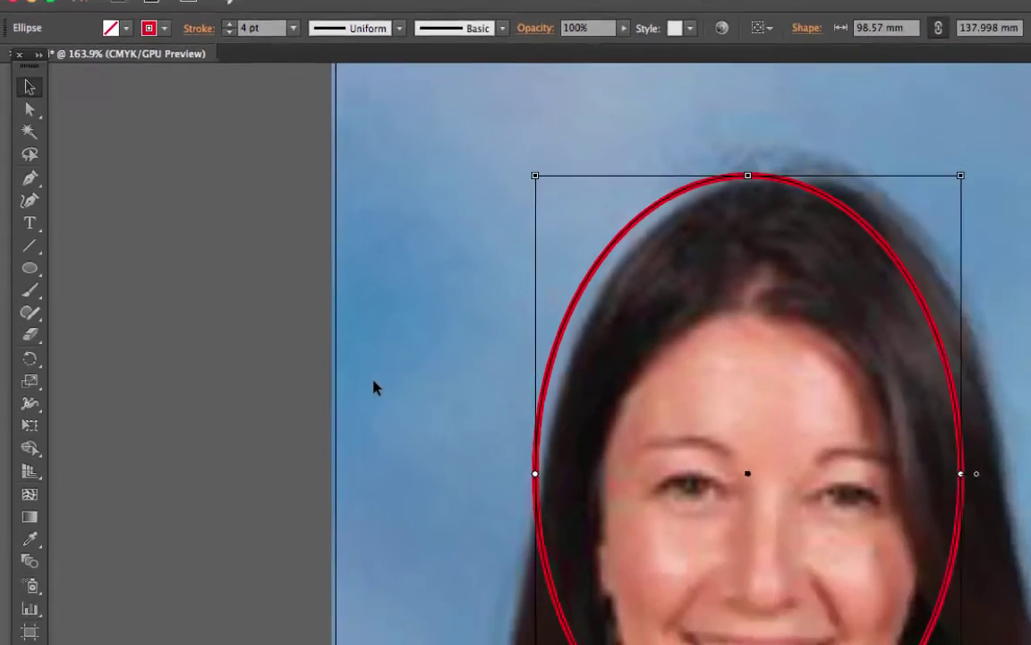
key(a)
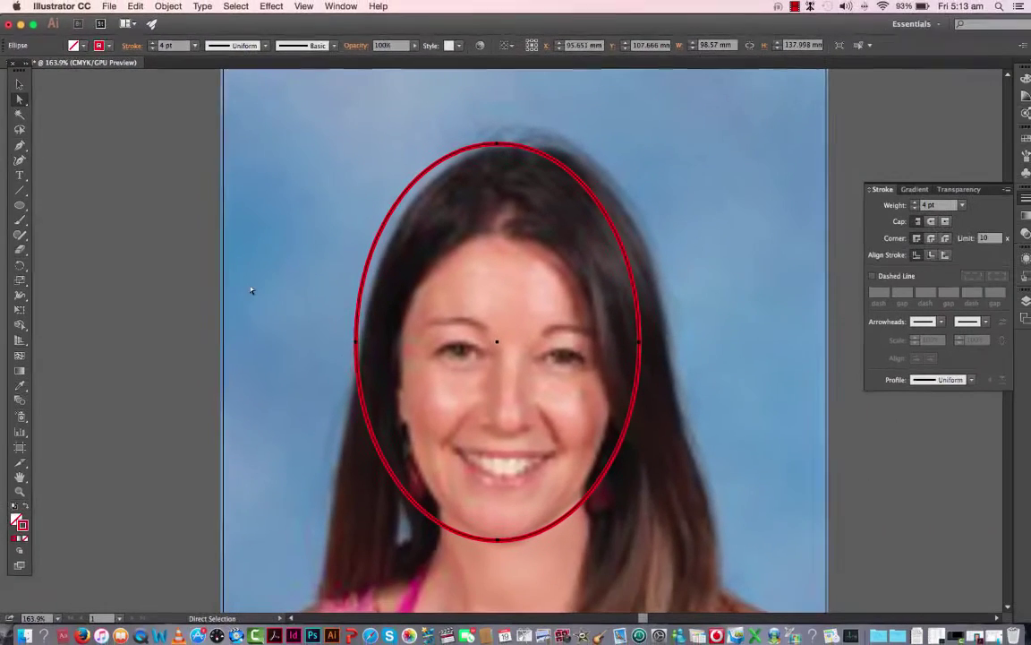
click(352, 343)
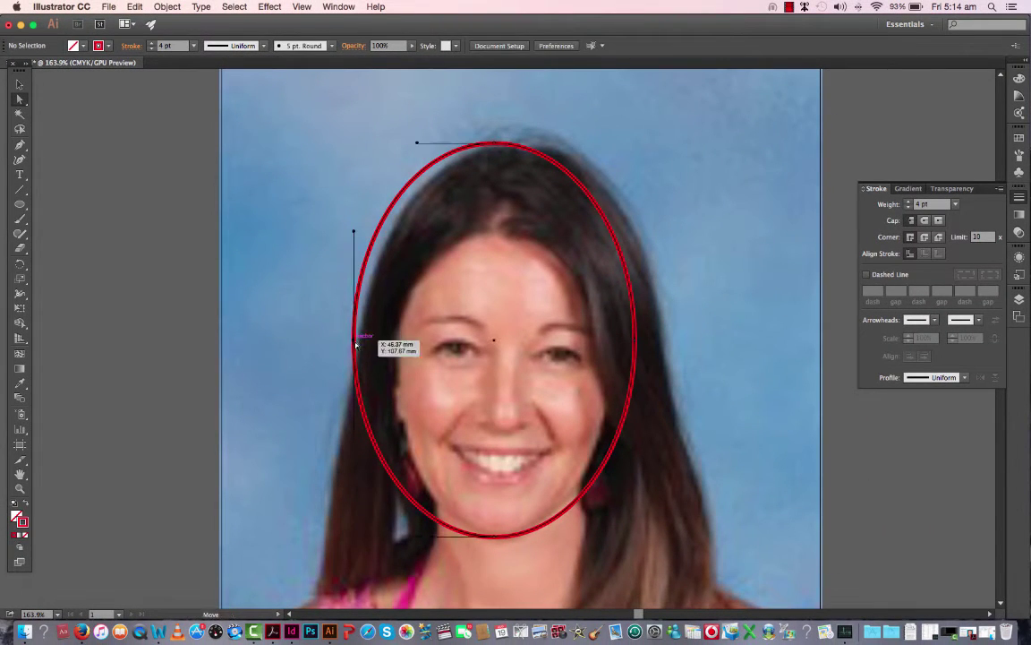
drag(352, 343, 386, 348)
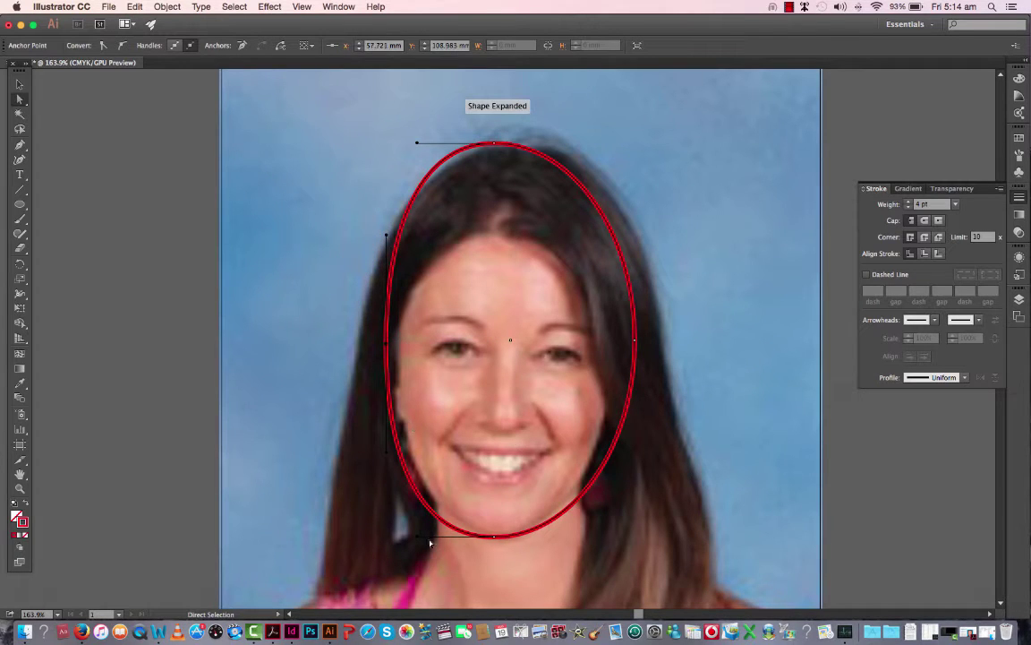
Step: Move the head outline's bottom anchor point onto the chin, at about X 97.9 mm, Y 175.5 mm
key(super+equal)
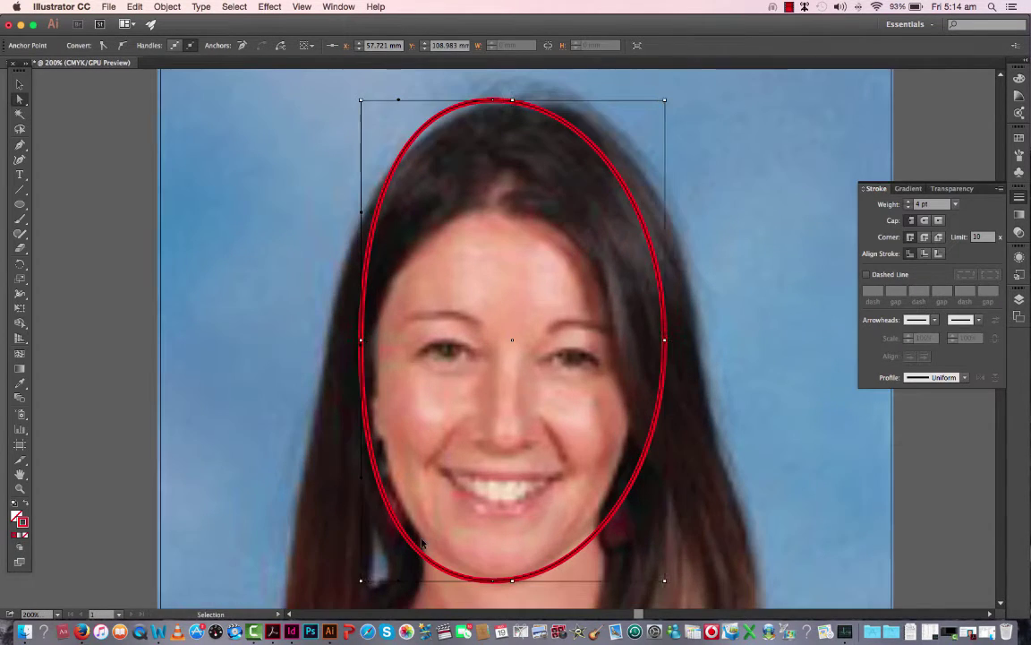
scroll(444, 460, down, 3)
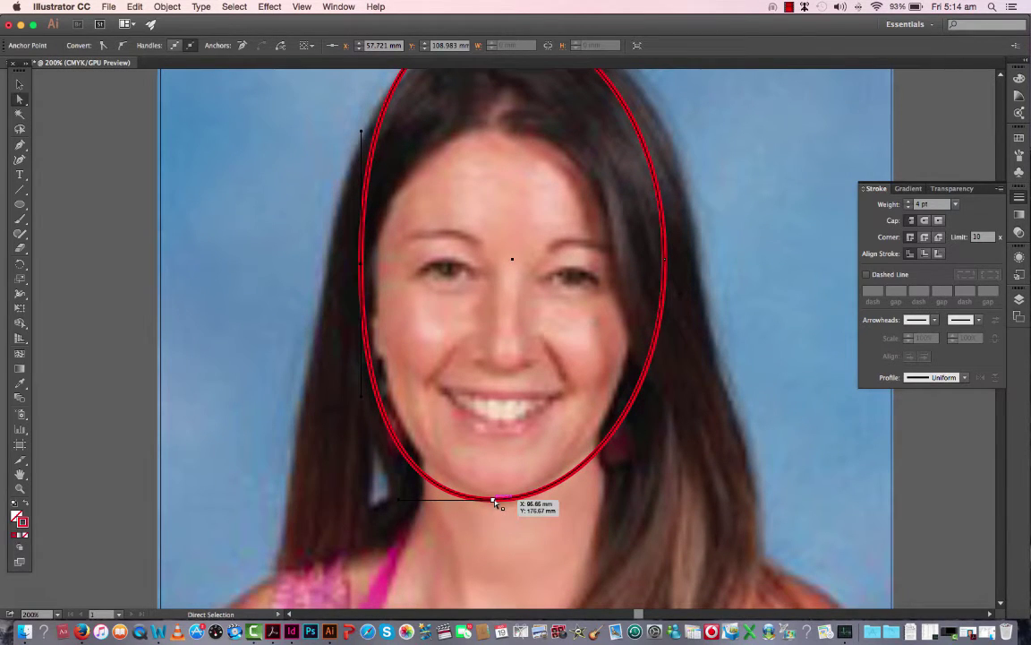
drag(494, 499, 501, 497)
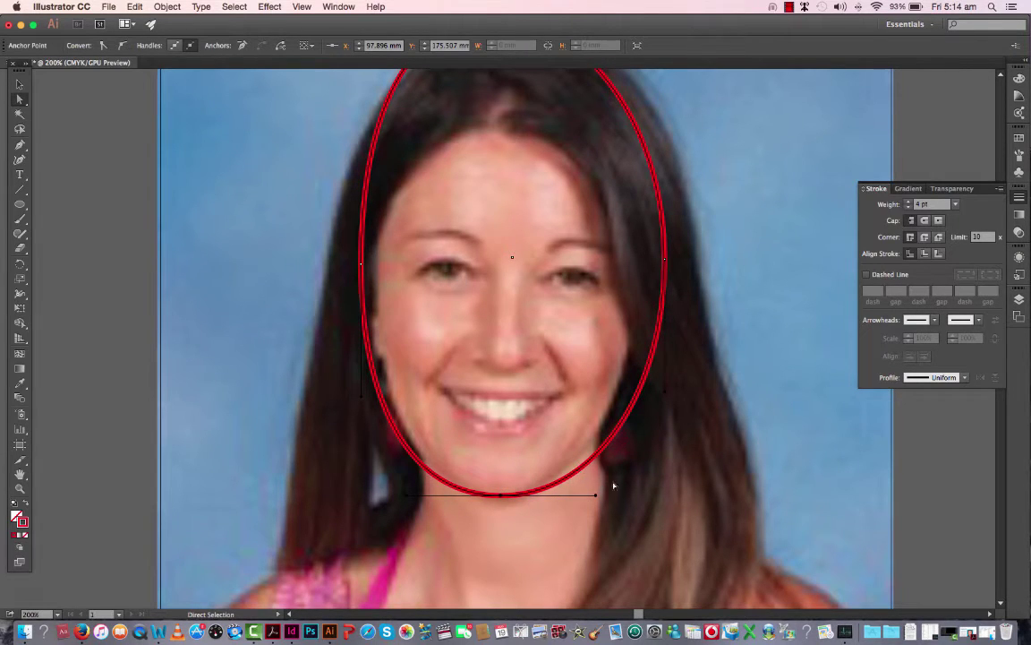
Step: Change the head layer's colour to Magenta in its layer options
click(1019, 300)
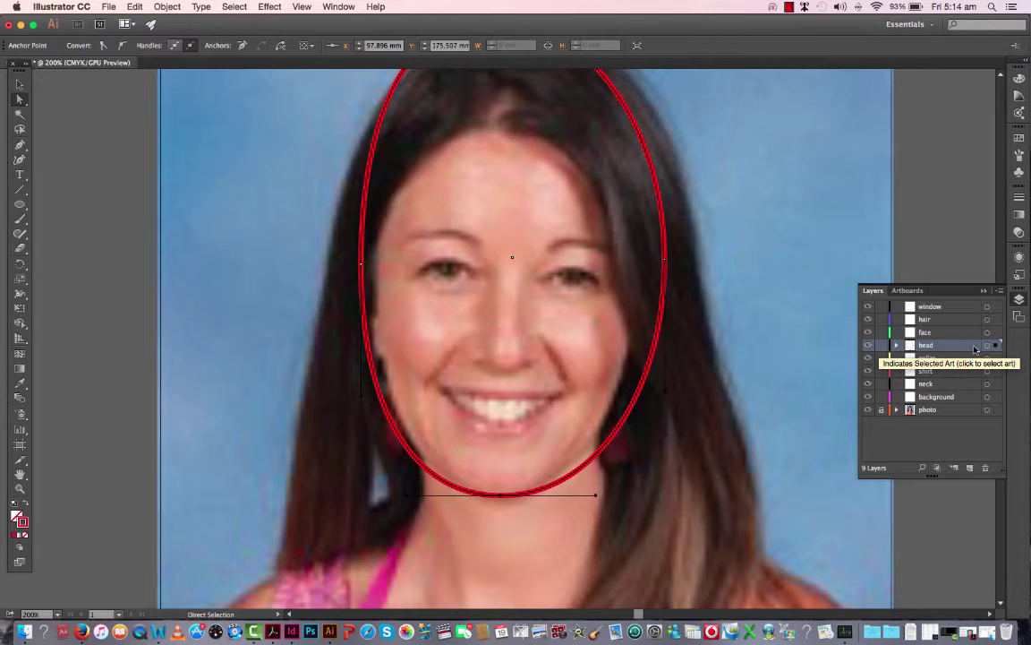
double_click(968, 349)
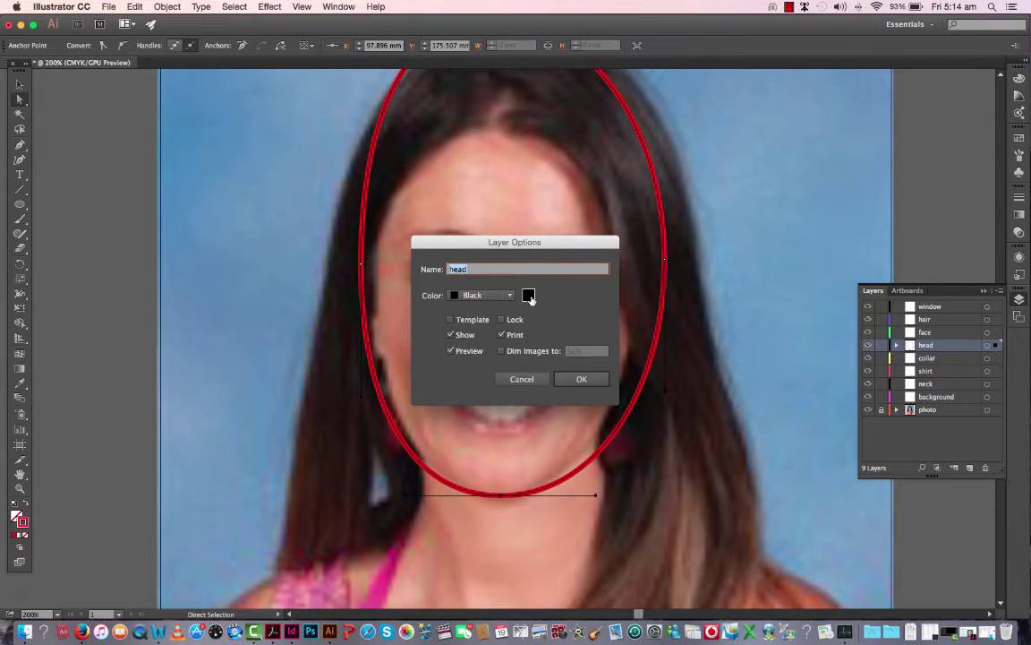
click(487, 296)
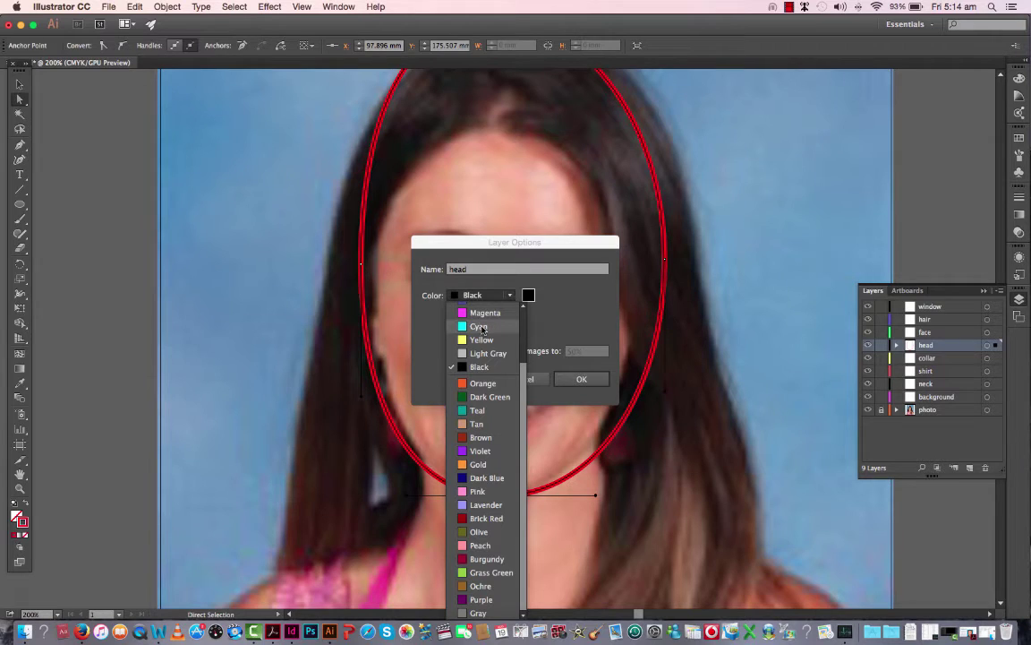
click(484, 315)
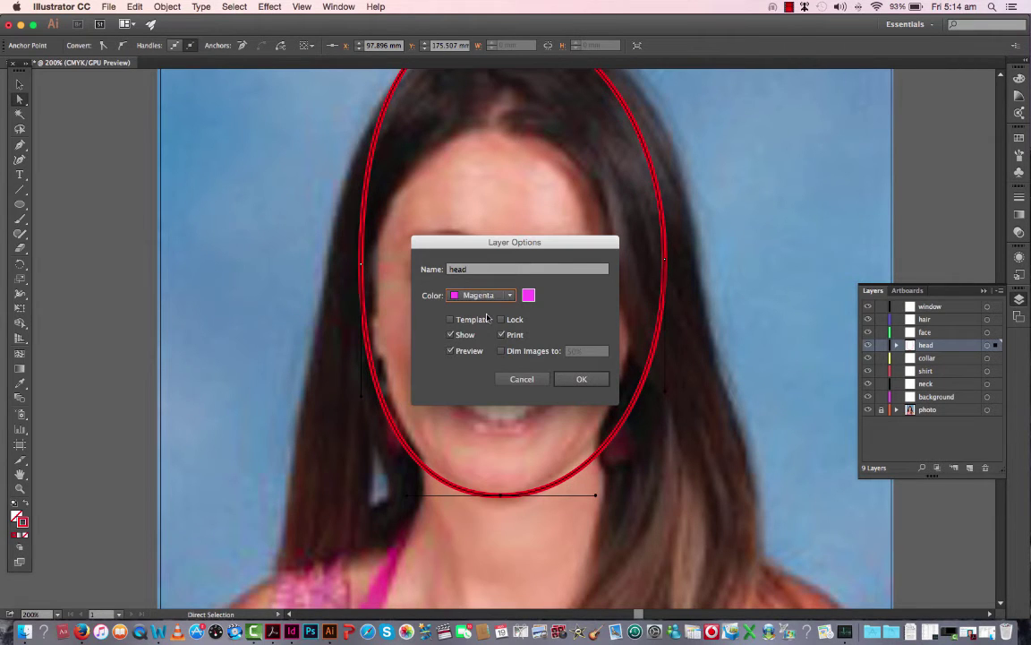
click(581, 379)
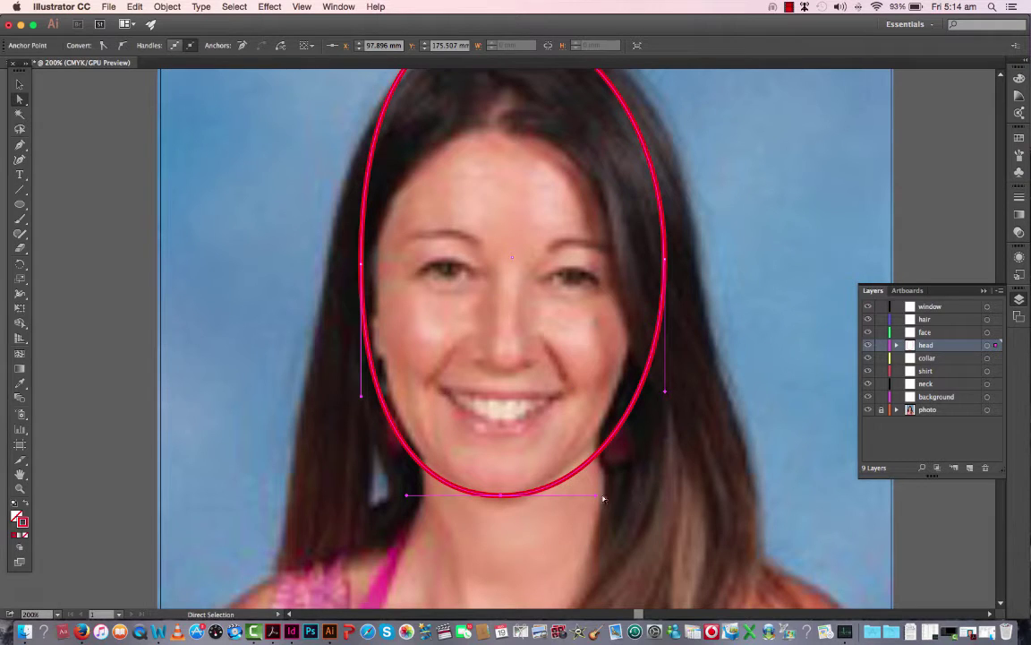
Step: Shorten both handles of the chin anchor and pull the side anchors inward to about X 60.7 mm and X 139.2 mm
drag(489, 499, 425, 496)
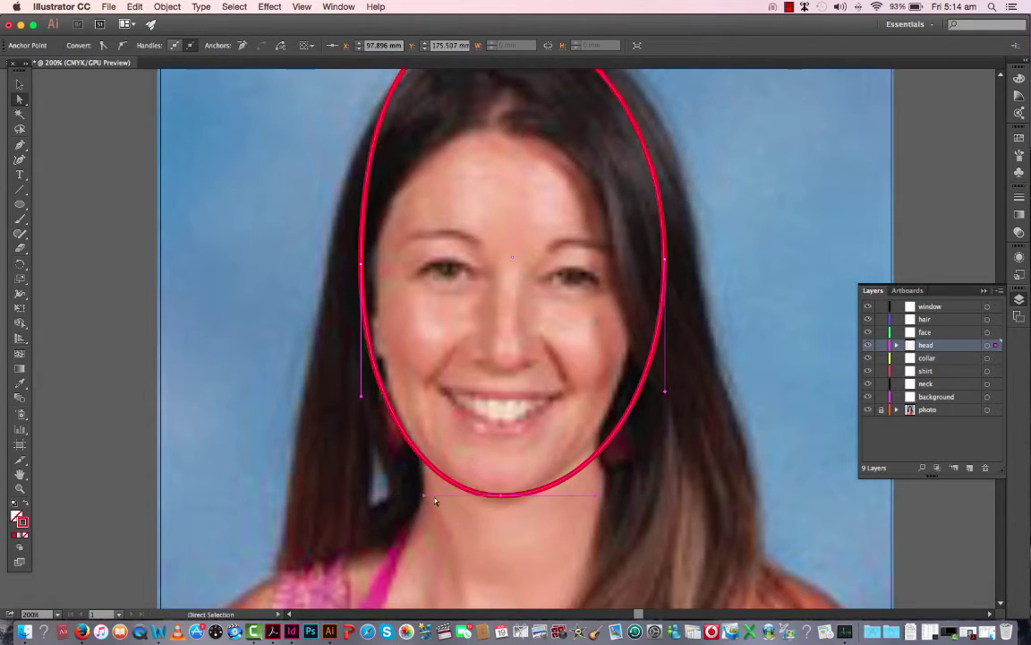
drag(597, 498, 569, 498)
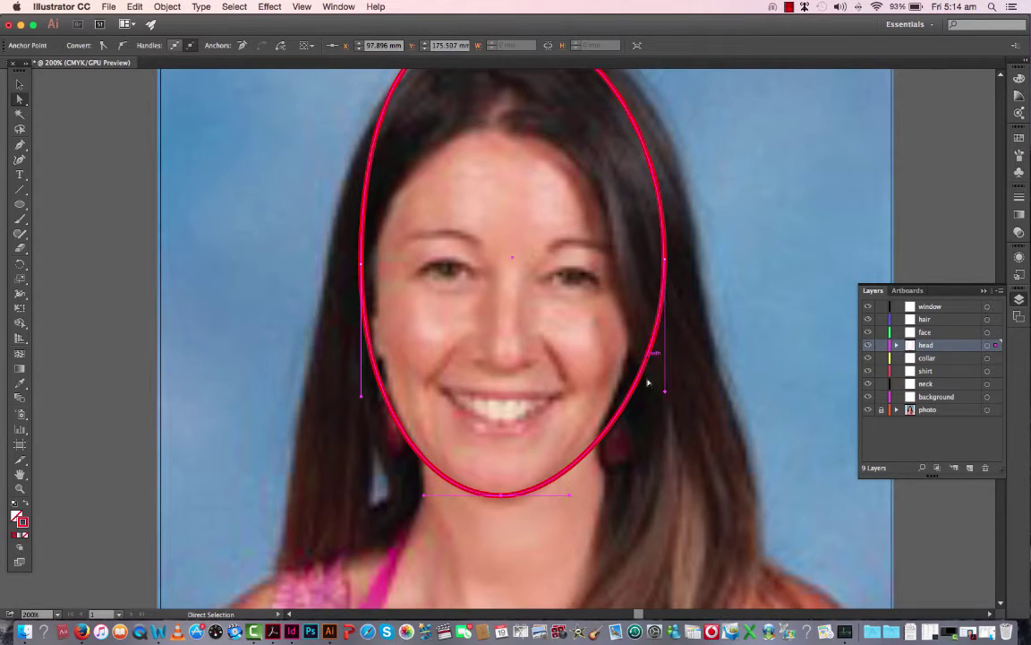
drag(665, 259, 649, 260)
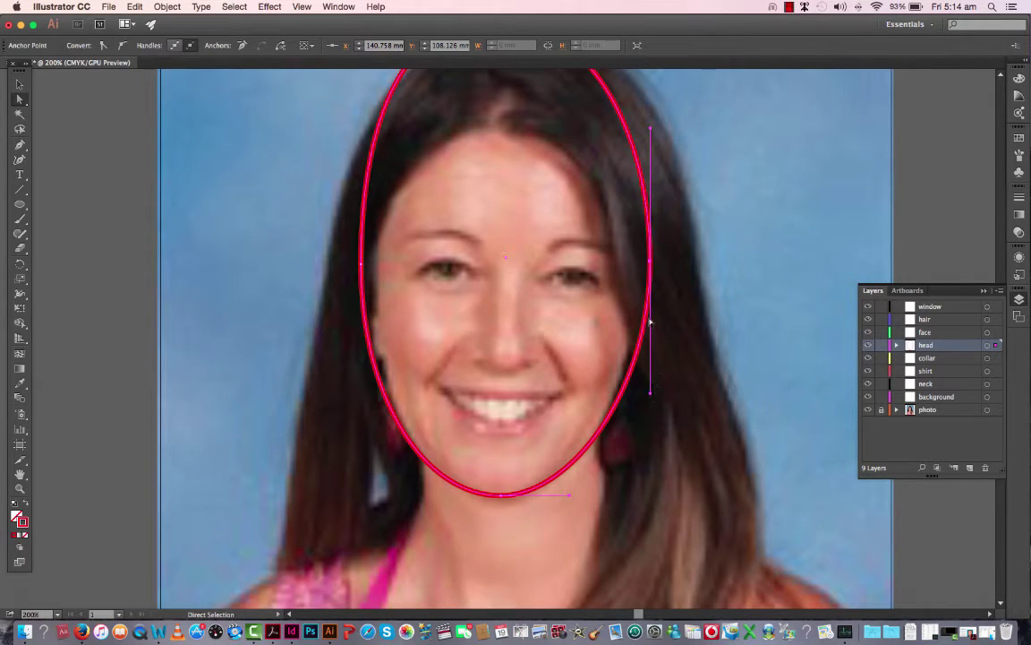
drag(651, 262, 644, 262)
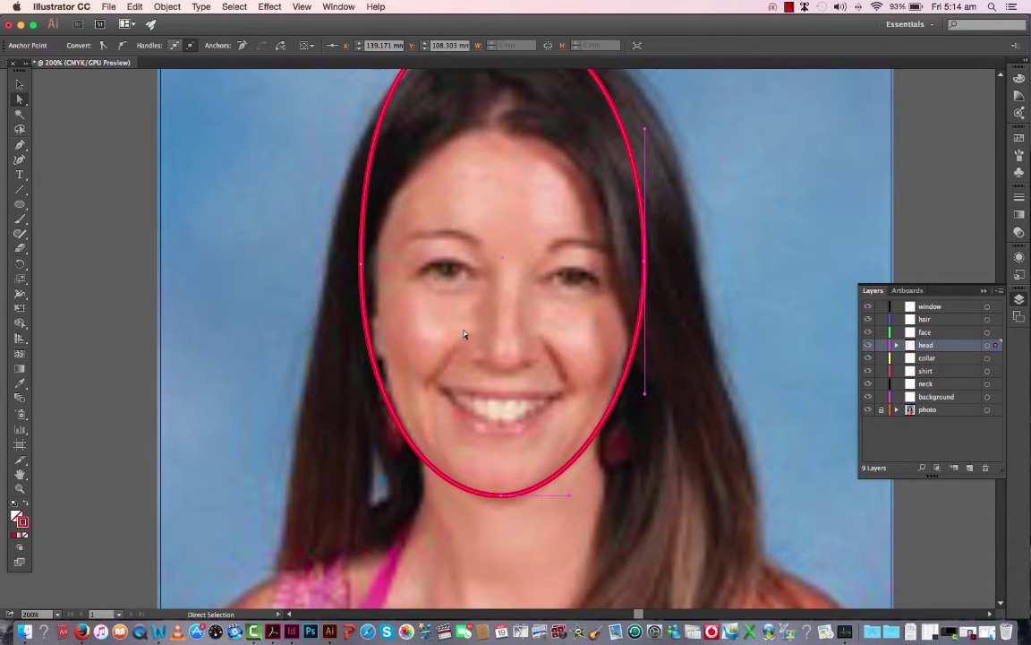
click(361, 265)
drag(362, 265, 372, 263)
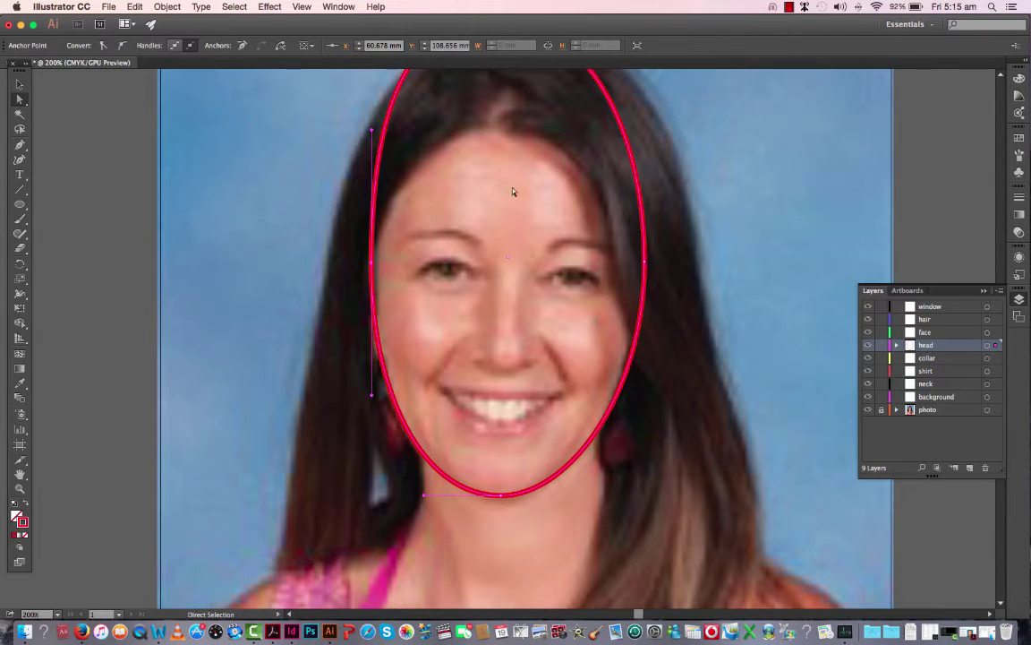
Step: Lower the head outline's top anchor to about X 96.8 mm, Y 45.9 mm and lengthen its right handle
scroll(538, 301, up, 3)
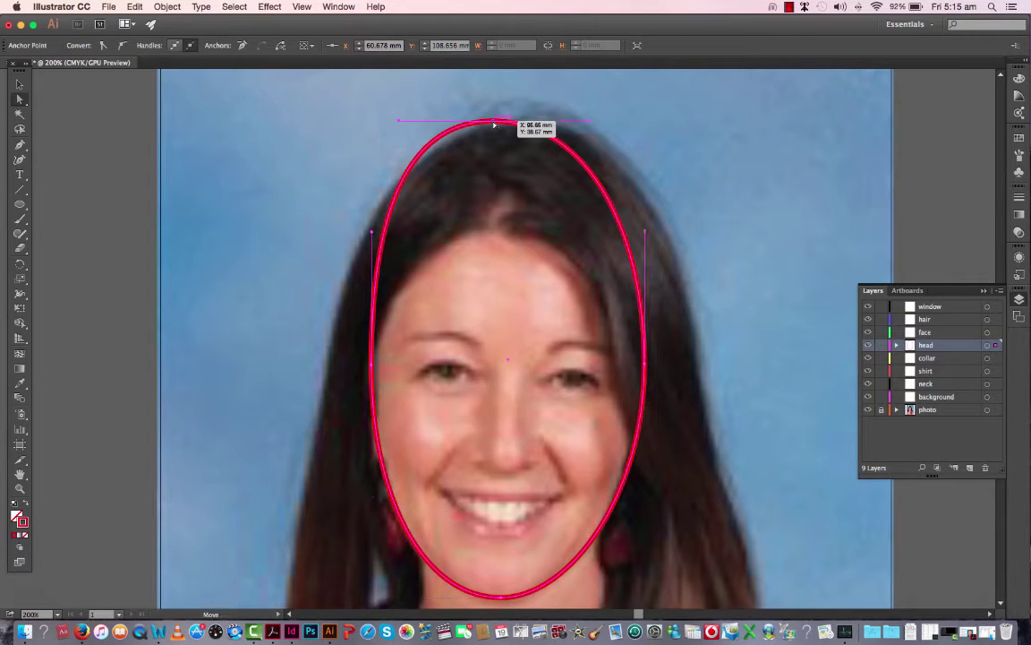
drag(493, 122, 499, 146)
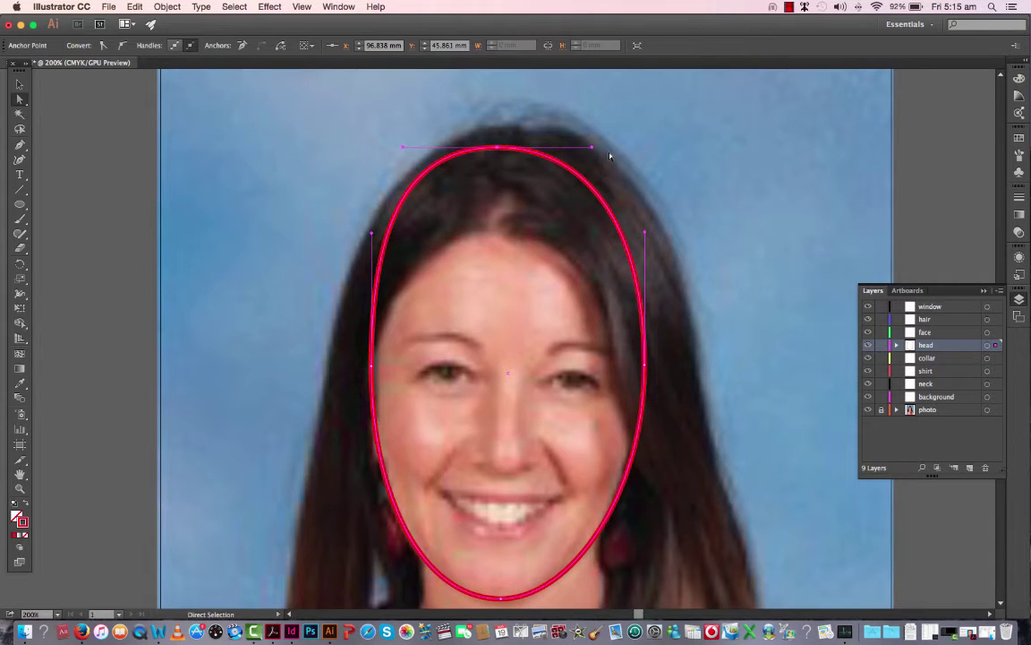
mouse_move(592, 146)
mouse_down()
mouse_move(639, 150)
mouse_move(605, 147)
mouse_up()
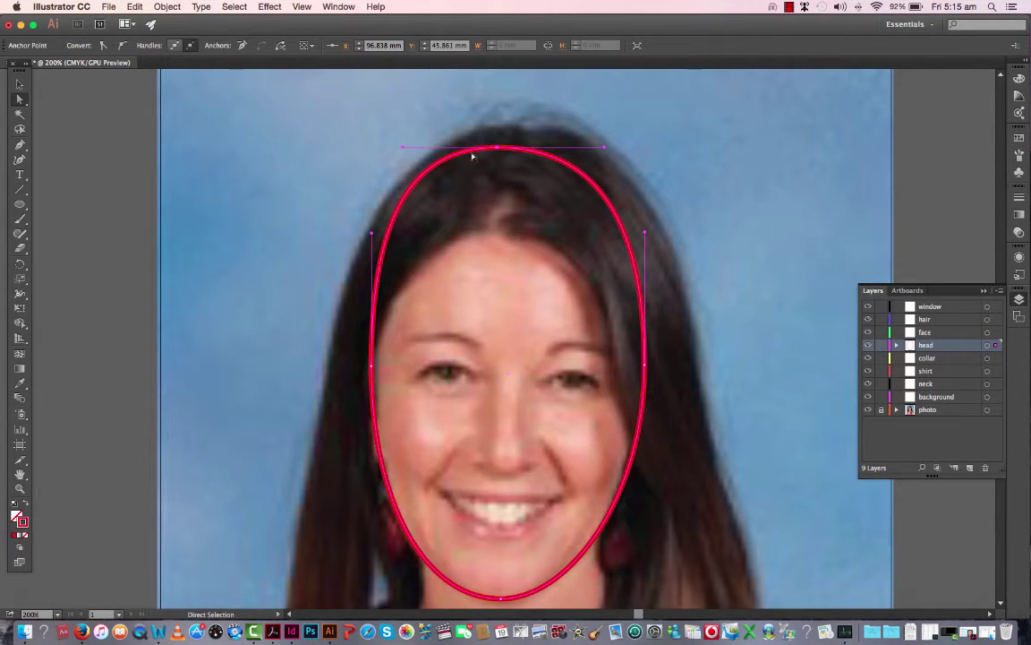
Step: Refine the head outline's sides by moving the right anchor slightly outward and the left anchor to about X 59.6 mm, Y 105.7 mm
scroll(585, 209, down, 1)
scroll(585, 208, down, 3)
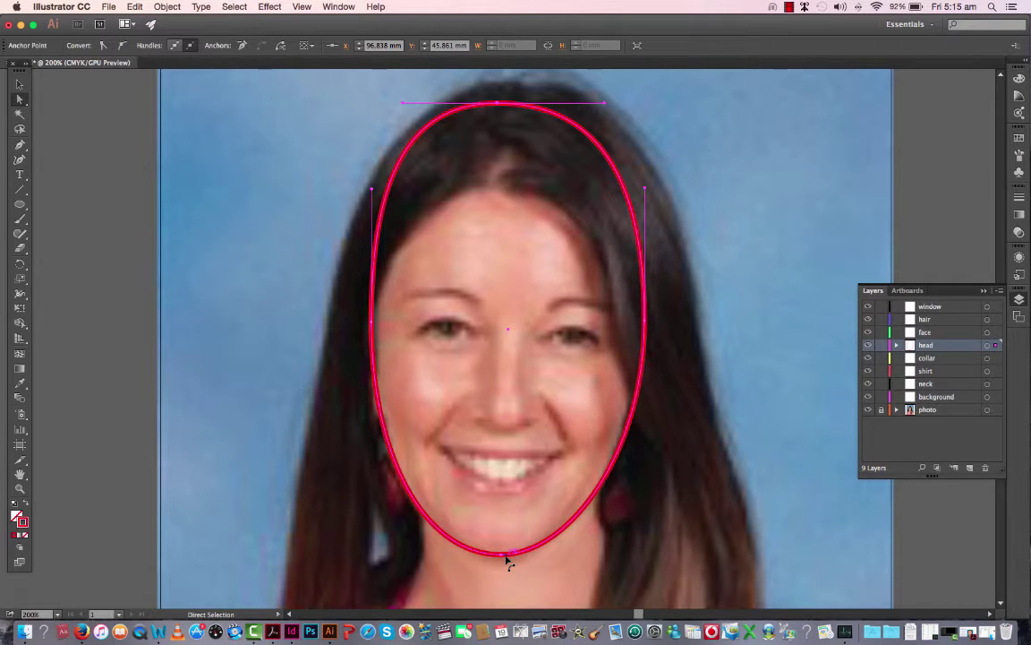
drag(370, 322, 356, 311)
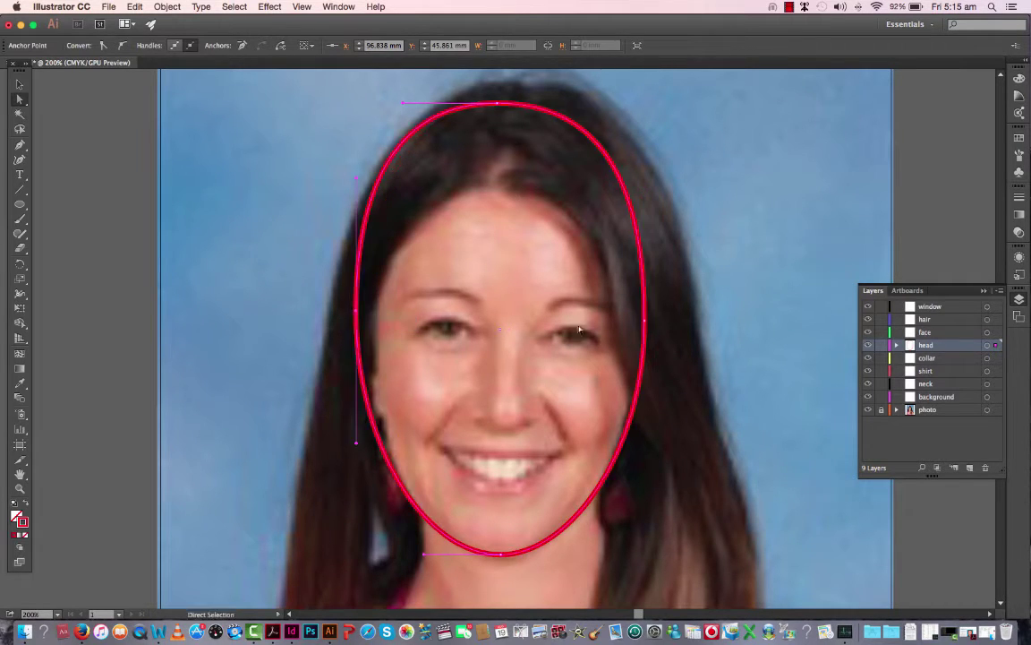
drag(644, 320, 653, 354)
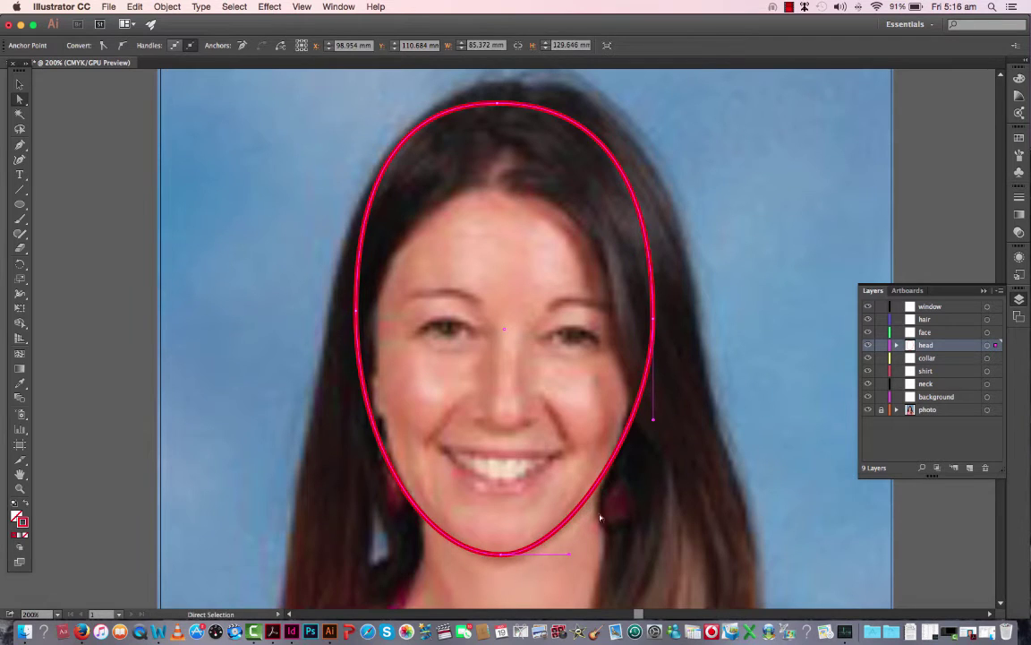
click(356, 425)
drag(356, 311, 368, 311)
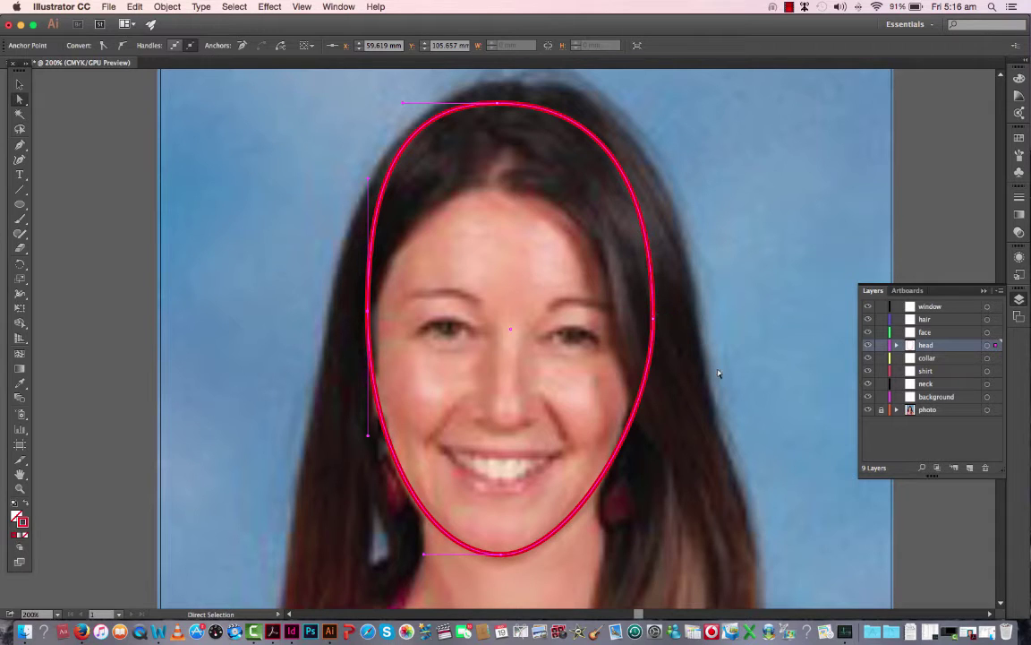
Step: Lock the head layer and draw a small circle over the photo's left iris on the face layer
click(882, 346)
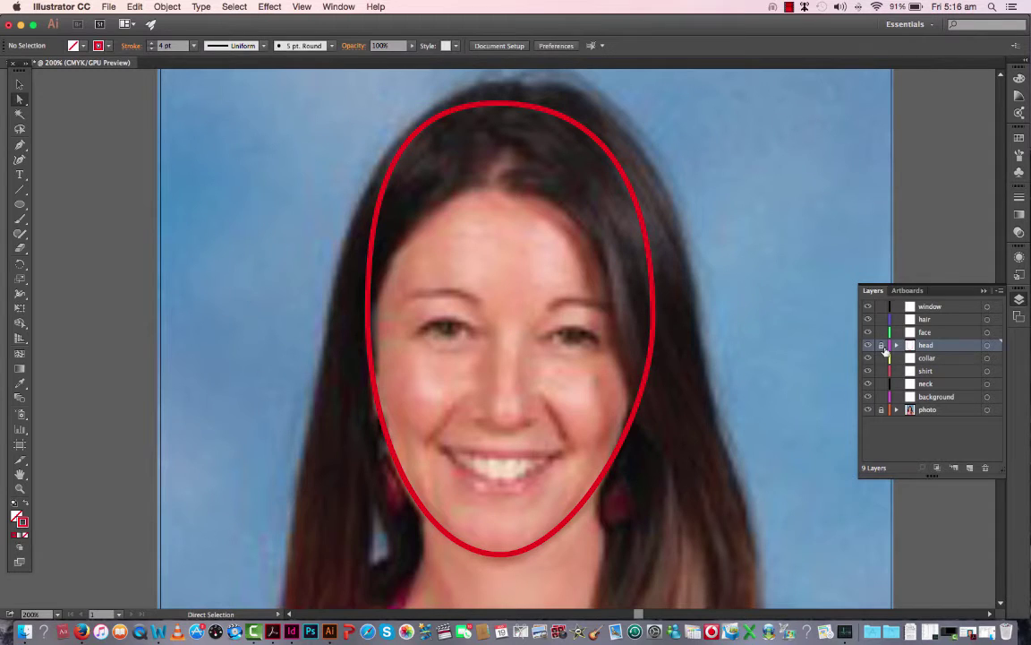
click(941, 332)
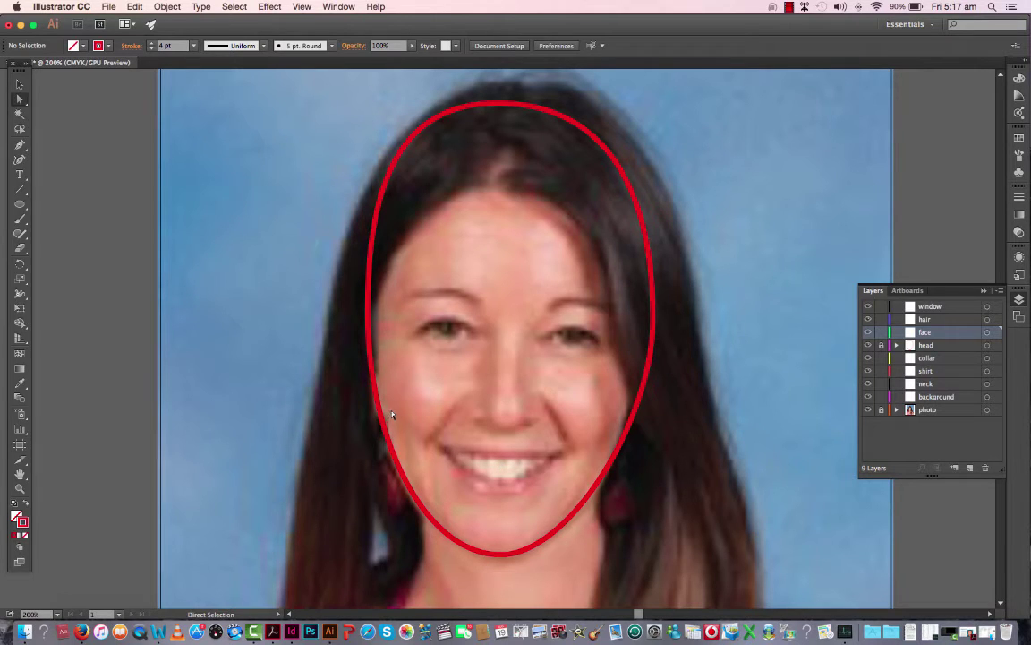
click(19, 204)
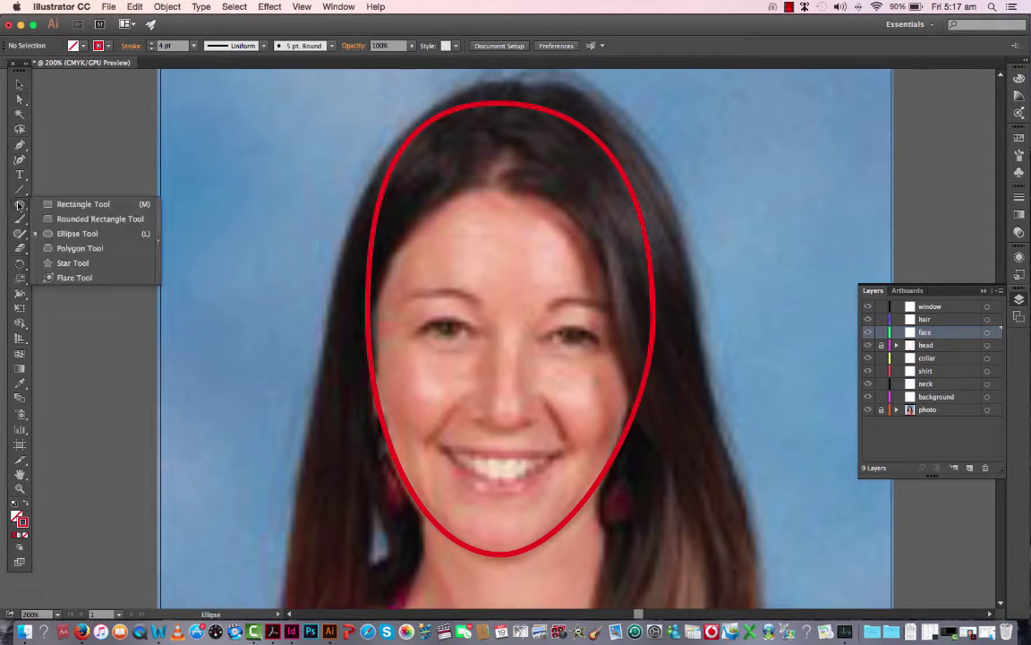
click(70, 233)
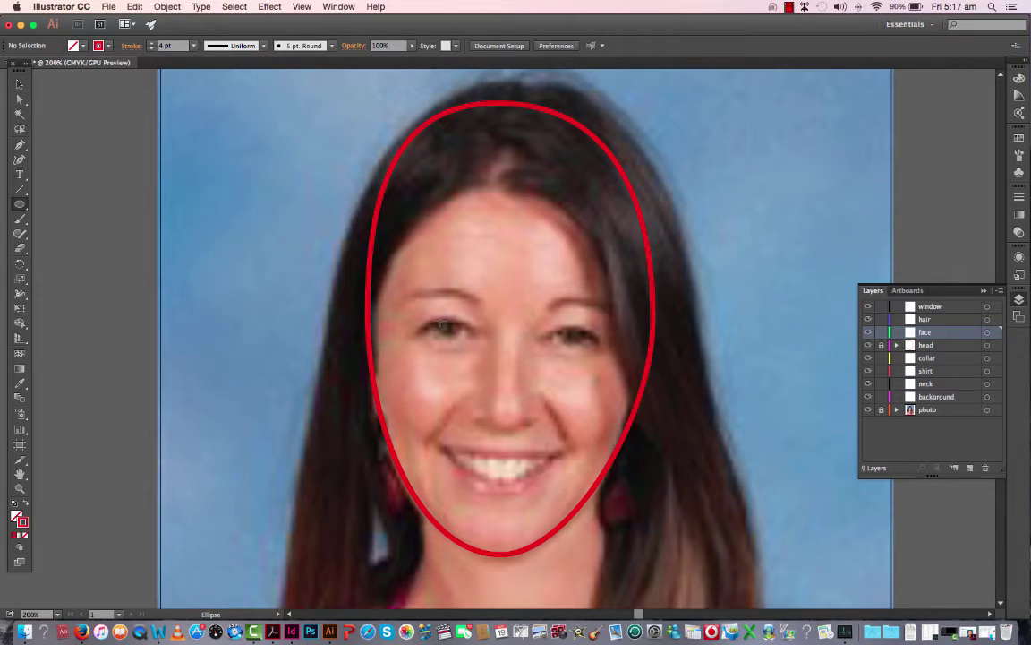
drag(440, 322, 459, 338)
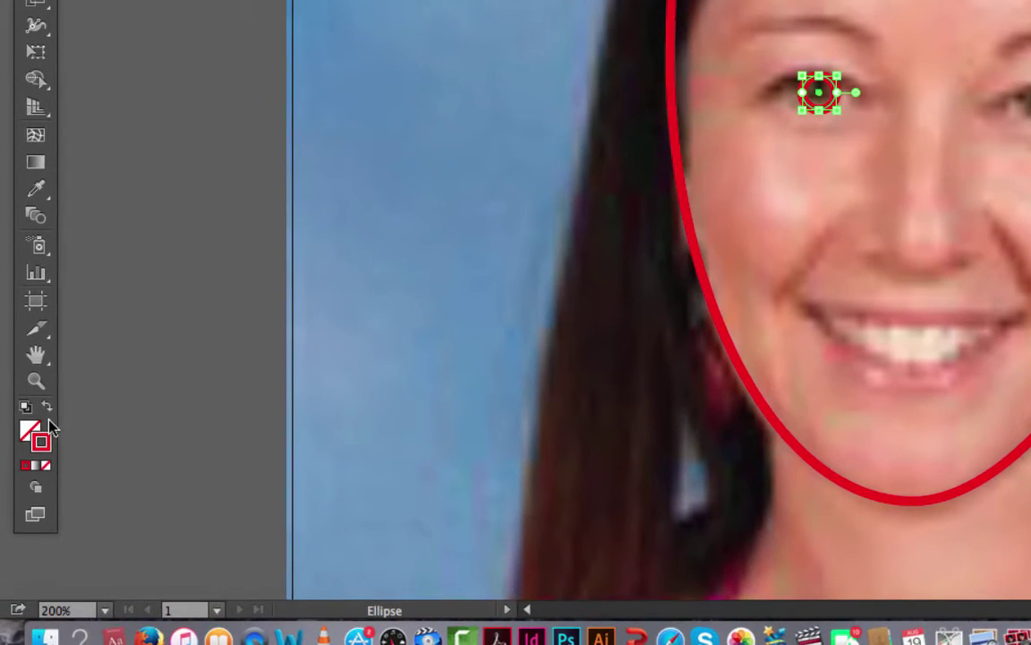
Step: Give the eye circle a solid red fill without a stroke and enlarge it to about 6.4 mm in diameter
click(48, 409)
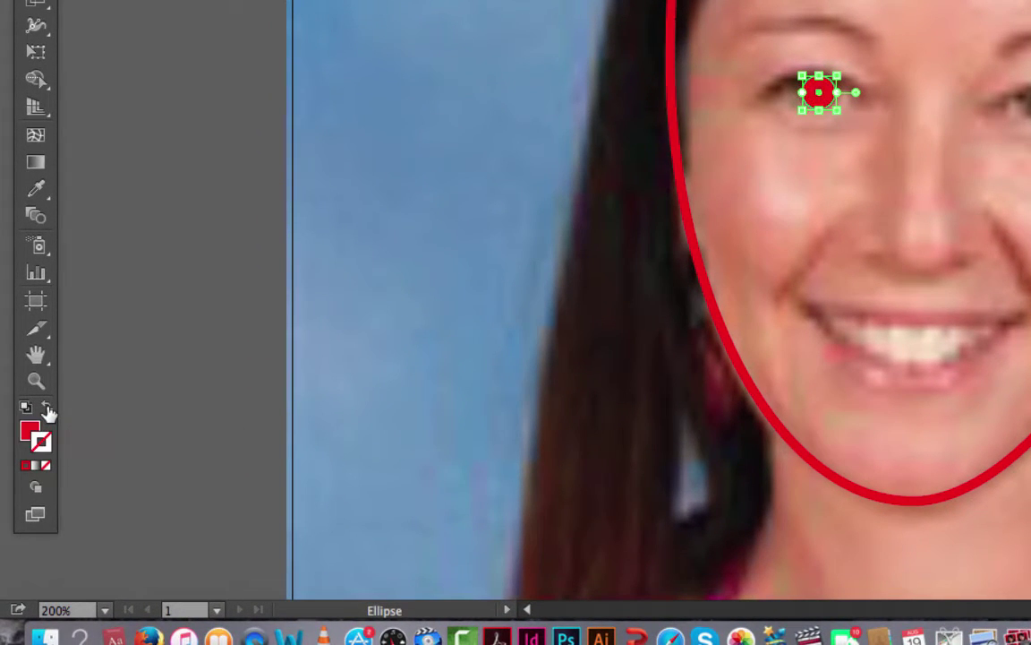
click(33, 430)
key(v)
click(827, 203)
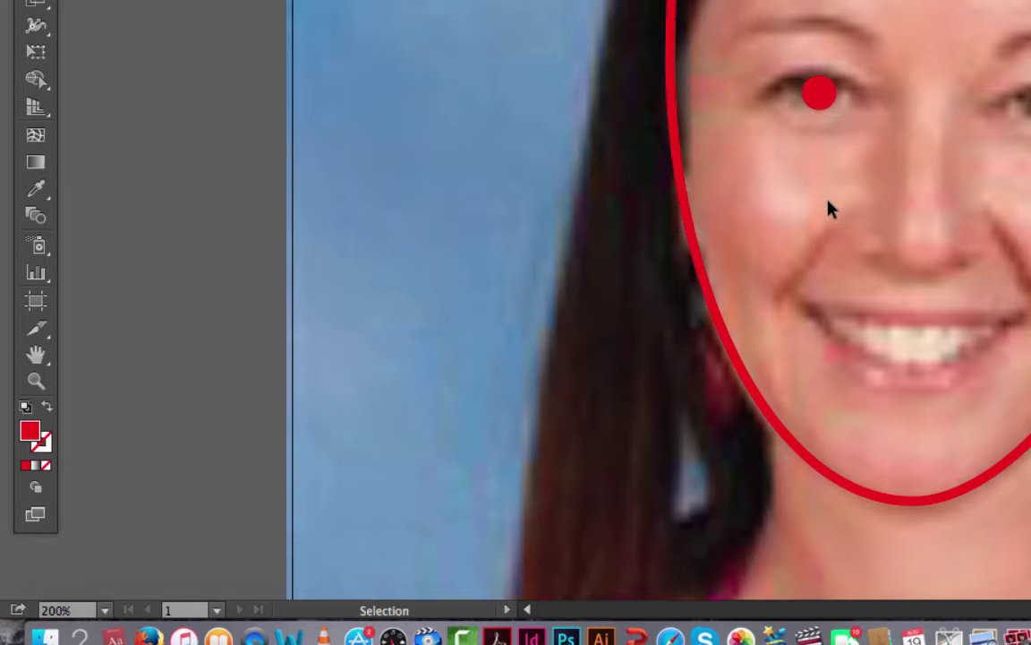
click(821, 104)
drag(801, 109, 787, 120)
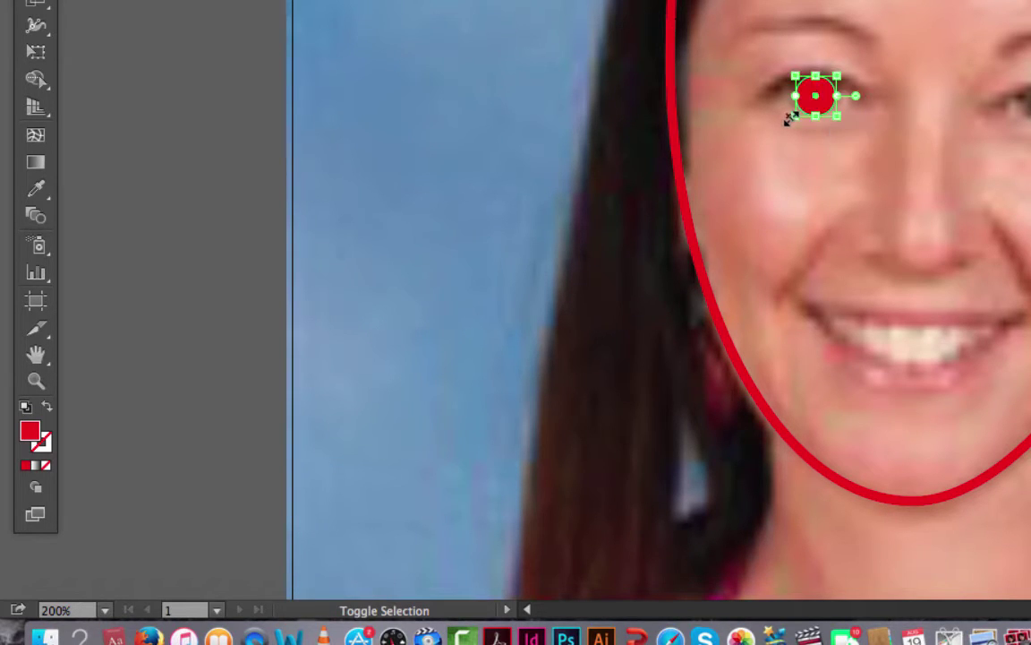
click(802, 193)
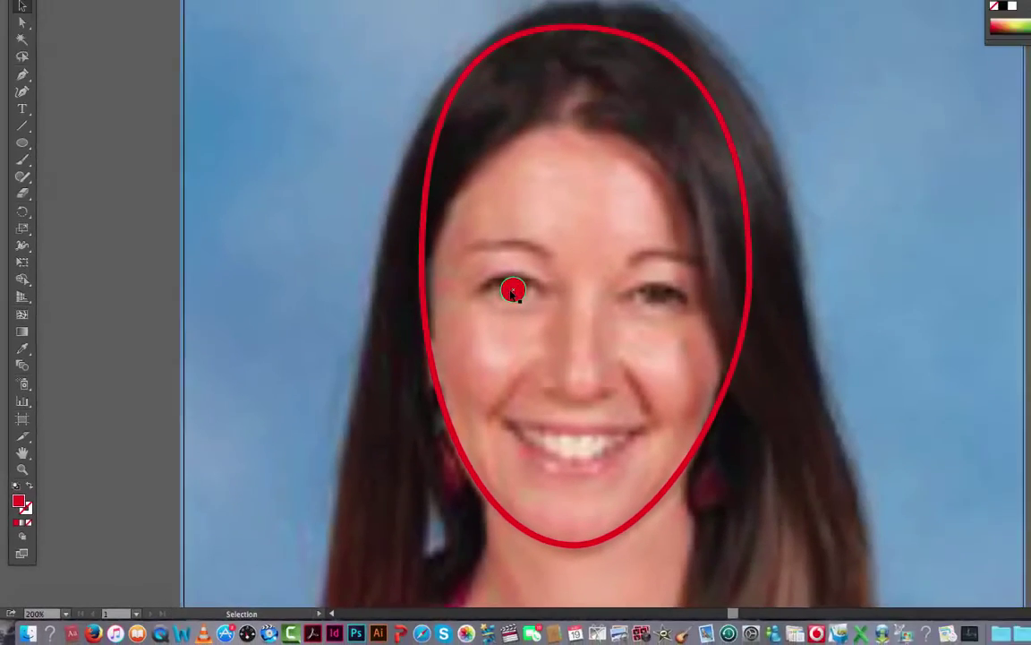
Step: Duplicate the red eye circle onto the photo's right eye and nudge the copy down to match the iris
click(814, 98)
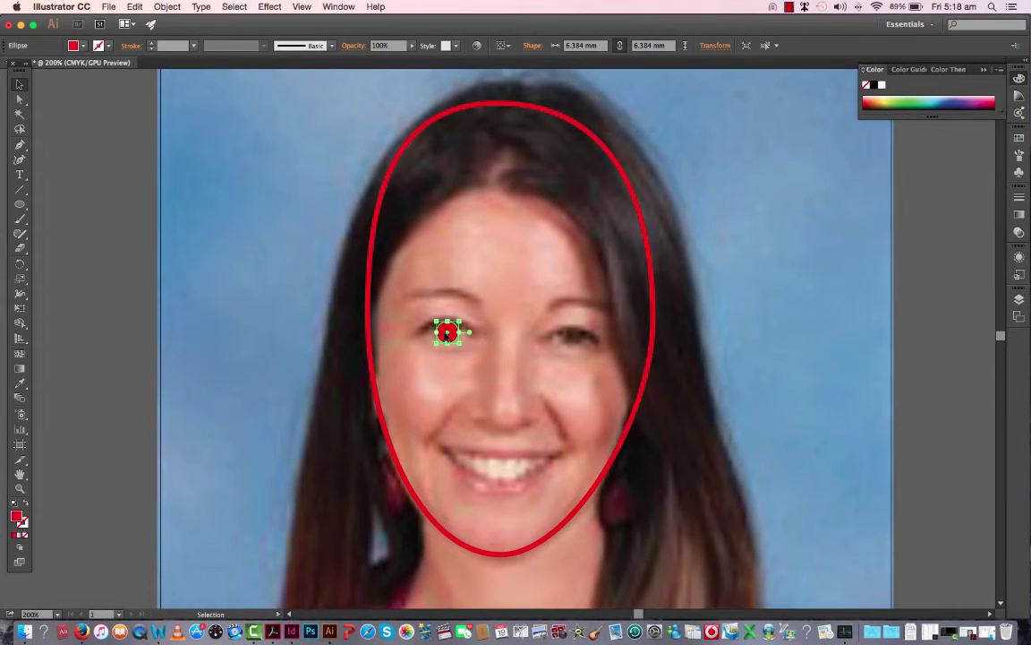
key(a)
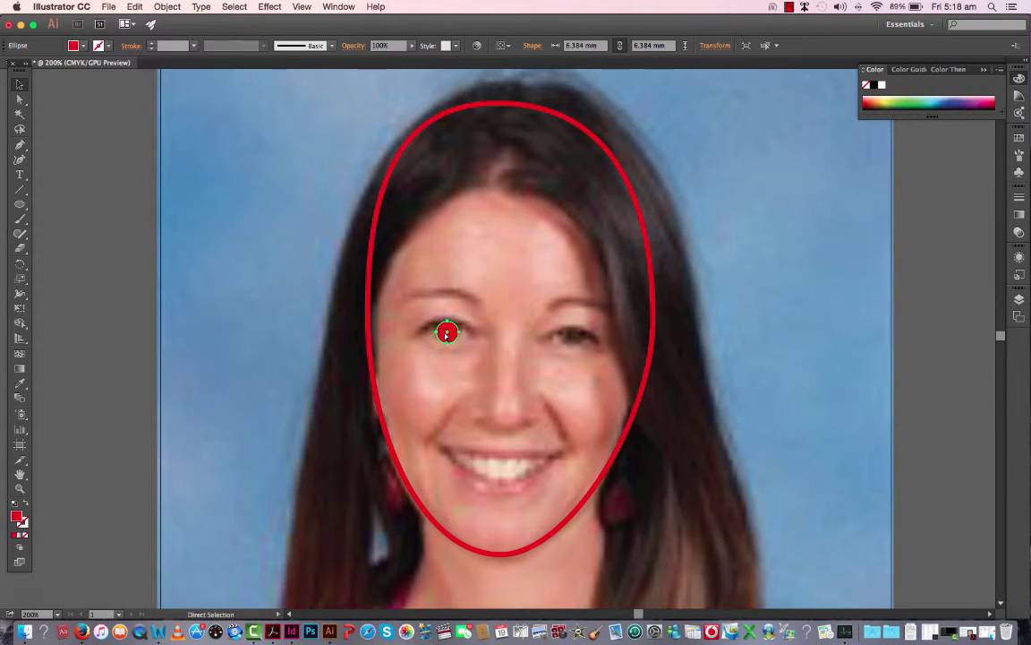
key(v)
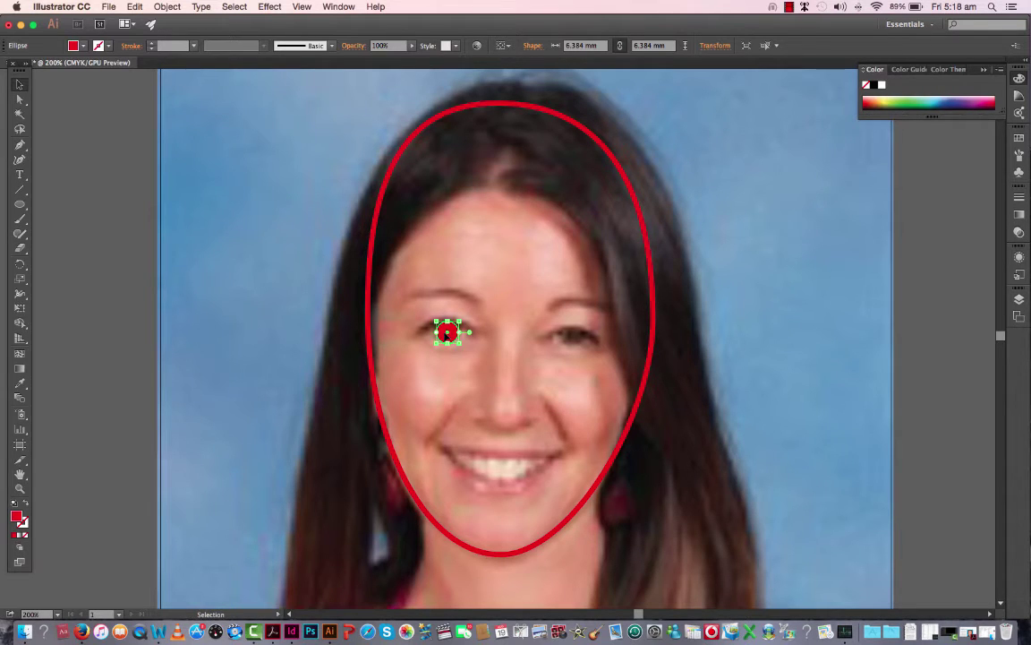
drag(447, 334, 574, 333)
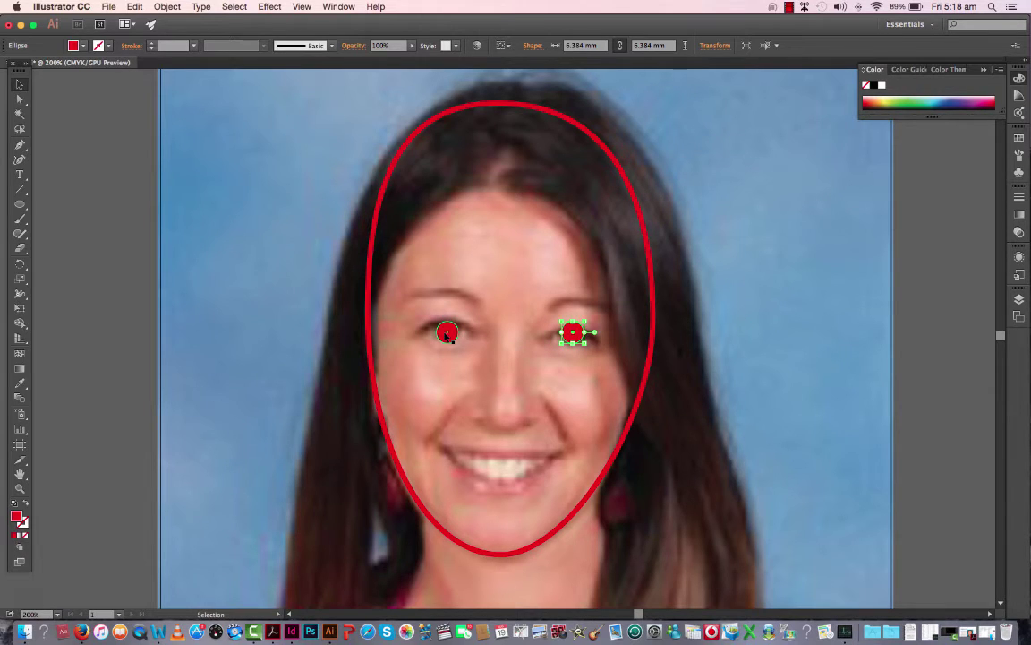
key(Down)
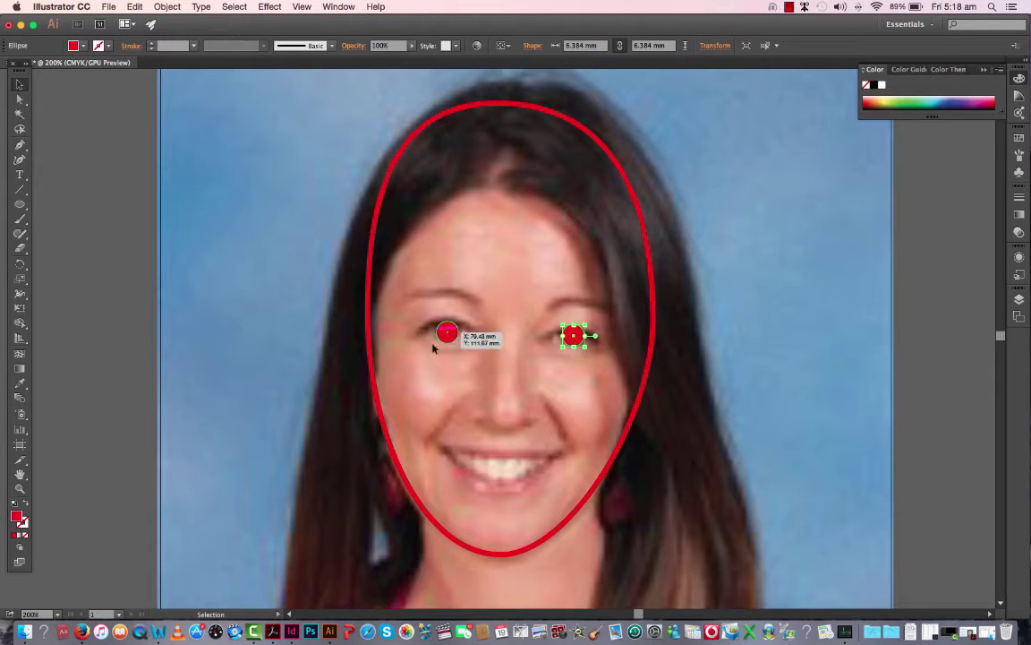
click(612, 411)
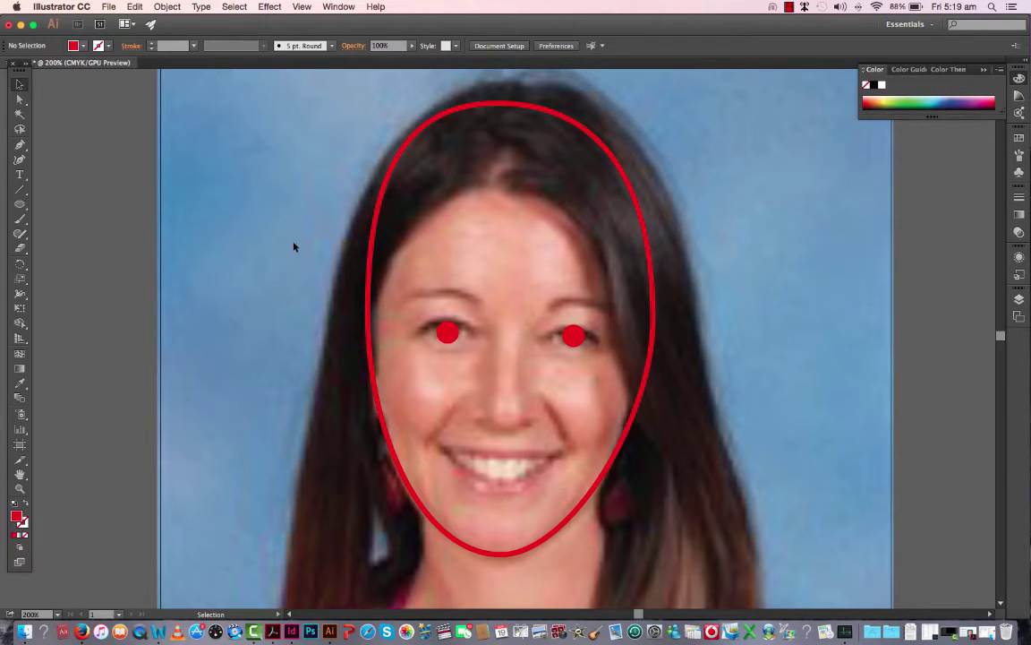
Step: Trace the left eyebrow with the Pen tool as an open four-anchor path about 24.9 mm wide and 6.3 mm high
click(20, 142)
drag(484, 302, 462, 294)
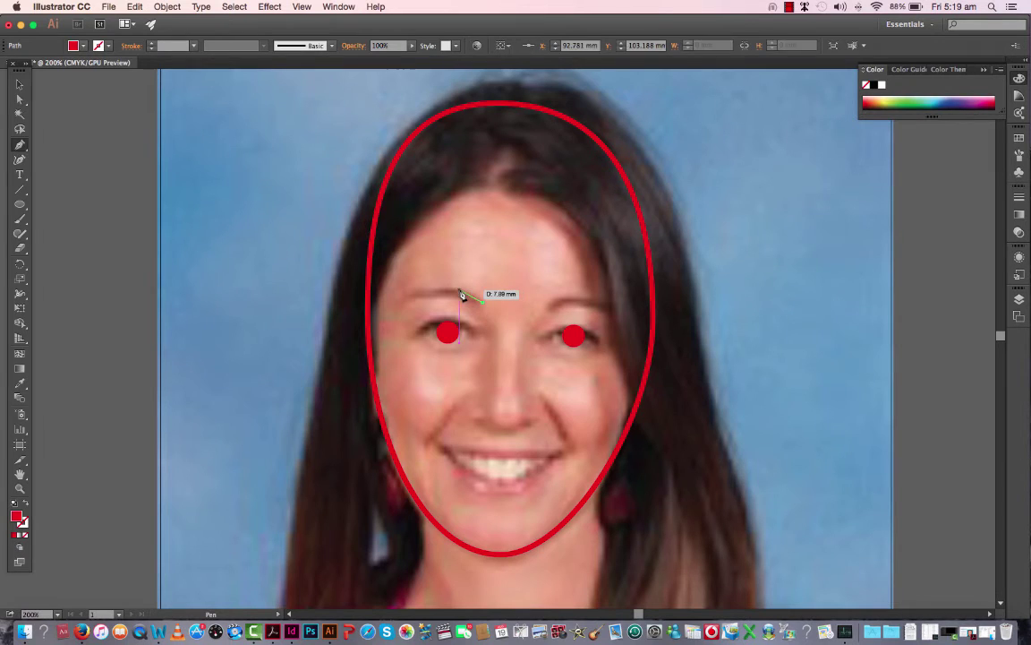
click(460, 290)
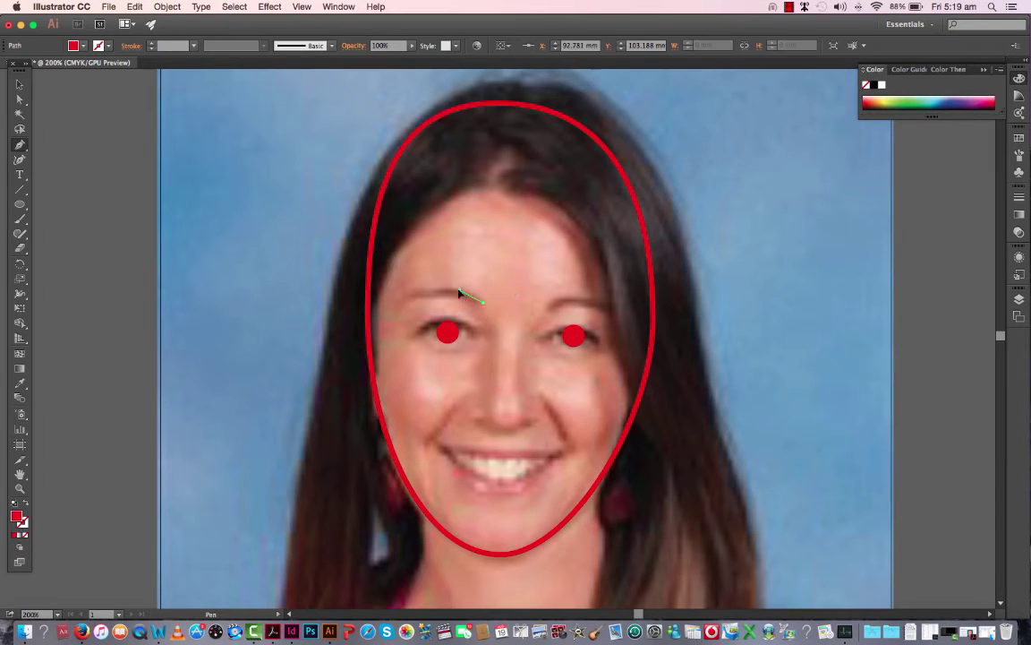
drag(415, 288, 399, 313)
click(398, 310)
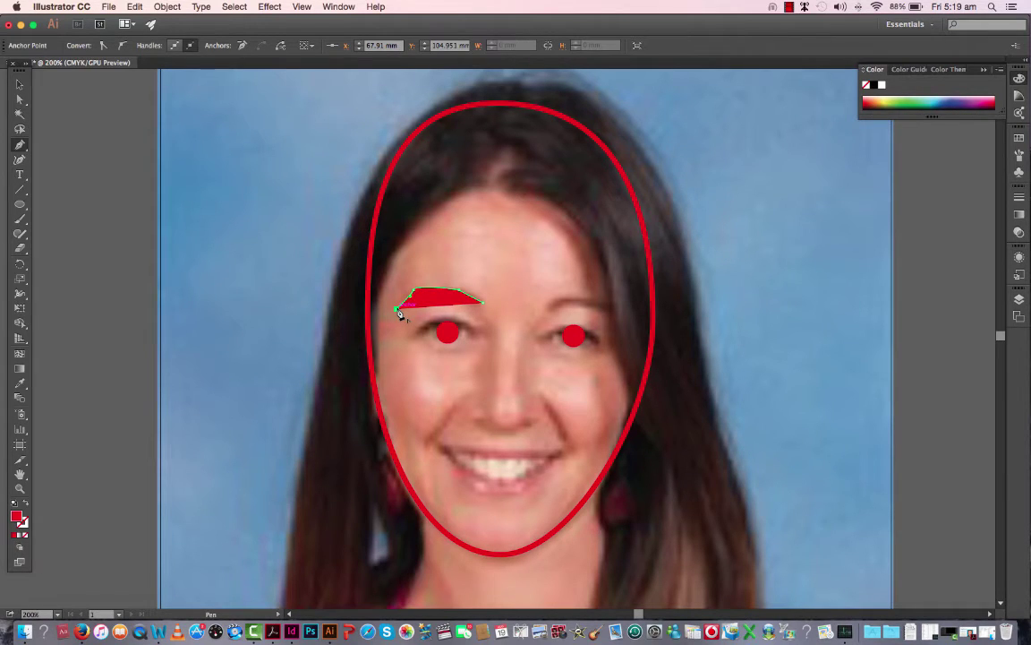
Step: Swap the eyebrow path's fill and stroke so it has a red stroke and no fill
key(v)
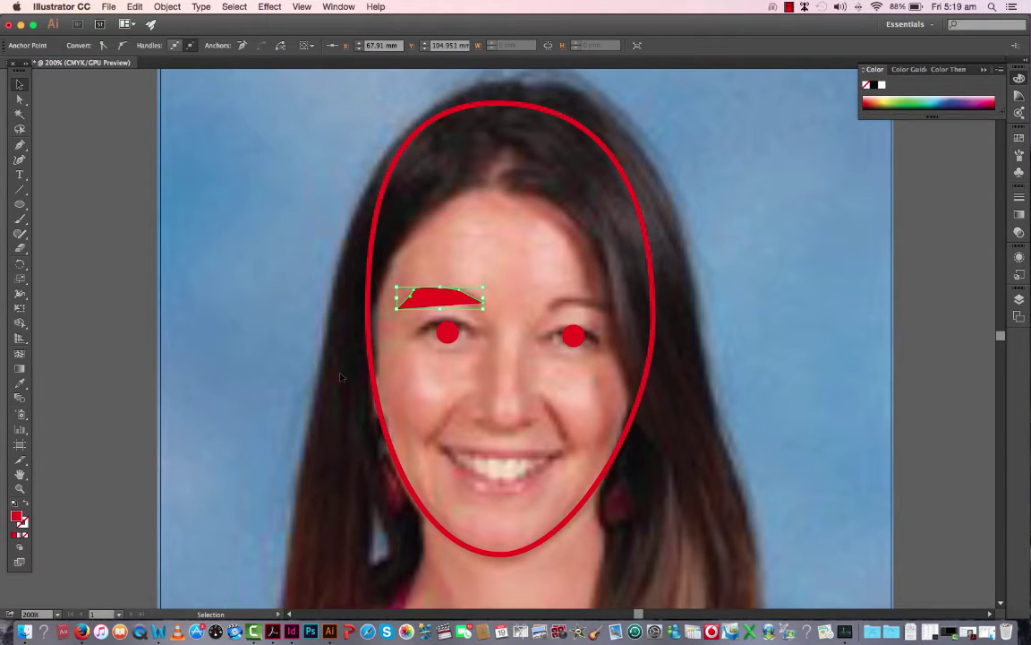
click(27, 507)
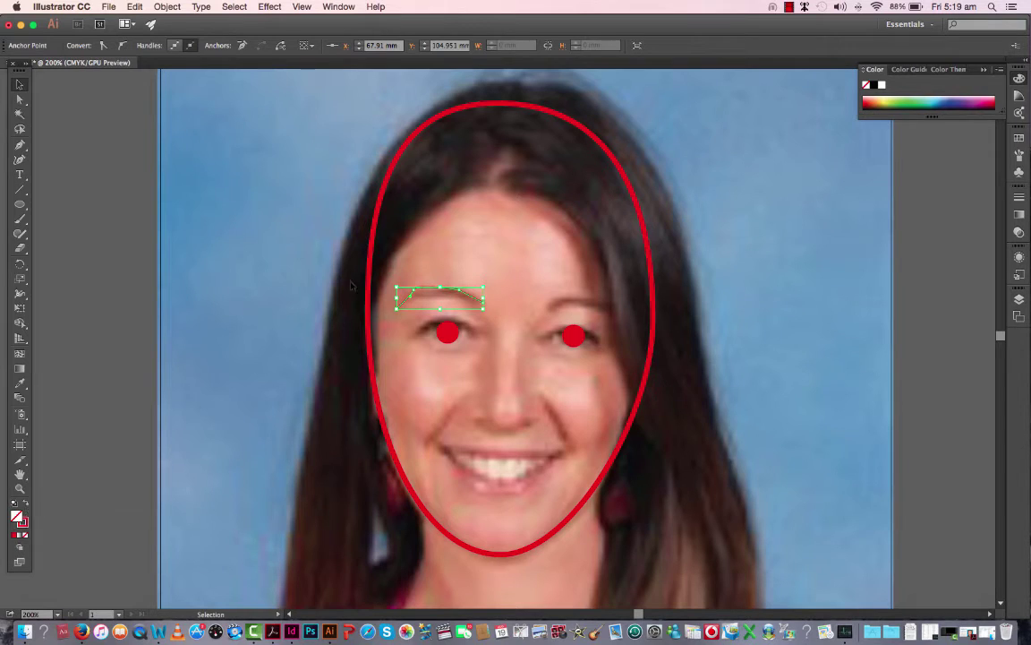
click(479, 269)
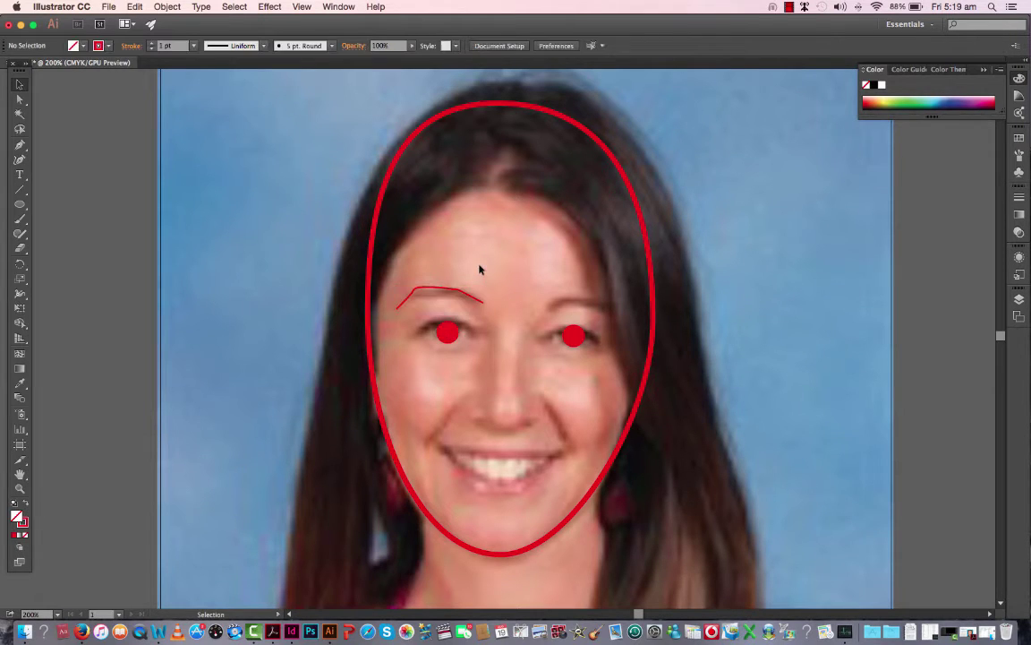
Step: Copy the head outline's 4 pt red stroke onto the left eyebrow path with the Eyedropper
click(474, 301)
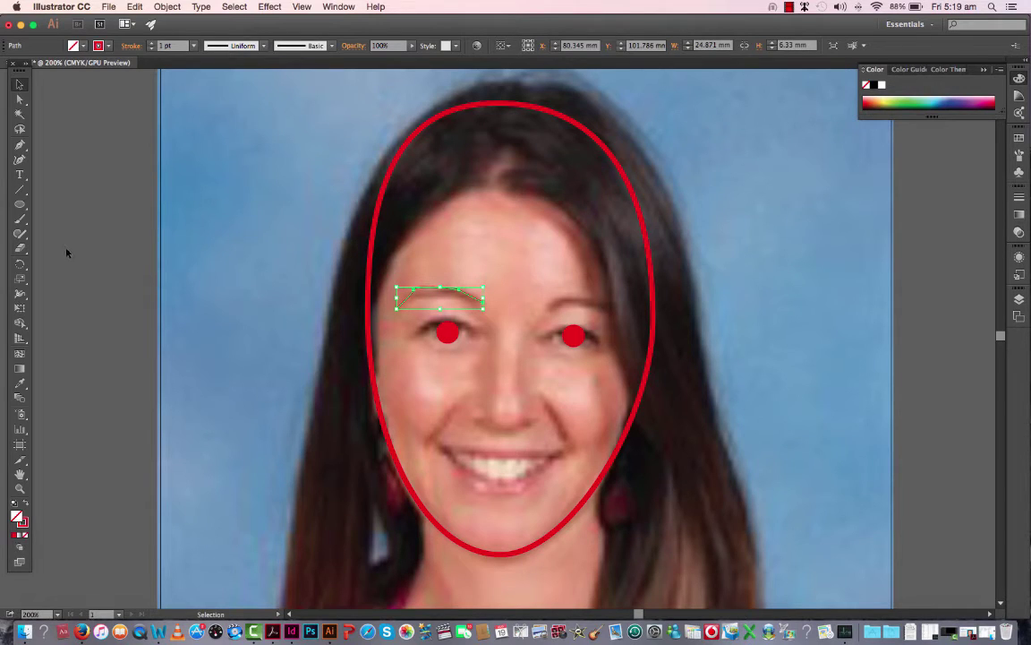
click(19, 383)
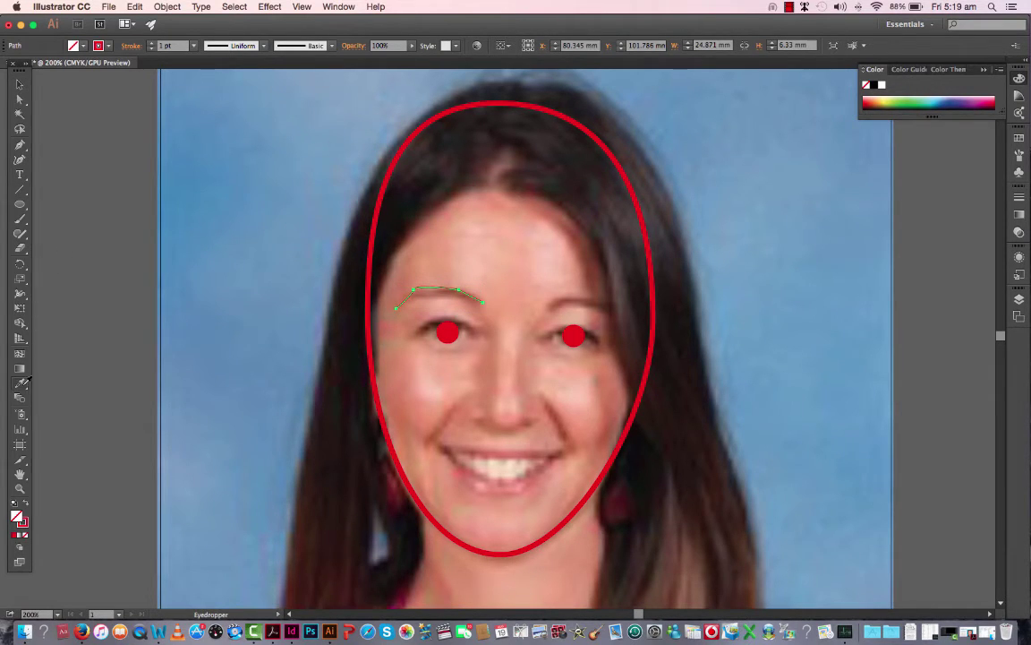
click(372, 252)
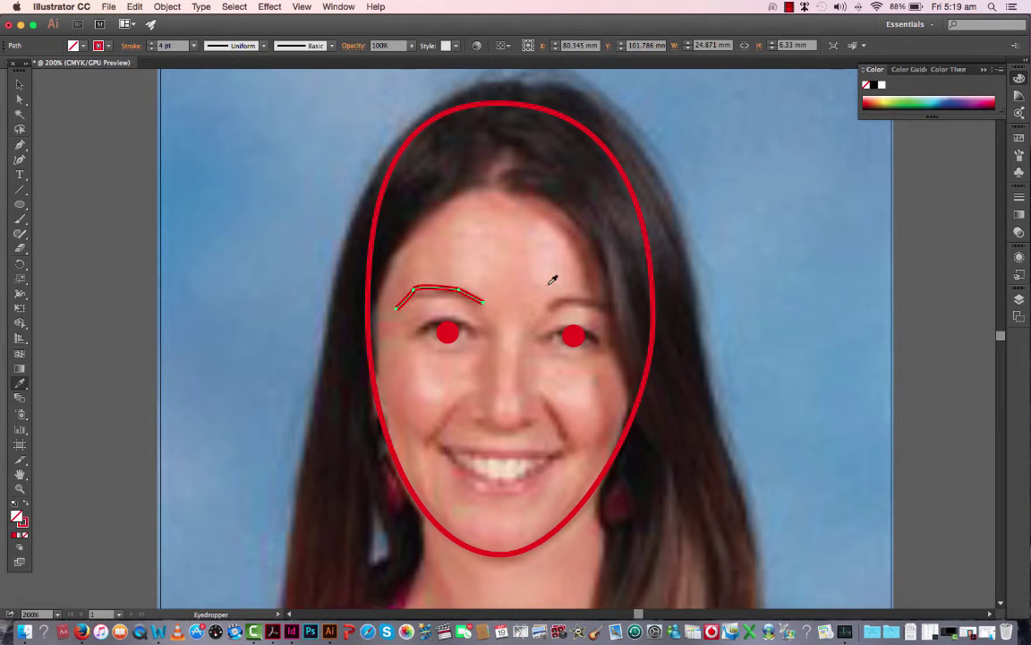
click(756, 285)
key(super+z)
click(20, 85)
click(275, 234)
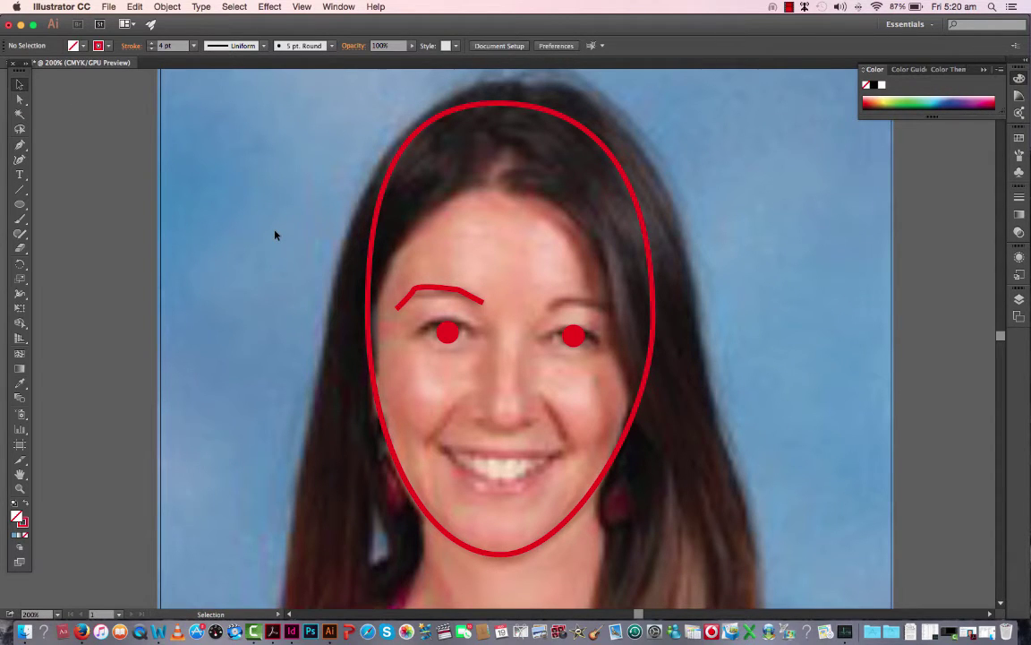
Step: Open the stroke settings with their full set of options displayed, including cap, corner and dash choices
key(super+equal)
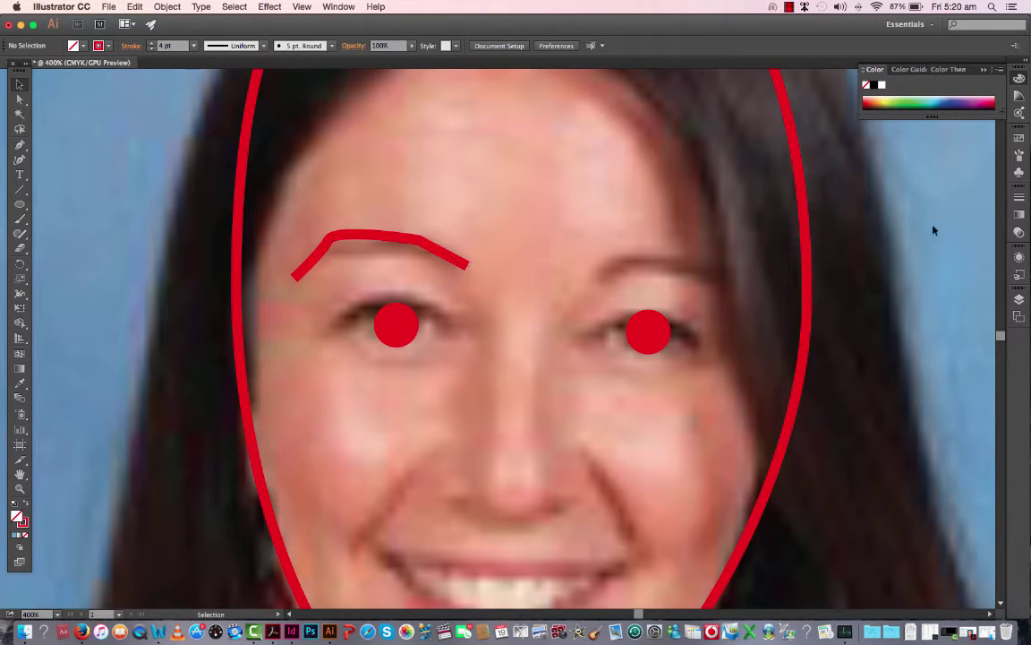
click(1020, 199)
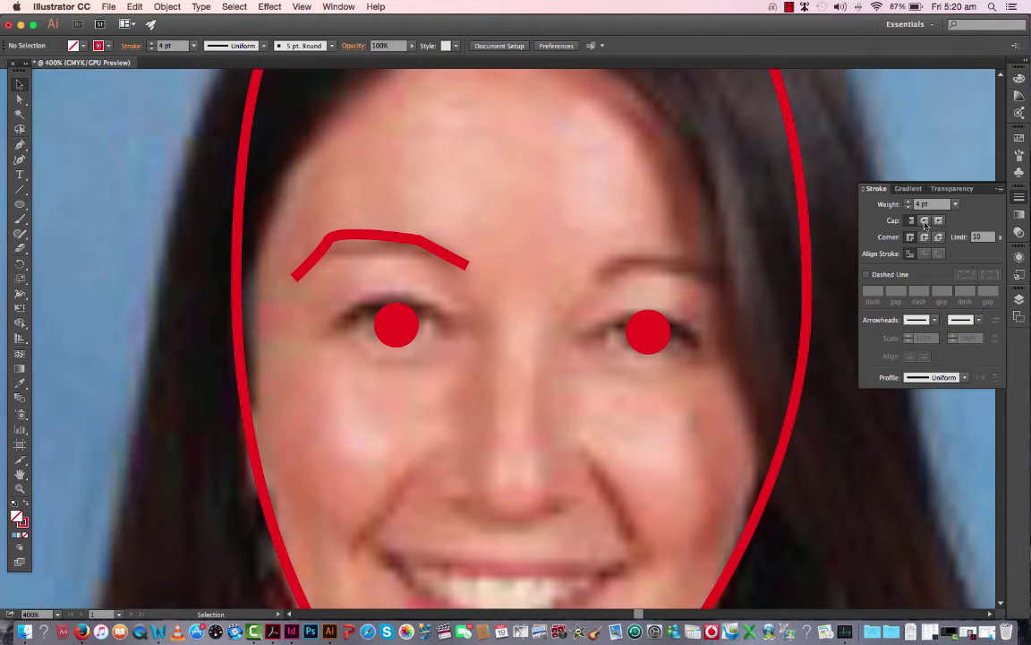
click(999, 188)
click(993, 196)
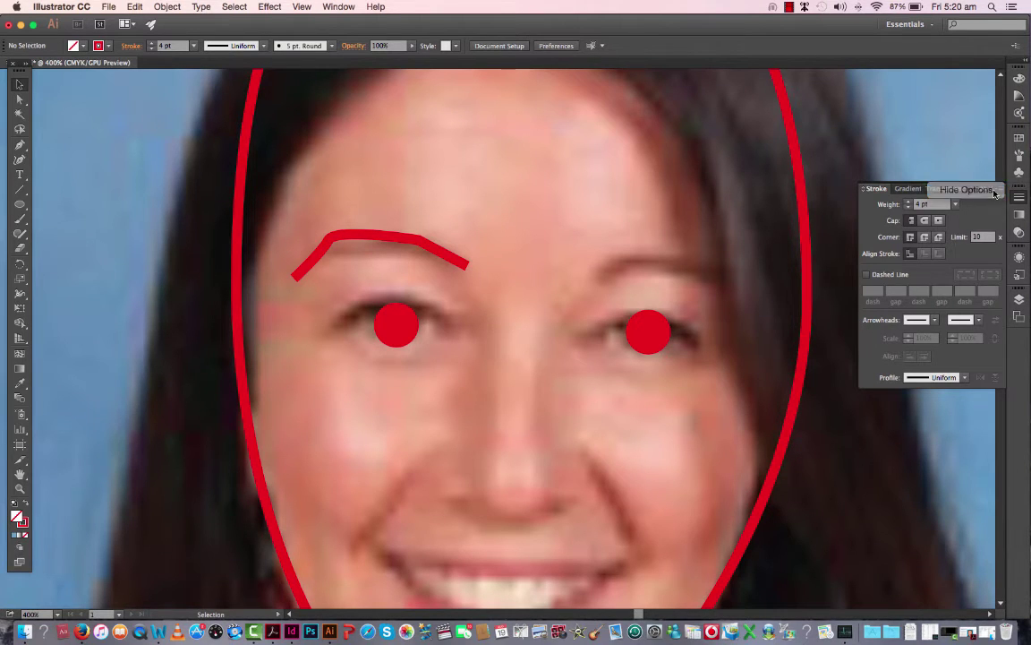
click(999, 190)
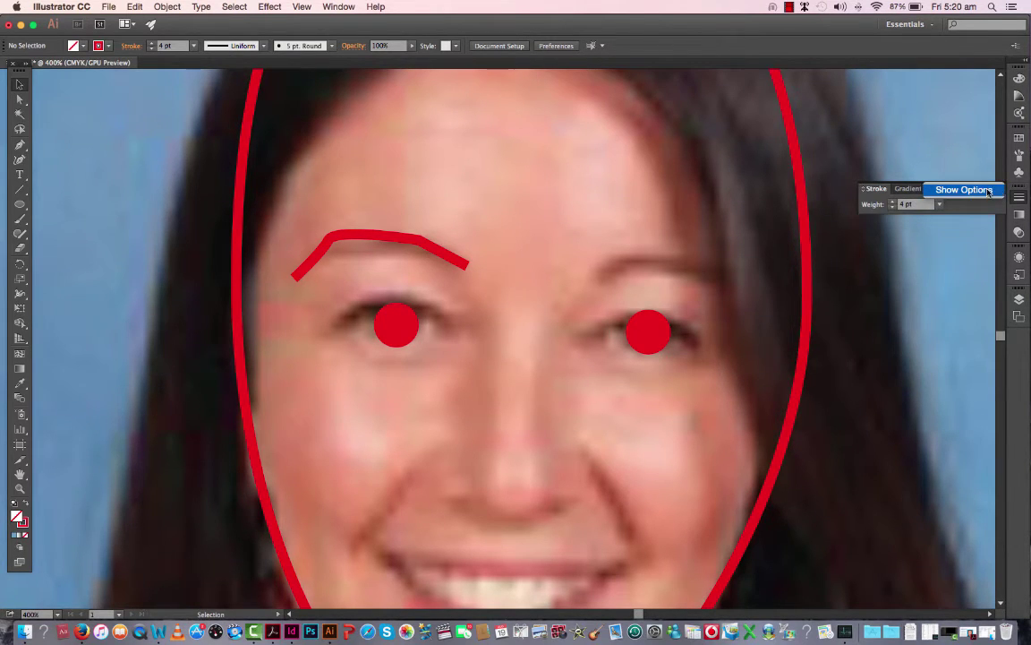
click(989, 191)
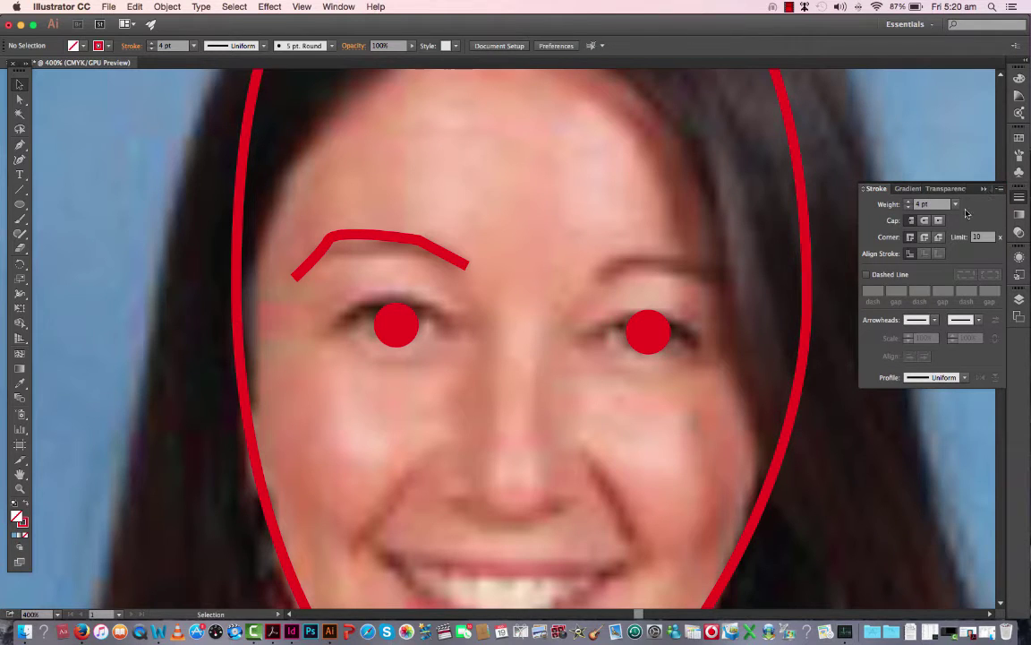
Step: Give the left eyebrow's stroke a Round Cap and a Round Join
click(413, 242)
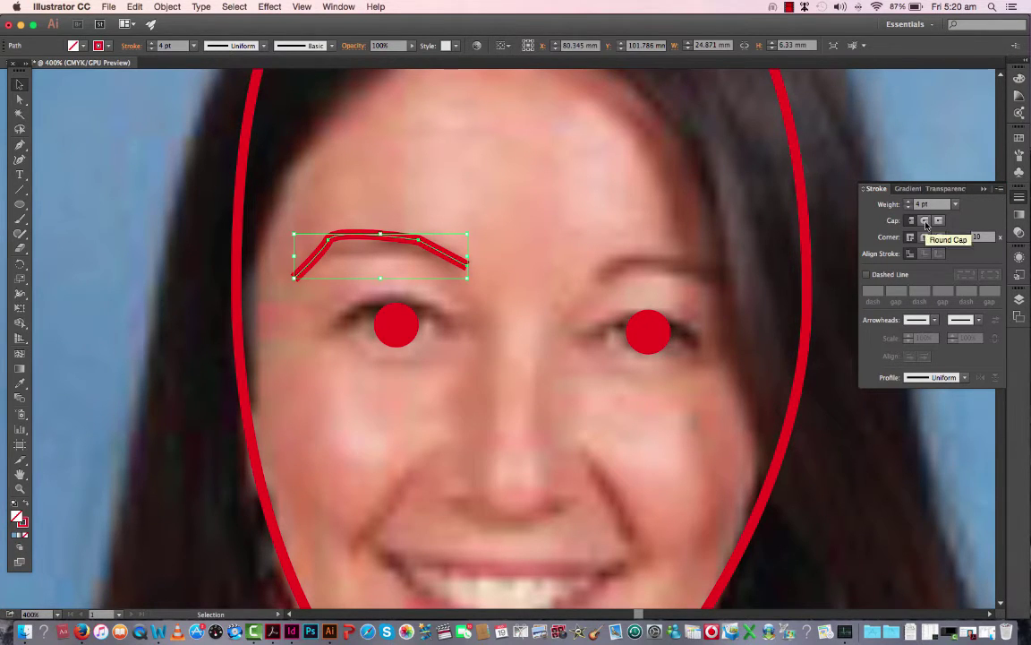
click(925, 221)
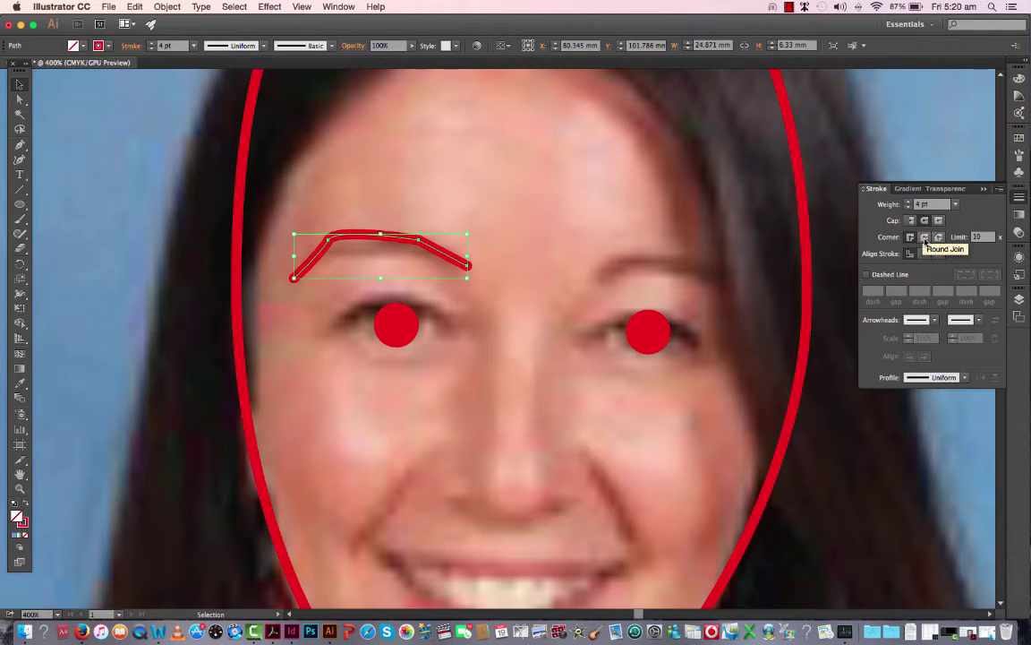
click(925, 237)
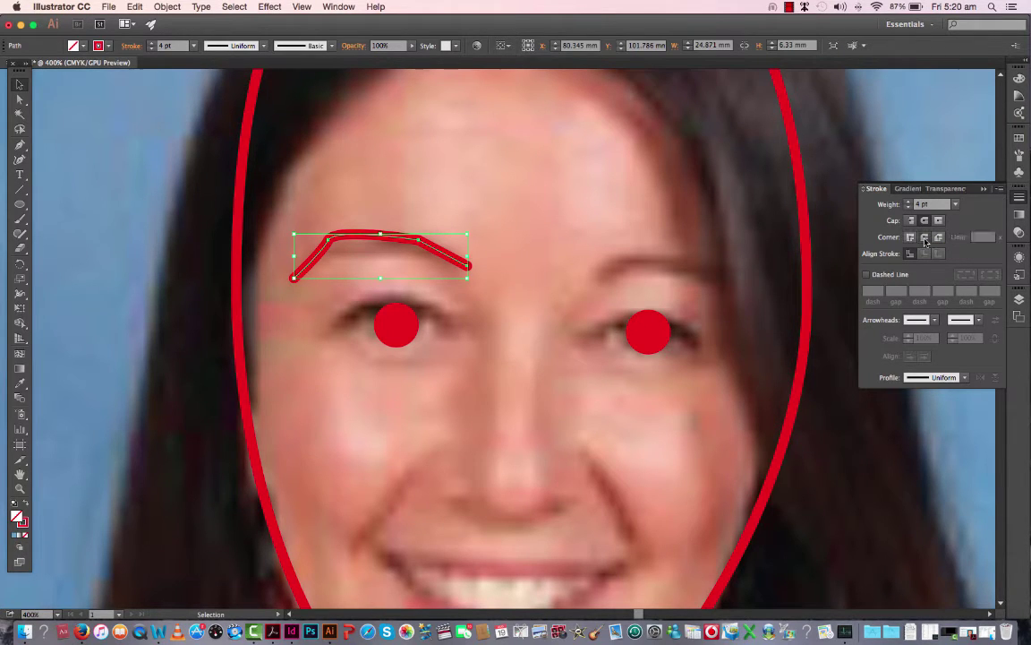
click(510, 268)
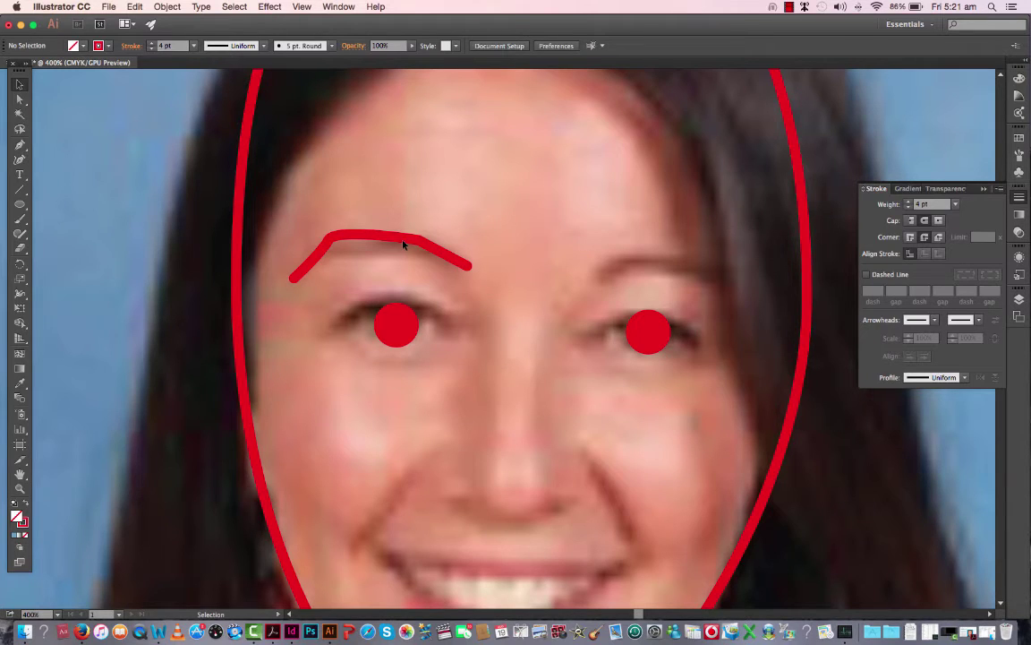
key(a)
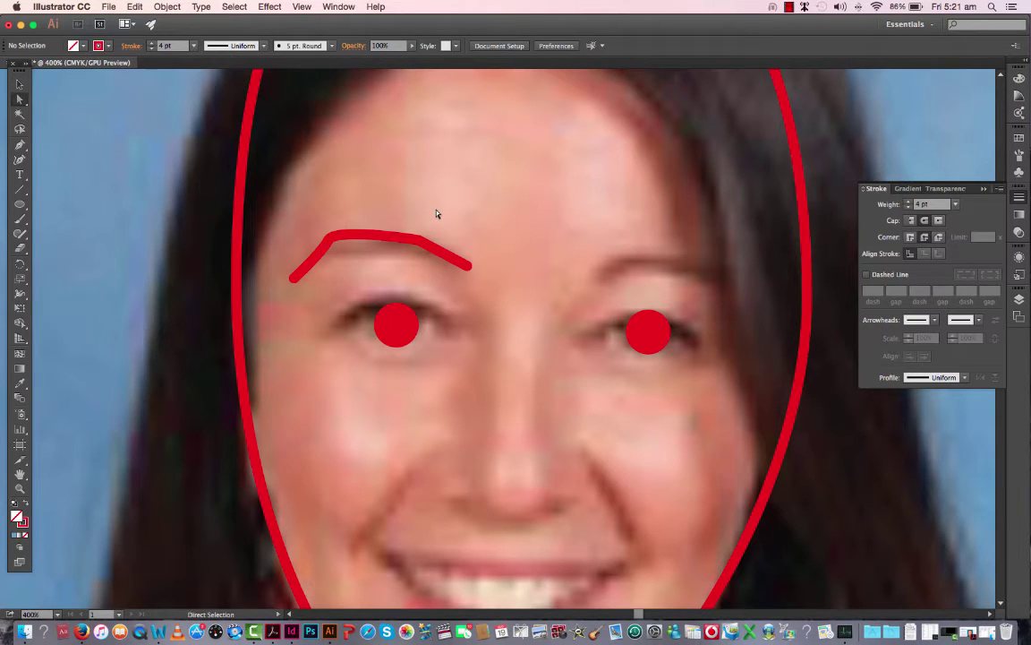
Step: Reshape the left eyebrow path into a shallower arc and pull both of its end points inward to shorten it
click(381, 237)
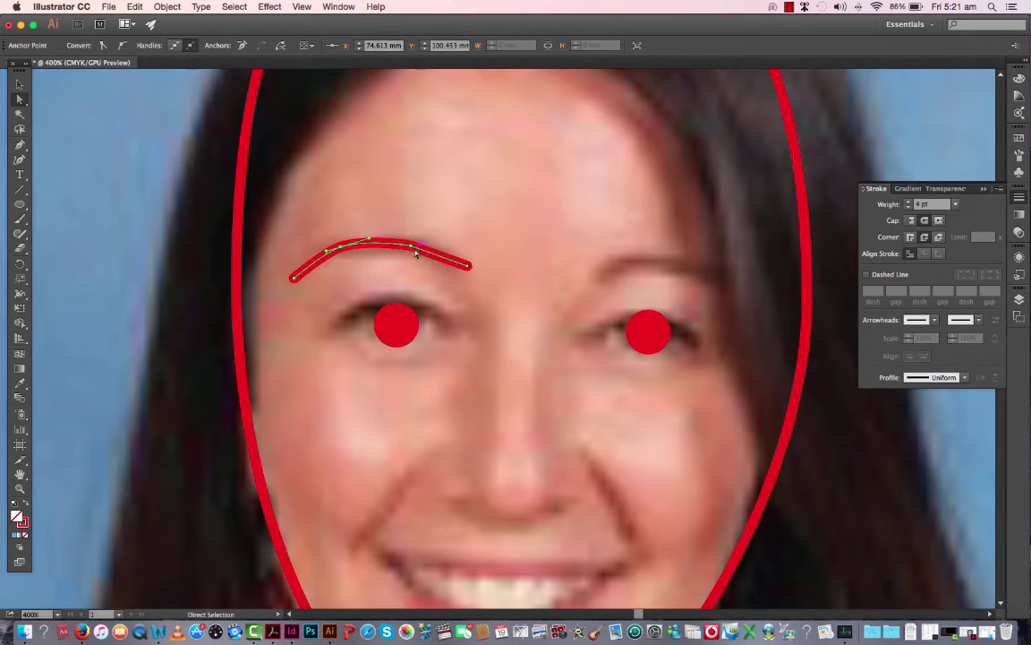
drag(469, 264, 453, 255)
drag(292, 278, 309, 258)
click(478, 275)
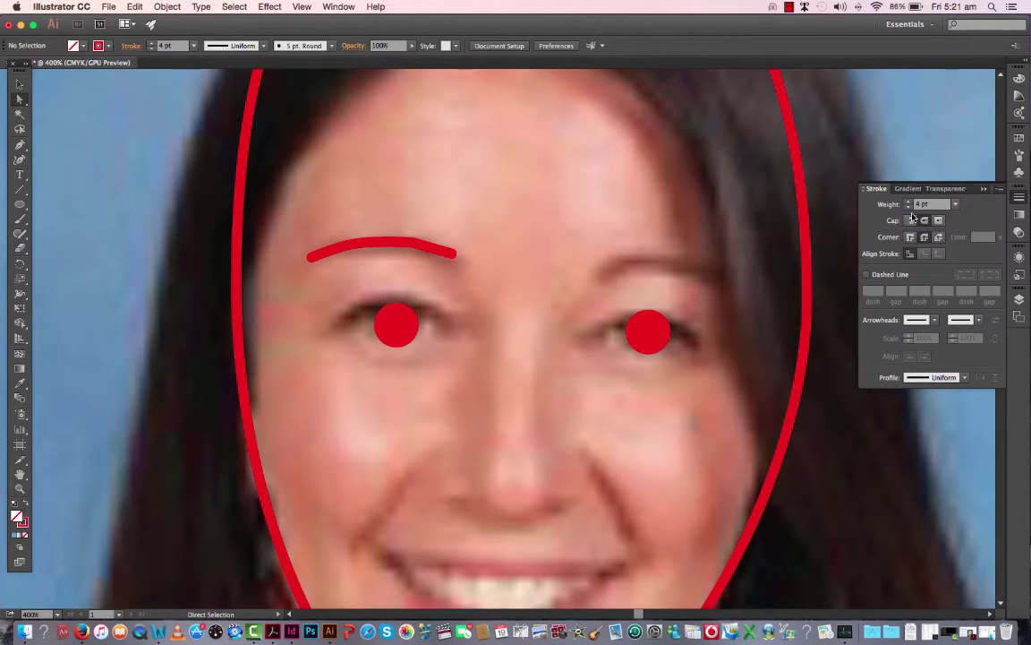
Step: Try a 6 pt stroke weight on the left eyebrow path, and undo the change
click(19, 84)
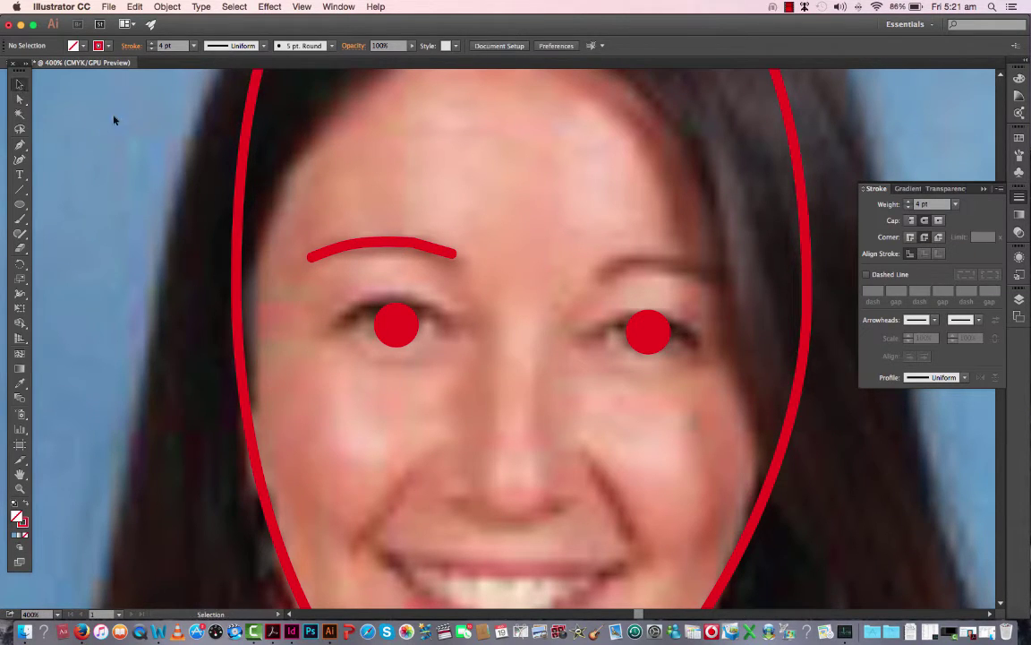
click(376, 244)
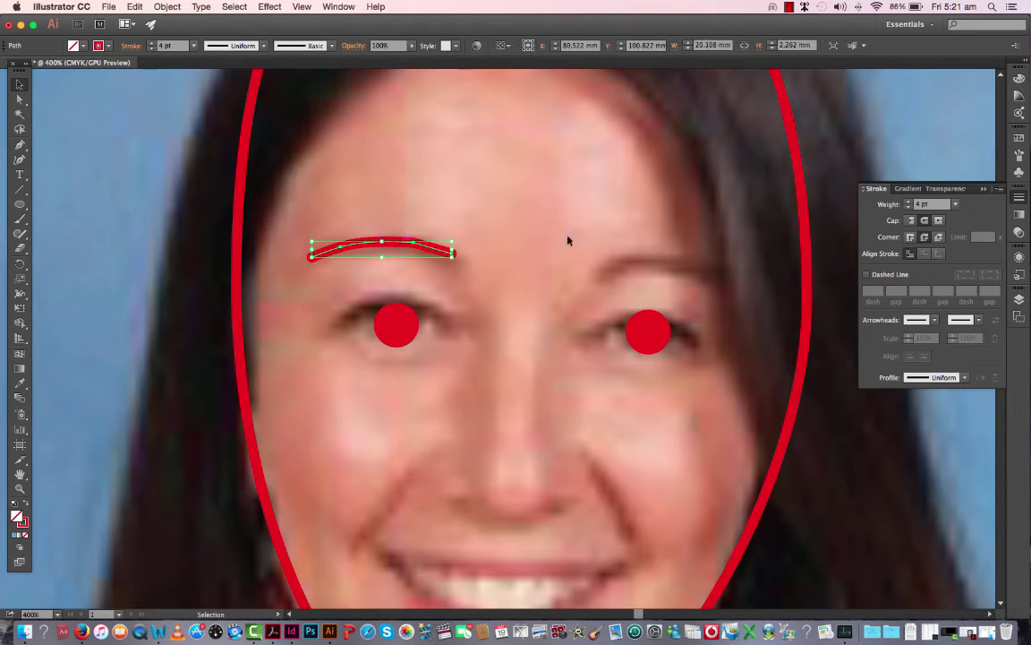
click(956, 205)
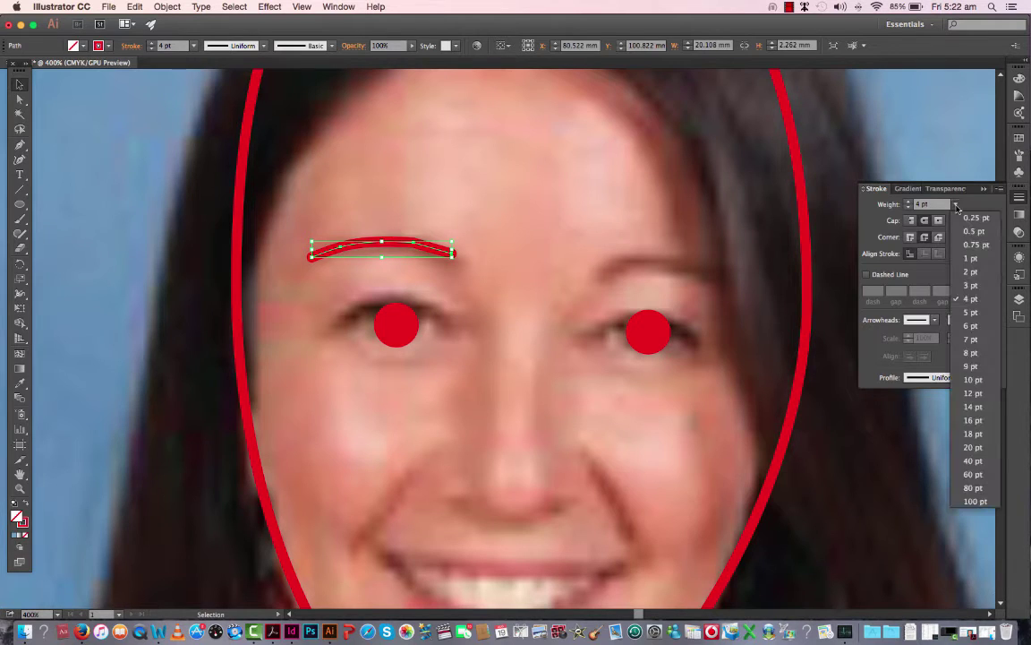
click(979, 326)
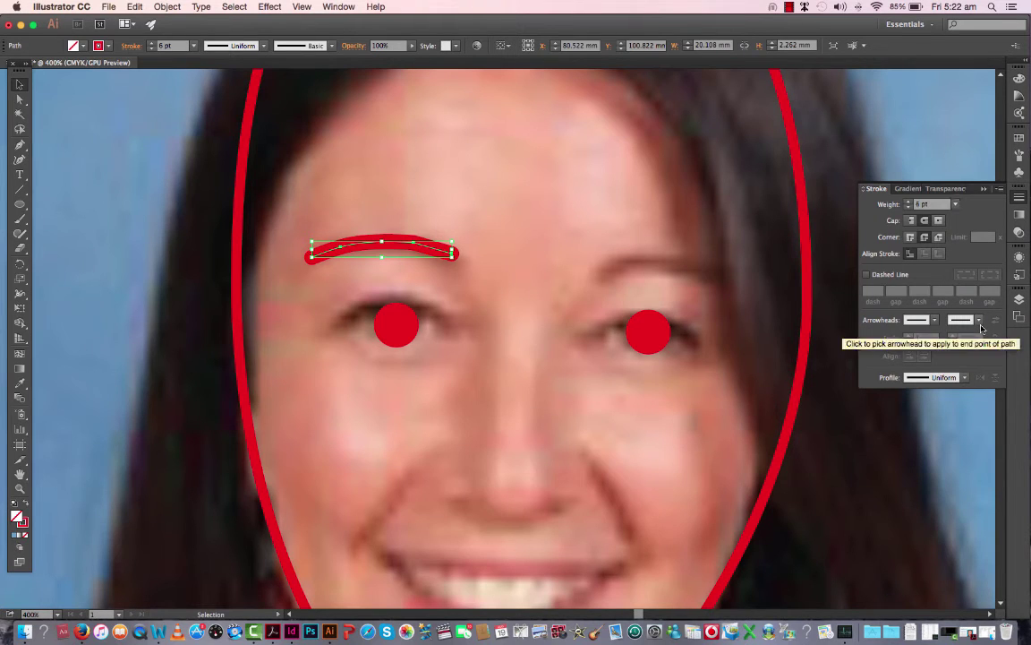
click(546, 184)
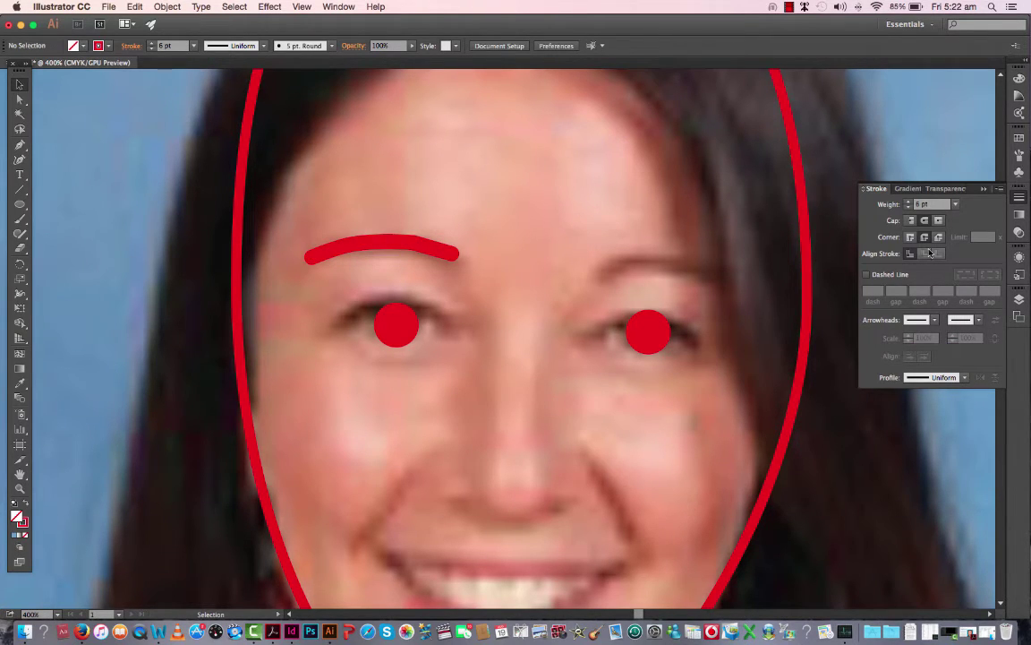
key(super+z)
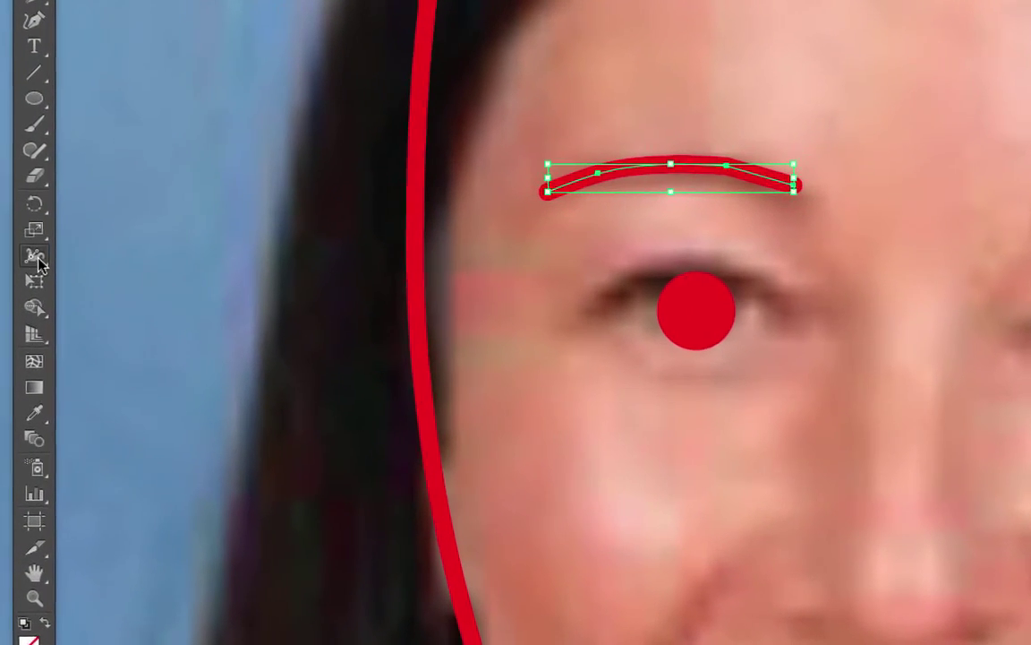
Step: Widen the middle of the left eyebrow's stroke with the Width Tool to about 6.2 pt, leaving its ends thinner
click(36, 258)
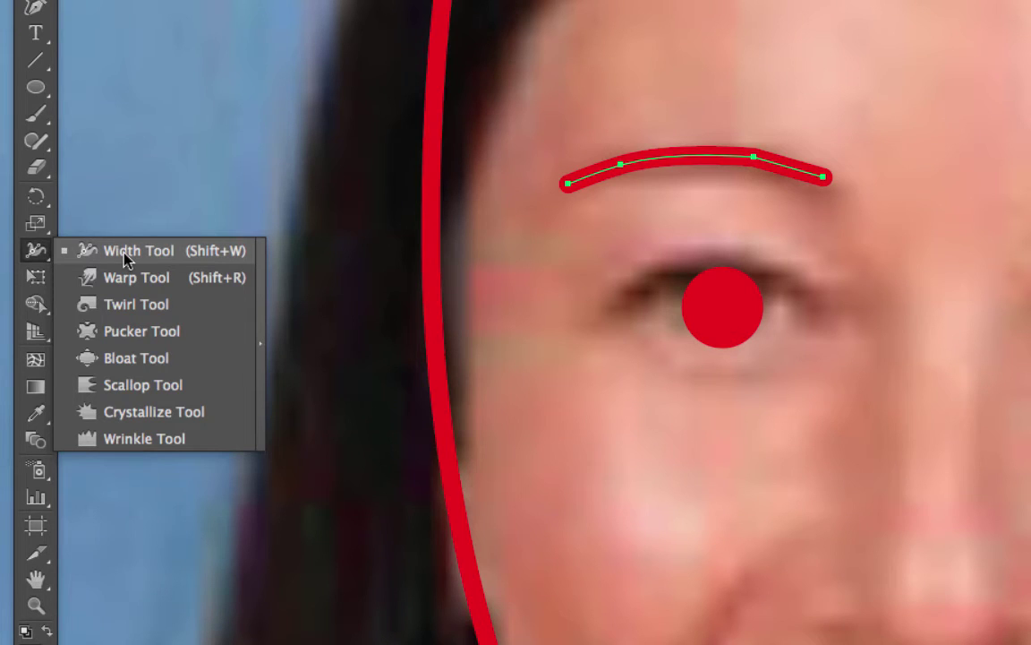
click(121, 257)
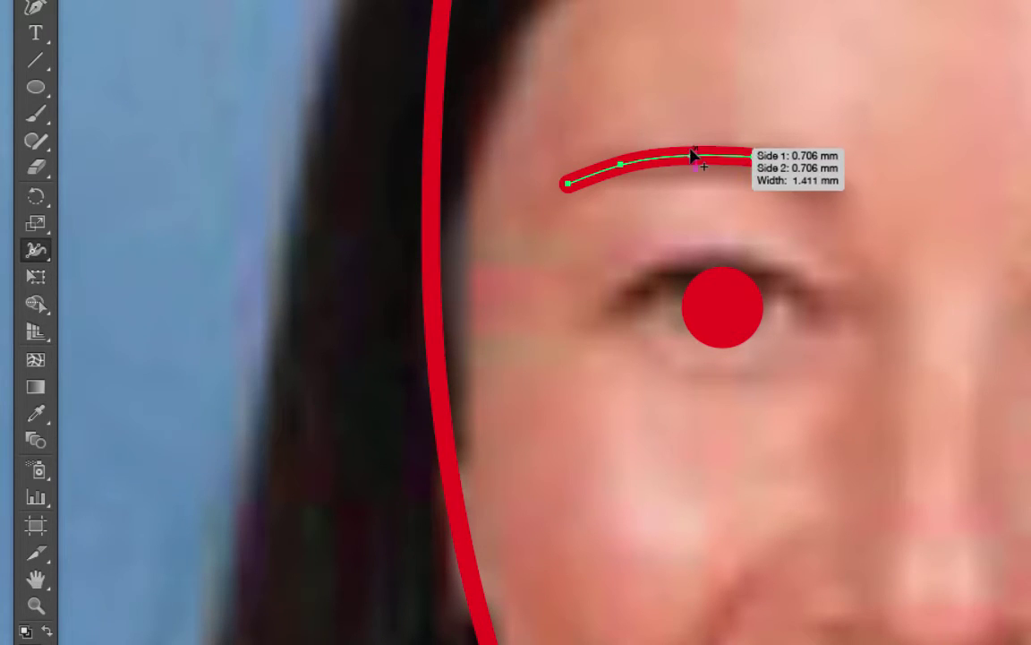
drag(689, 159, 692, 183)
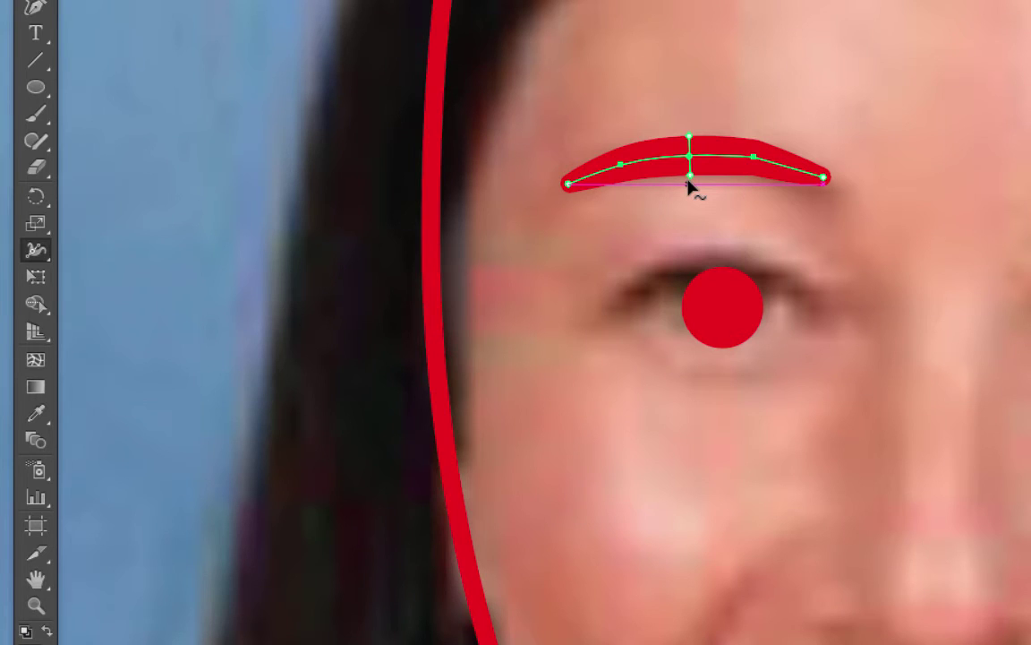
mouse_move(688, 179)
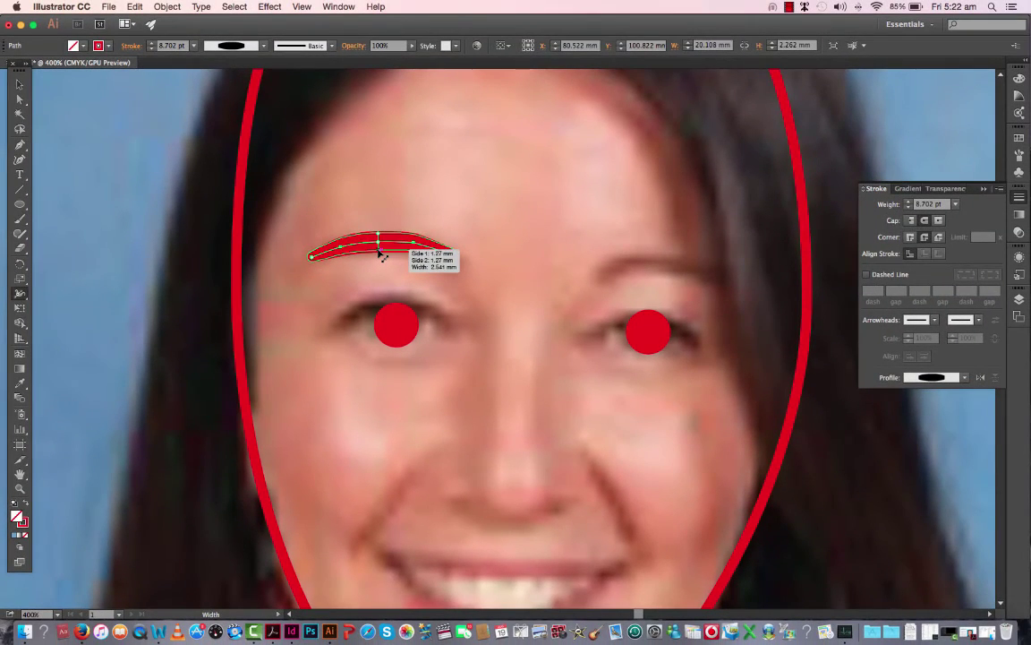
key(ctrl+z)
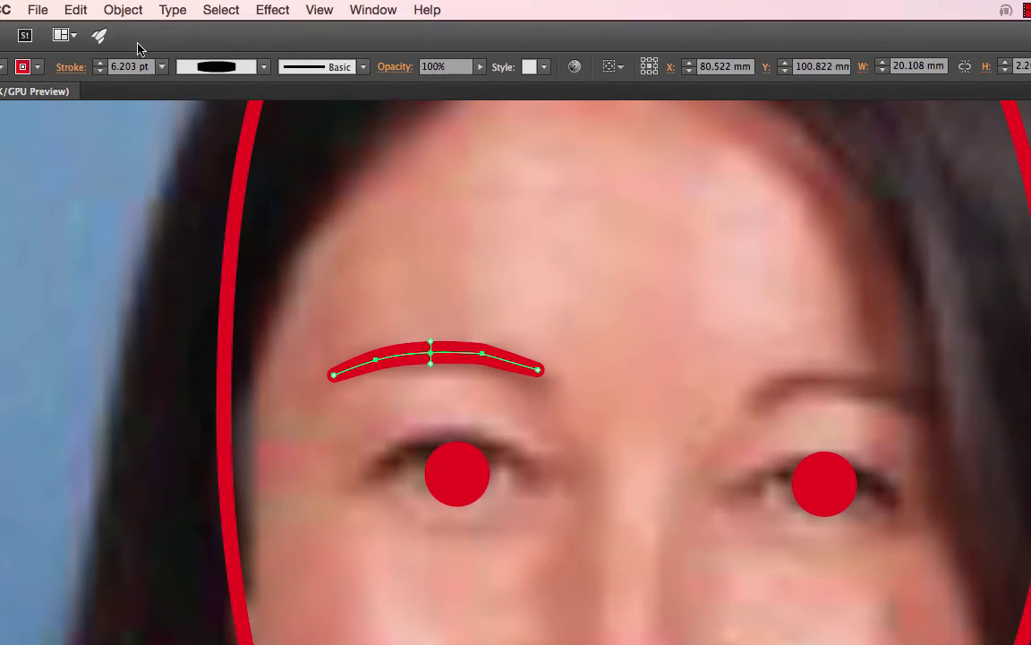
Step: Convert the left eyebrow's variable-width stroke into a filled shape with Expand Appearance
click(121, 9)
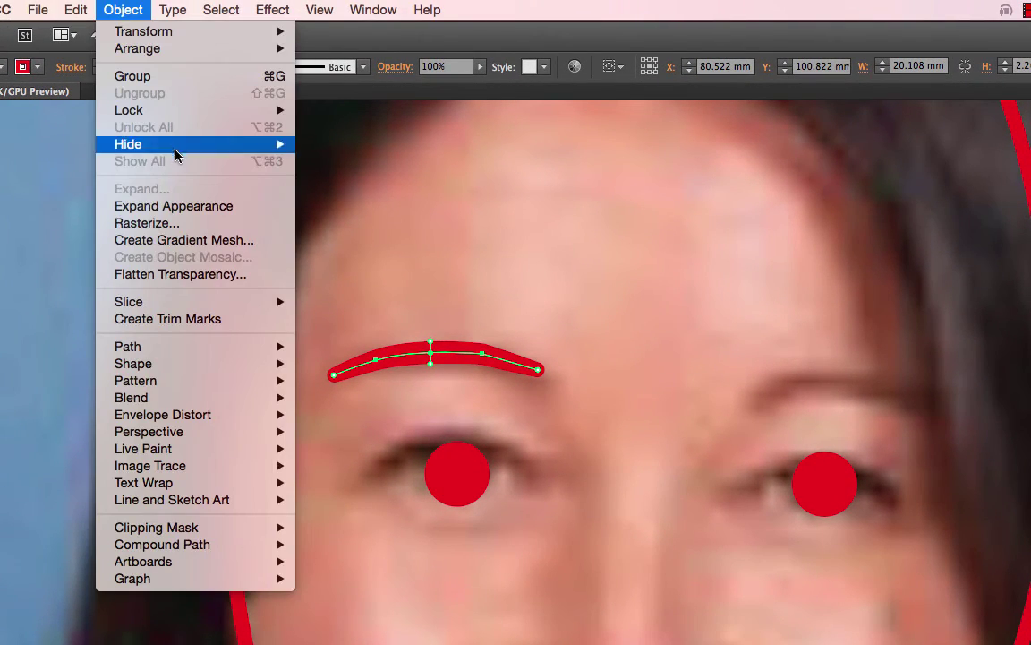
click(177, 207)
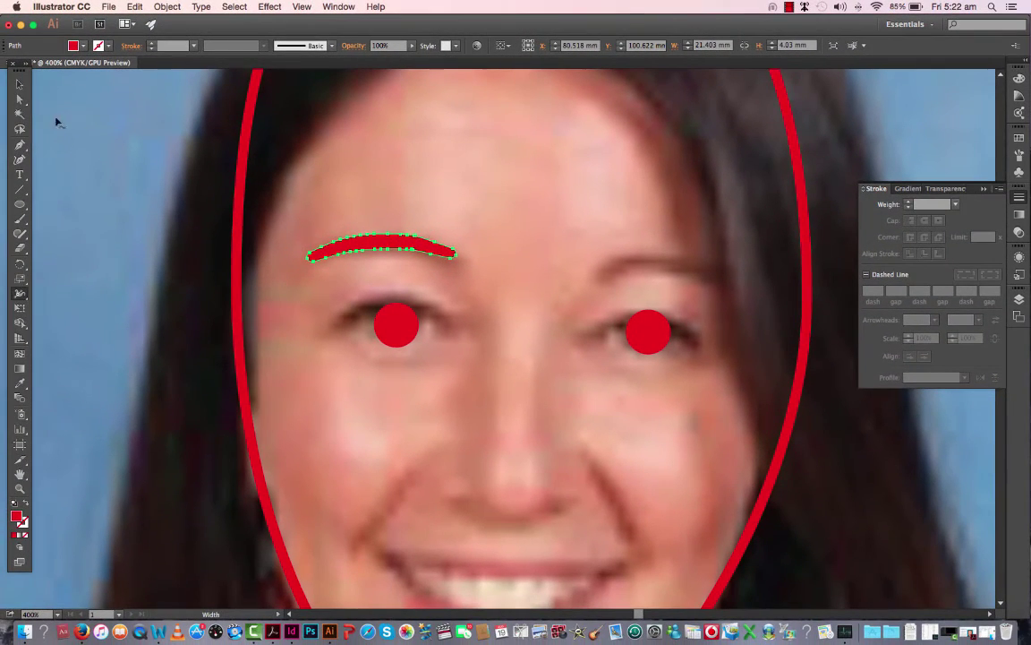
click(502, 161)
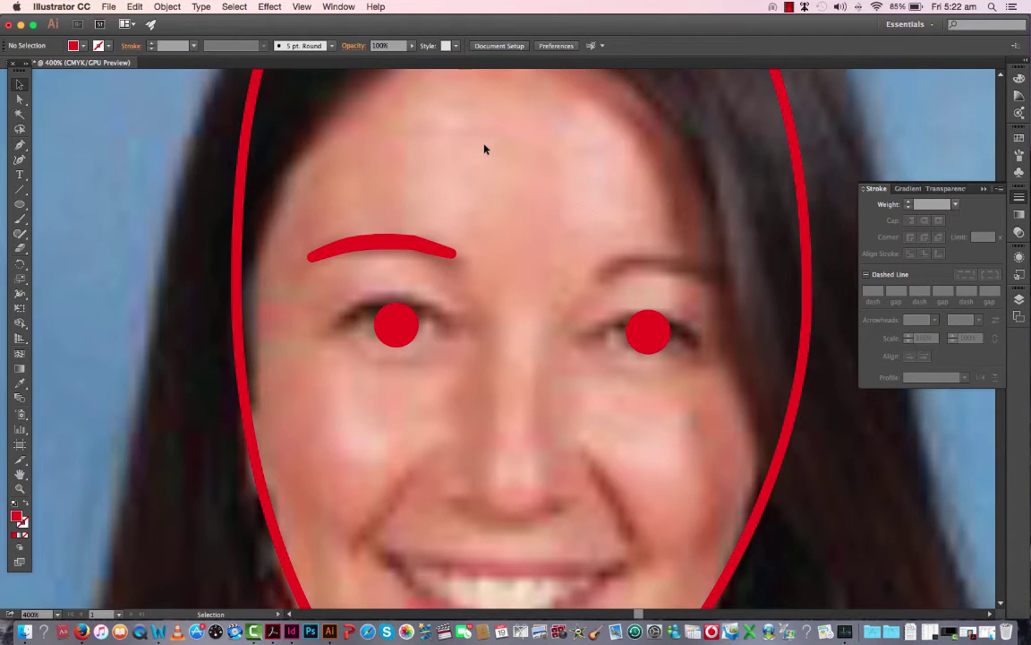
click(22, 295)
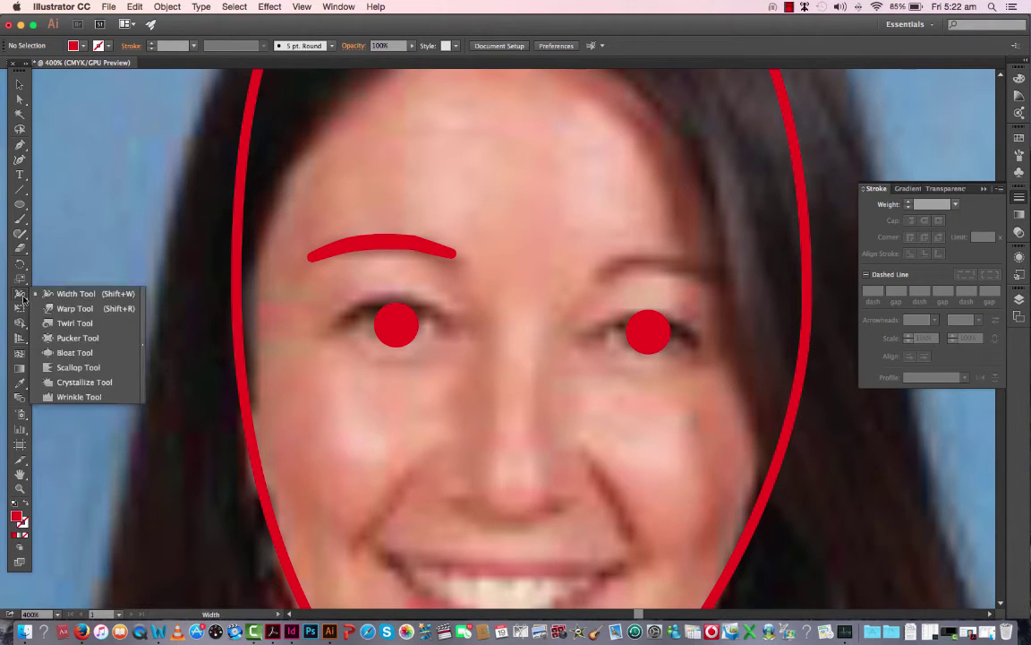
click(74, 296)
click(20, 83)
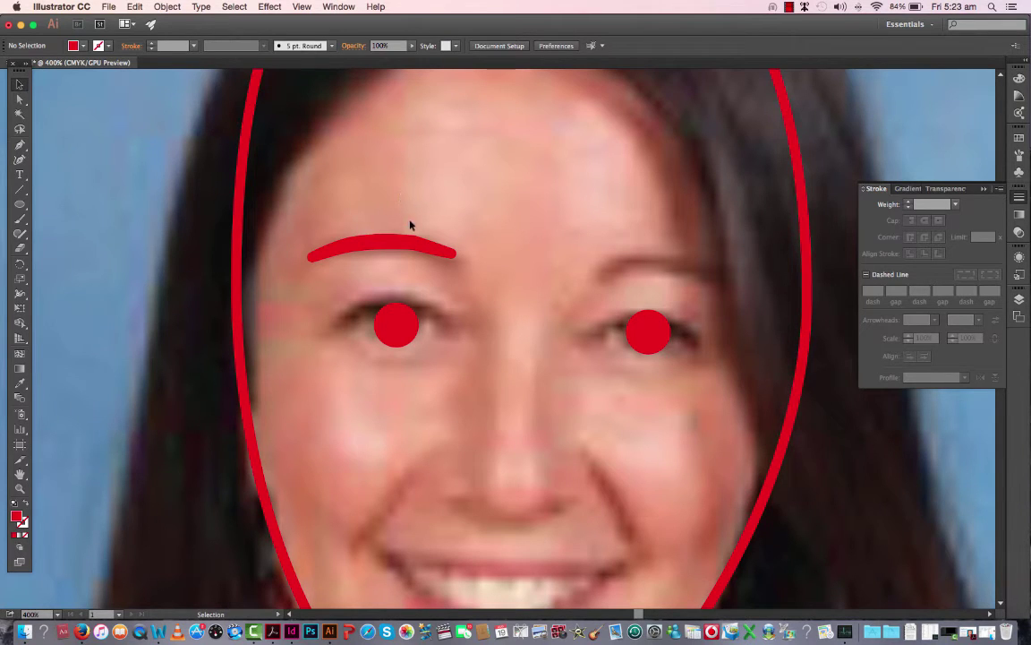
click(402, 242)
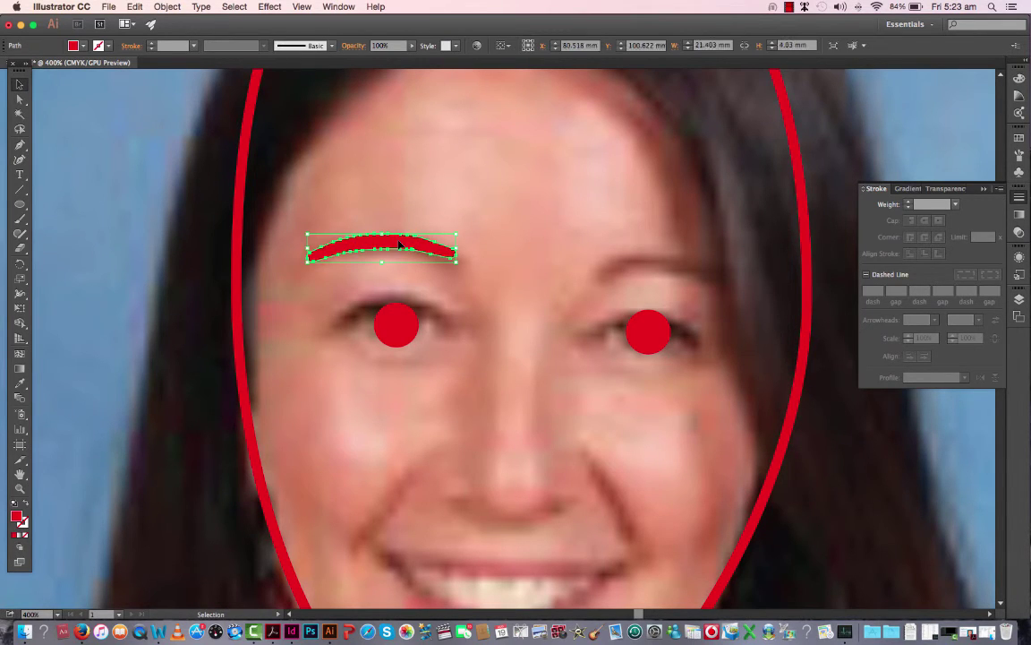
click(418, 211)
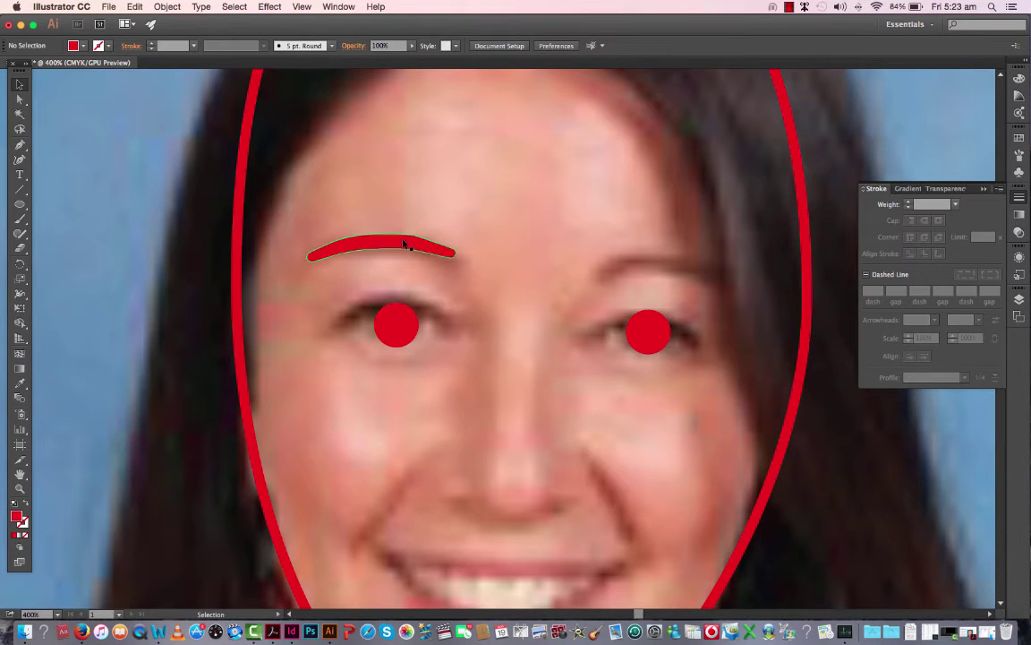
Step: Smooth the upper and lower edges of the expanded left eyebrow toward its inner end with the Smooth Tool
click(404, 242)
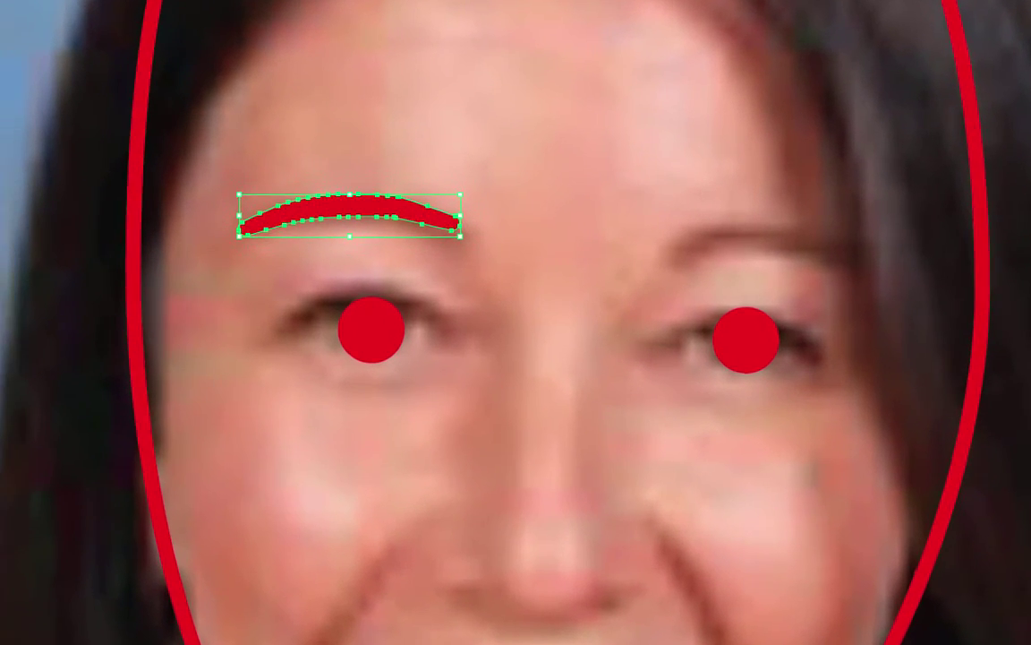
click(25, 203)
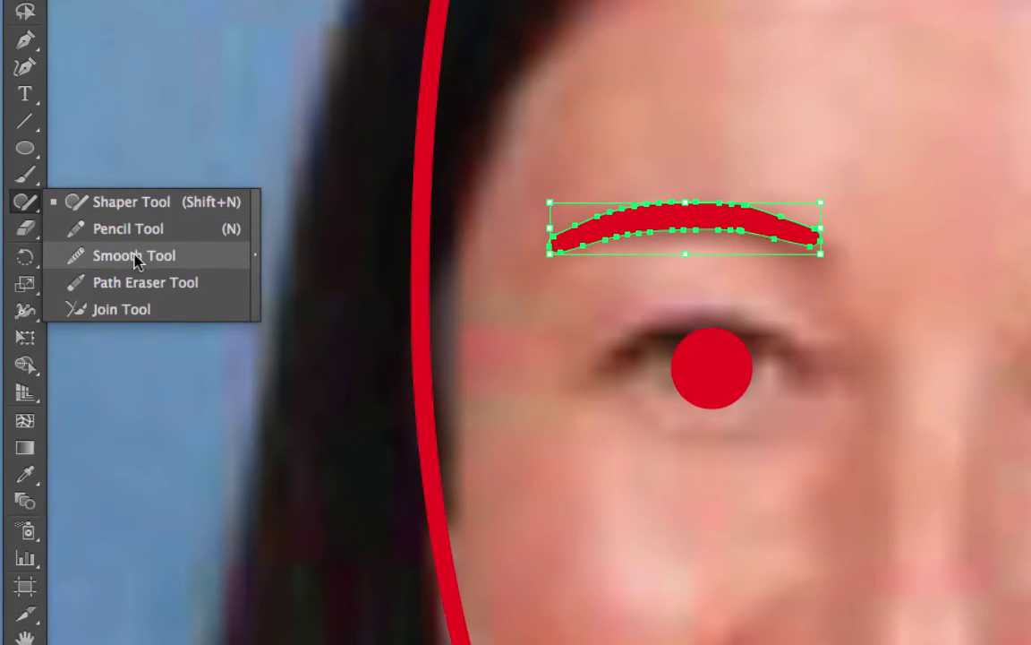
click(135, 256)
super+click(542, 193)
key(super+equal)
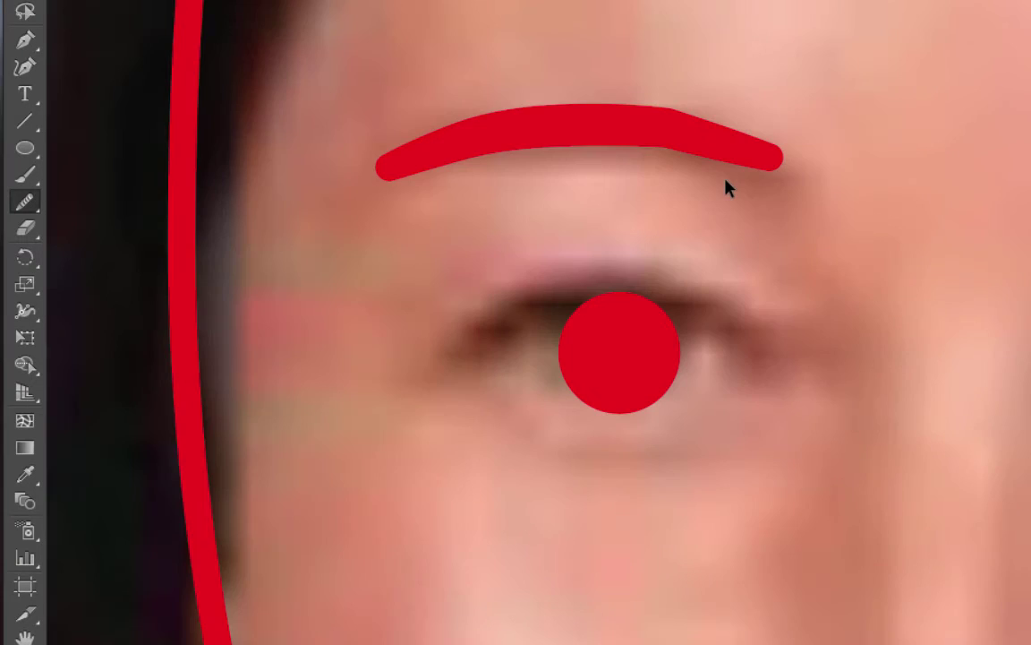
key(super+equal)
scroll(726, 181, down, 2)
scroll(718, 177, up, 3)
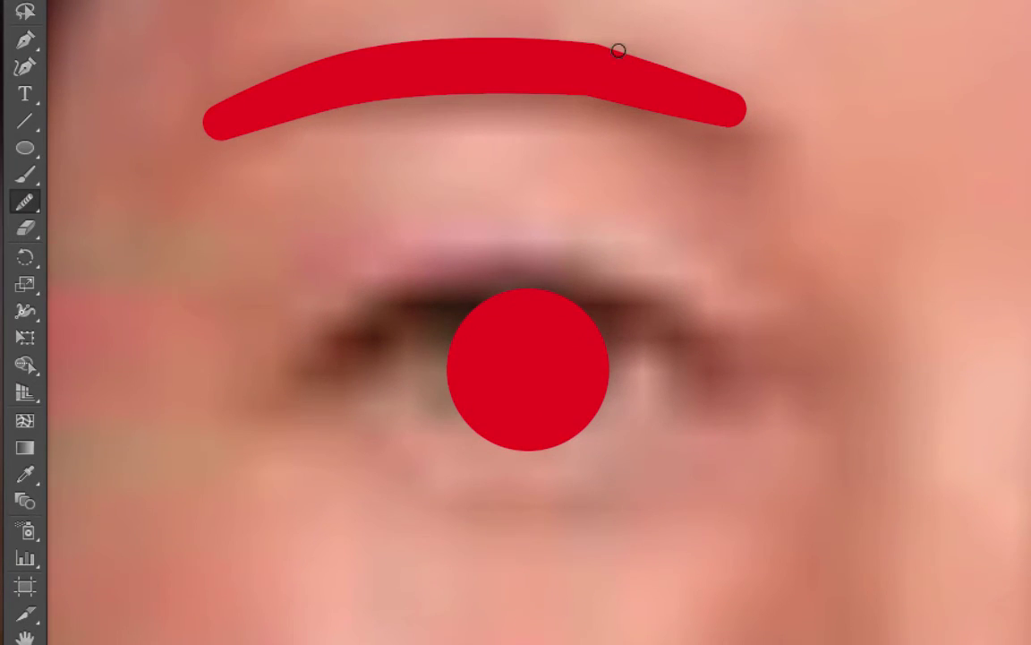
key(super)
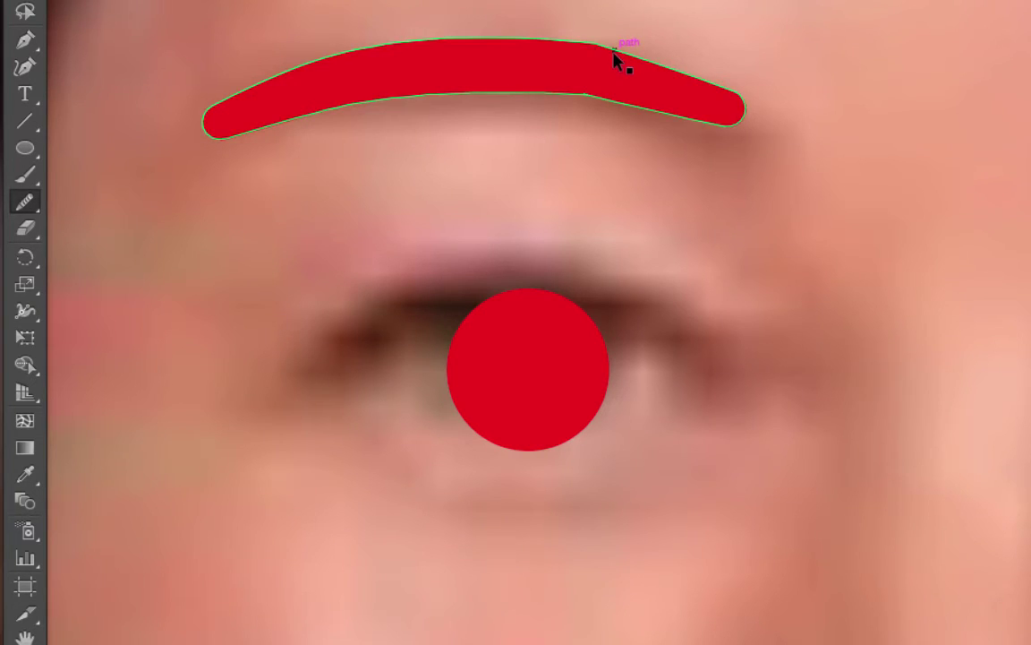
super+click(614, 55)
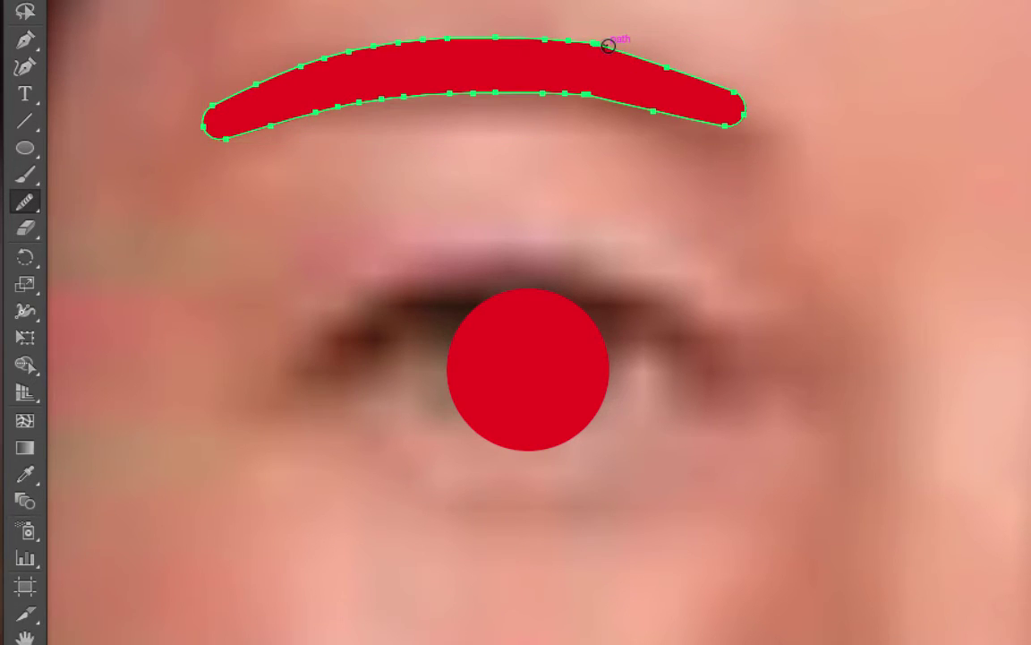
mouse_move(591, 44)
mouse_down()
mouse_move(393, 41)
mouse_move(553, 34)
mouse_move(712, 88)
mouse_up()
drag(668, 115, 501, 93)
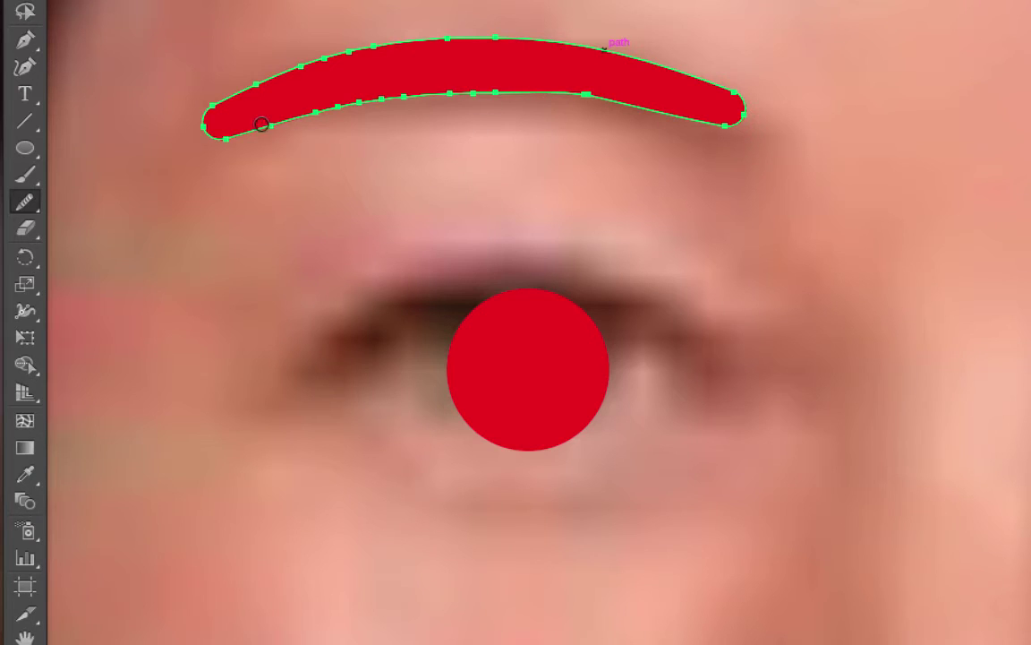
Step: Smooth the eyebrow's remaining lower edge and its upper edge toward the outer end, and deselect the shape
mouse_move(282, 124)
mouse_down()
mouse_move(322, 99)
mouse_move(376, 89)
mouse_up()
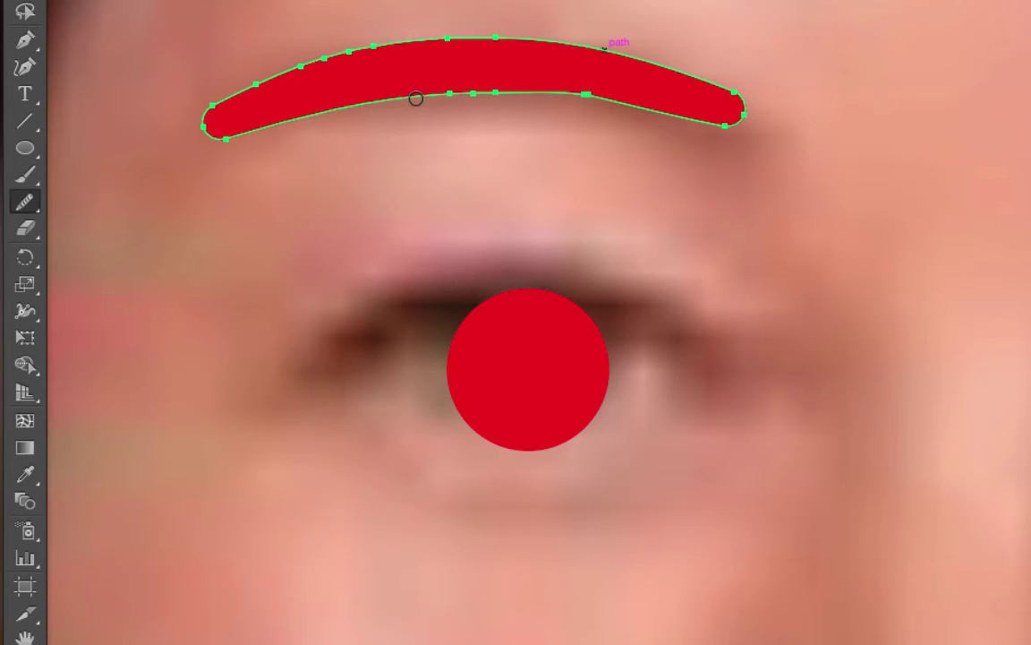
drag(454, 94, 452, 89)
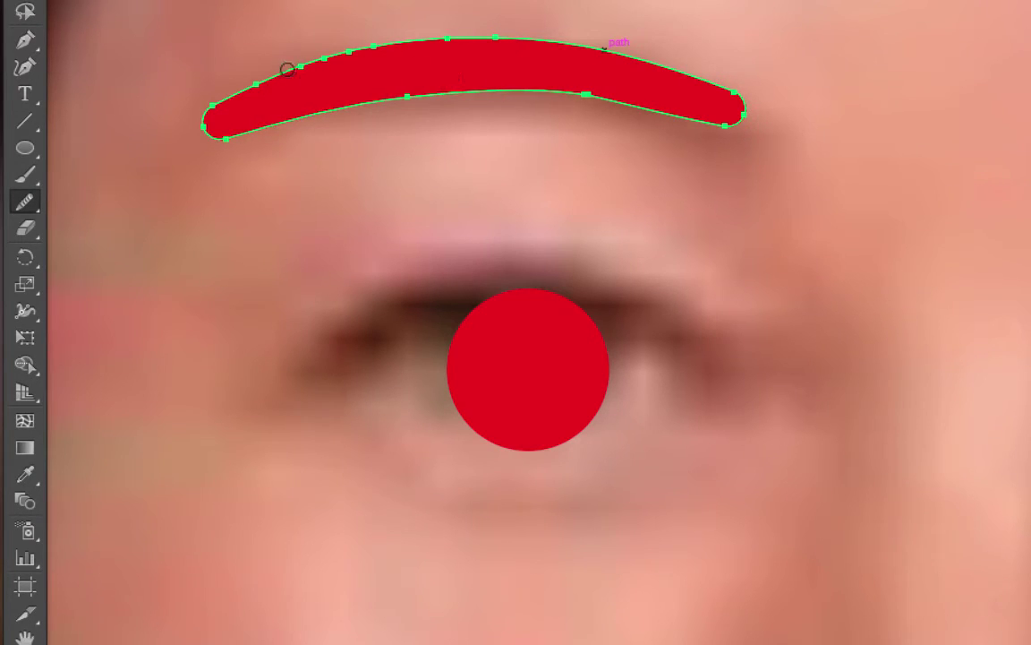
drag(278, 72, 363, 44)
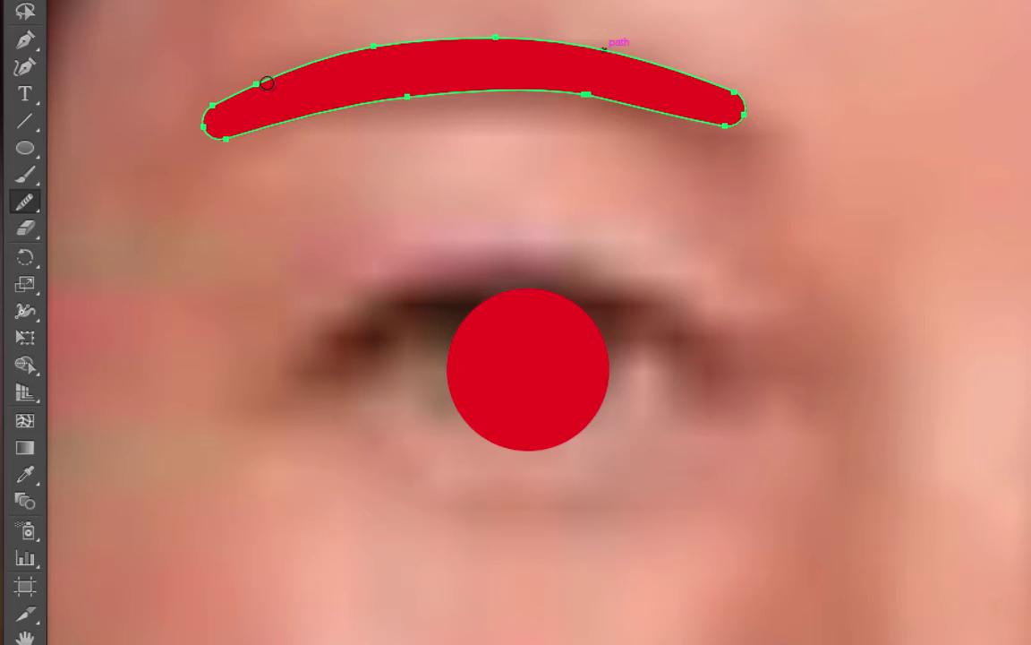
mouse_move(224, 108)
mouse_down()
mouse_move(298, 93)
mouse_move(256, 70)
mouse_up()
key(v)
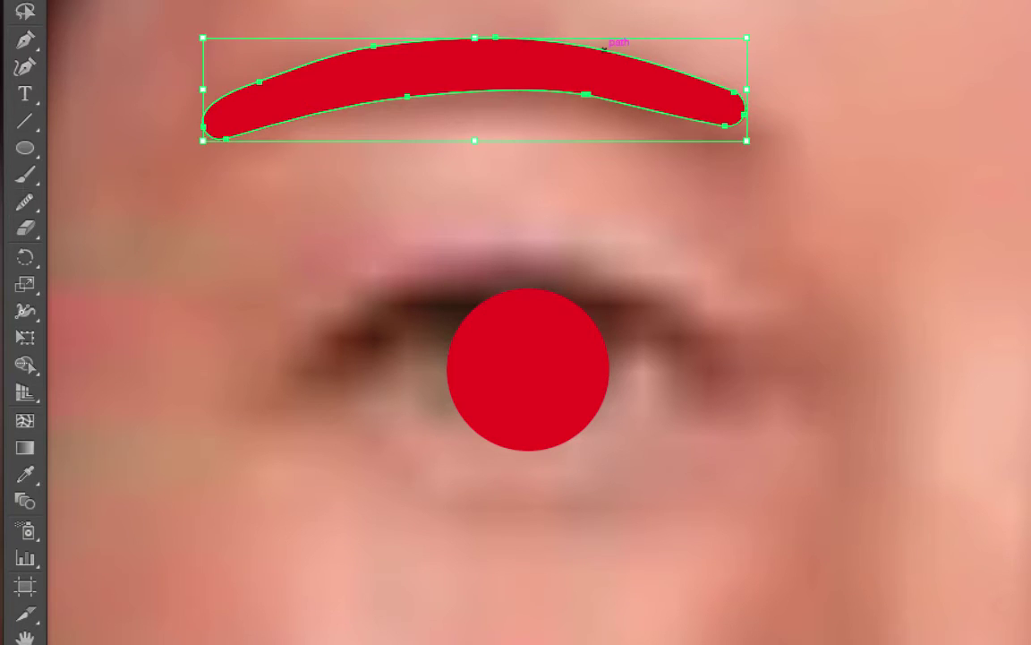
click(859, 74)
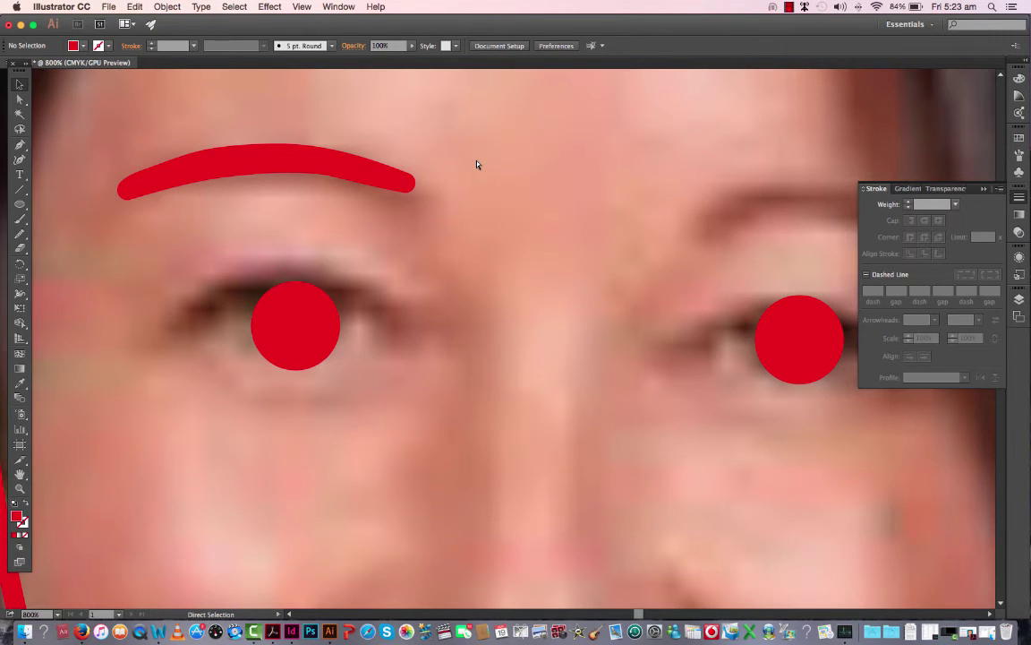
Step: Select the finished left eyebrow and paste a copy of it directly in front
key(super+0)
key(v)
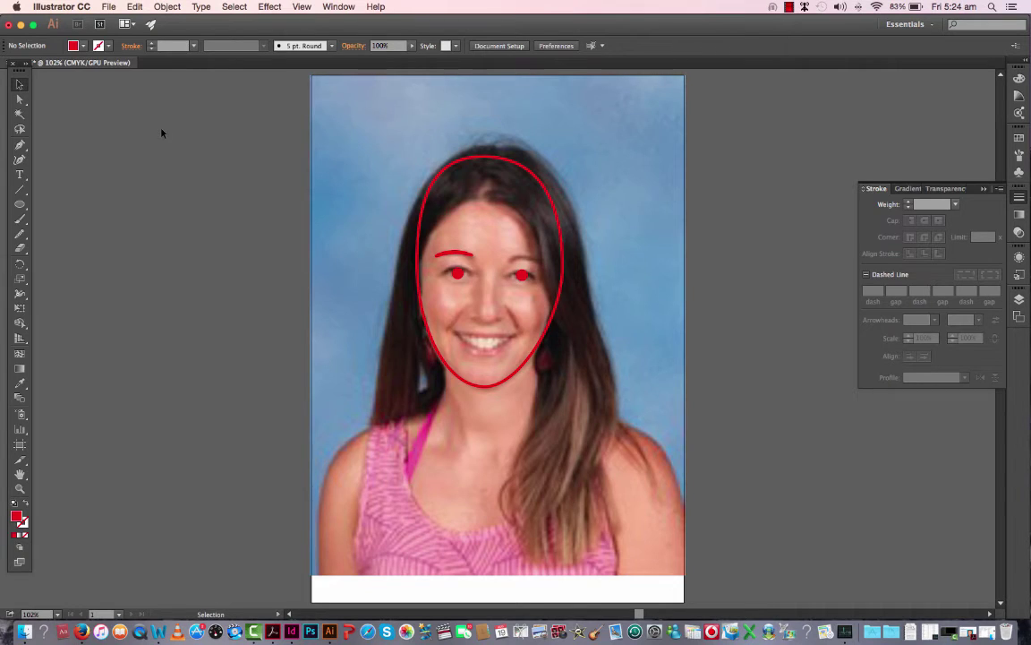
key(super+equal)
key(super+equal)
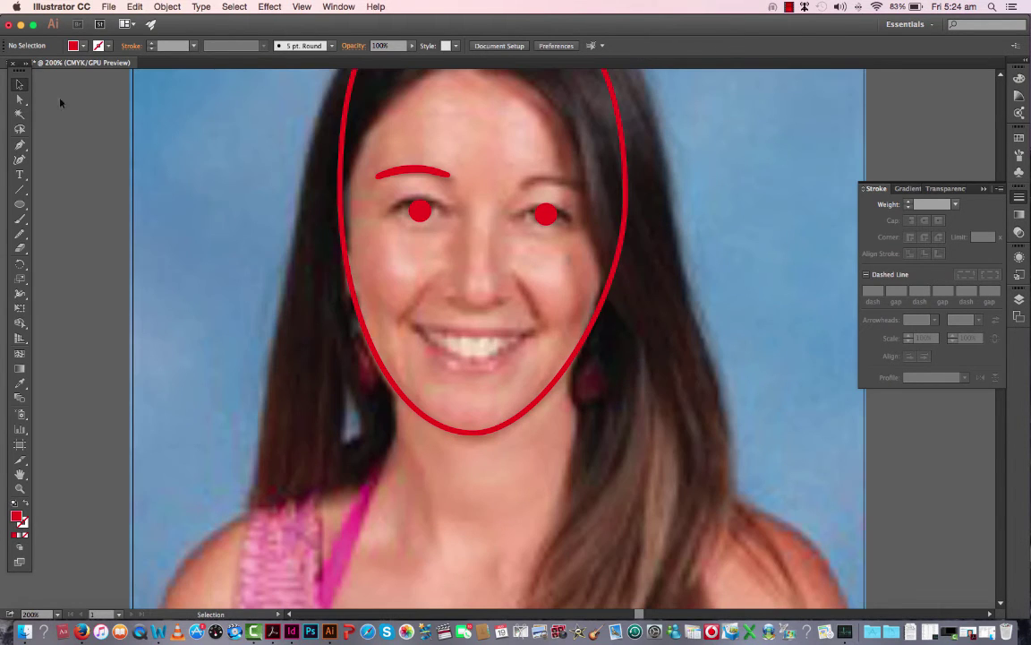
click(434, 175)
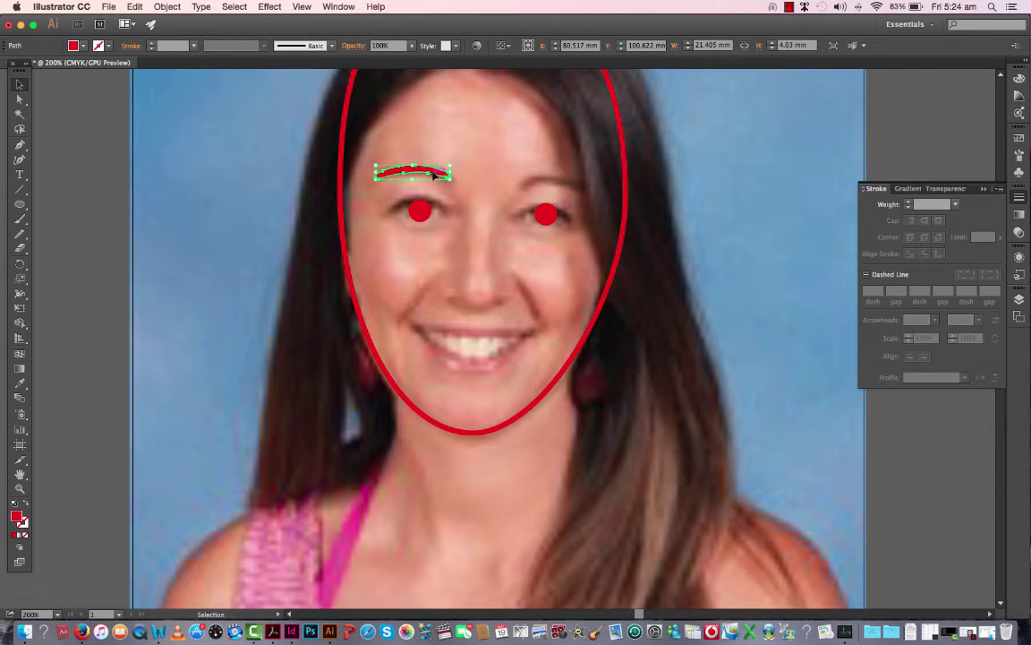
key(a)
key(super+c)
key(super+f)
Step: Move the copied eyebrow 40 mm to the right and 2 mm down, onto the photo's right eyebrow
key(shift+Right)
key(shift+Right)
key(shift+Right)
key(shift+Right)
key(shift+Right)
key(shift+Right)
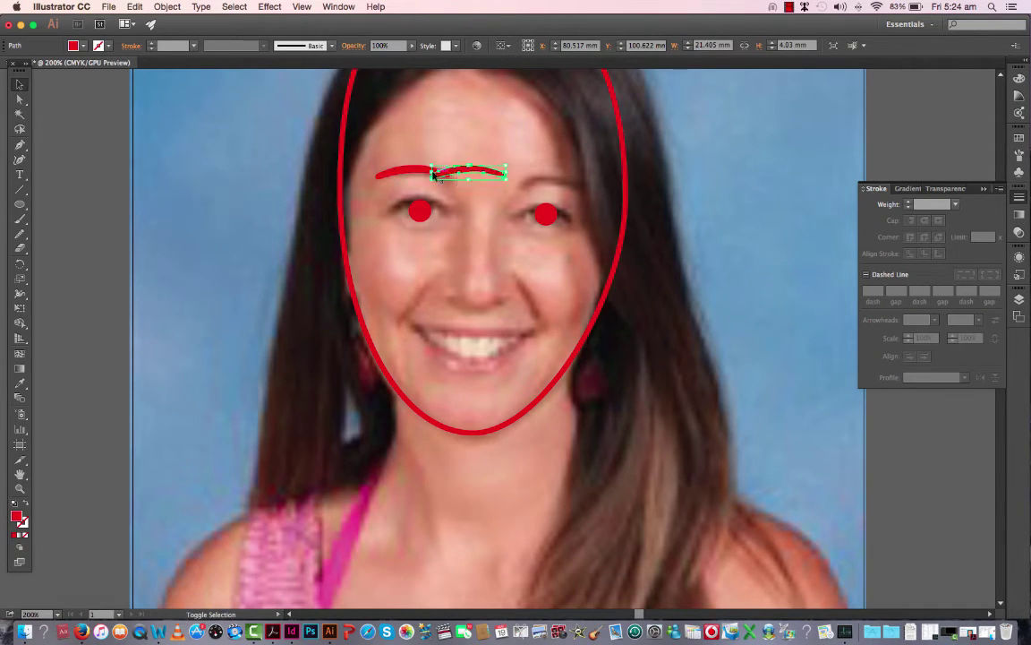
key(shift)
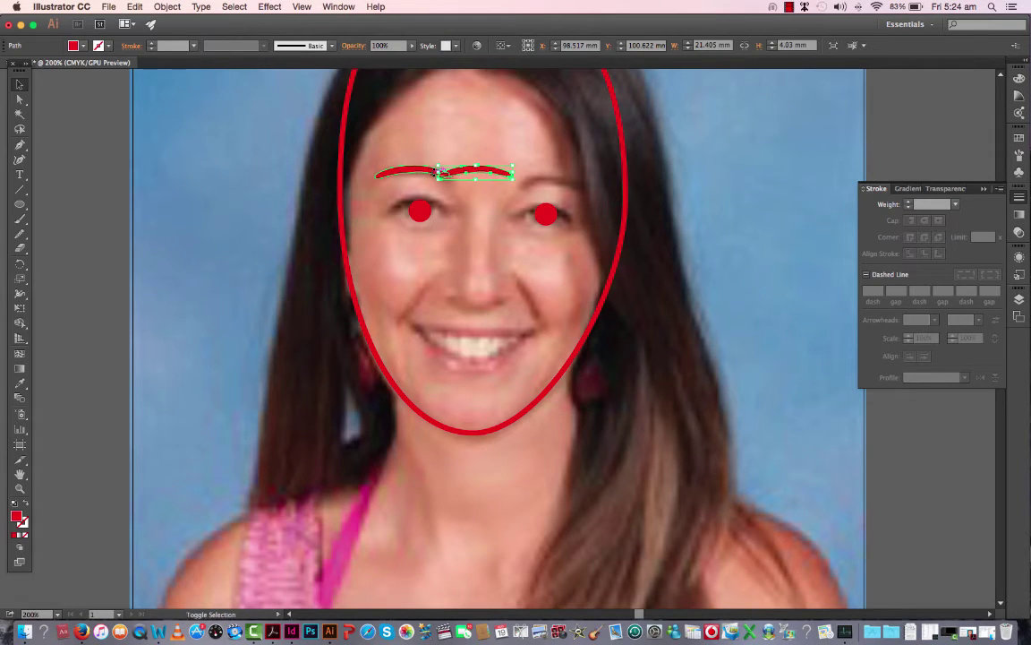
key(shift+Right)
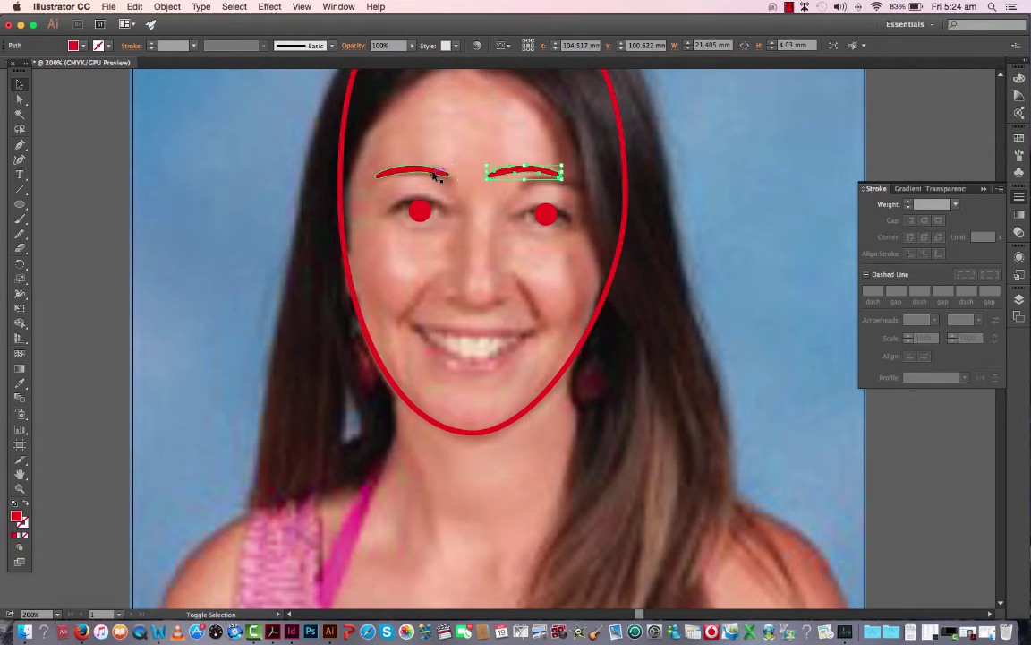
key(shift+Right)
key(Down)
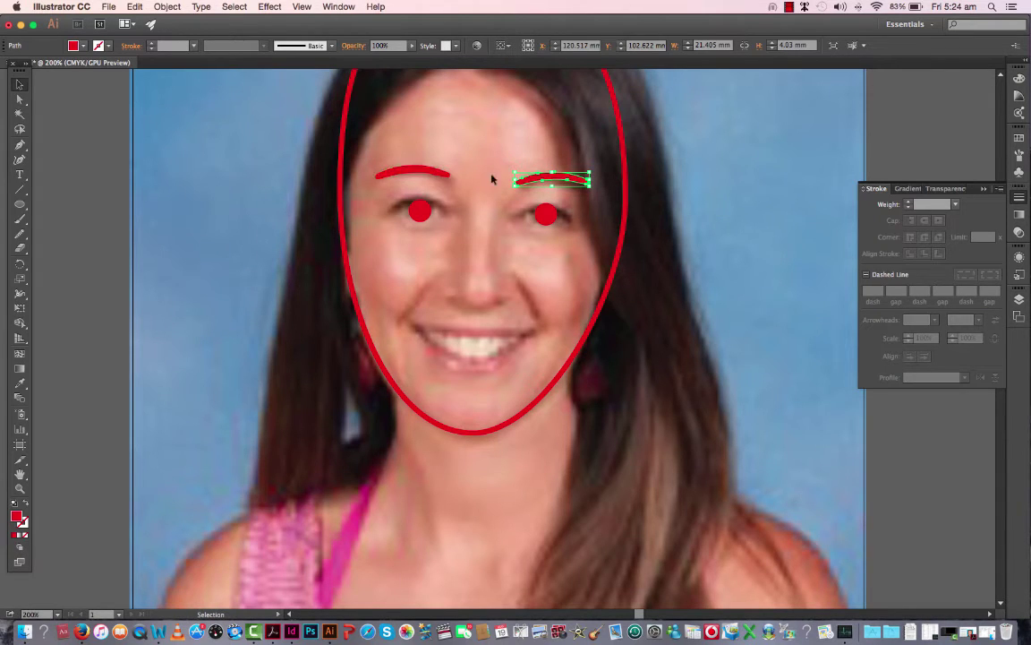
Step: Reflect the copied eyebrow across the vertical axis at 90°
right_click(579, 182)
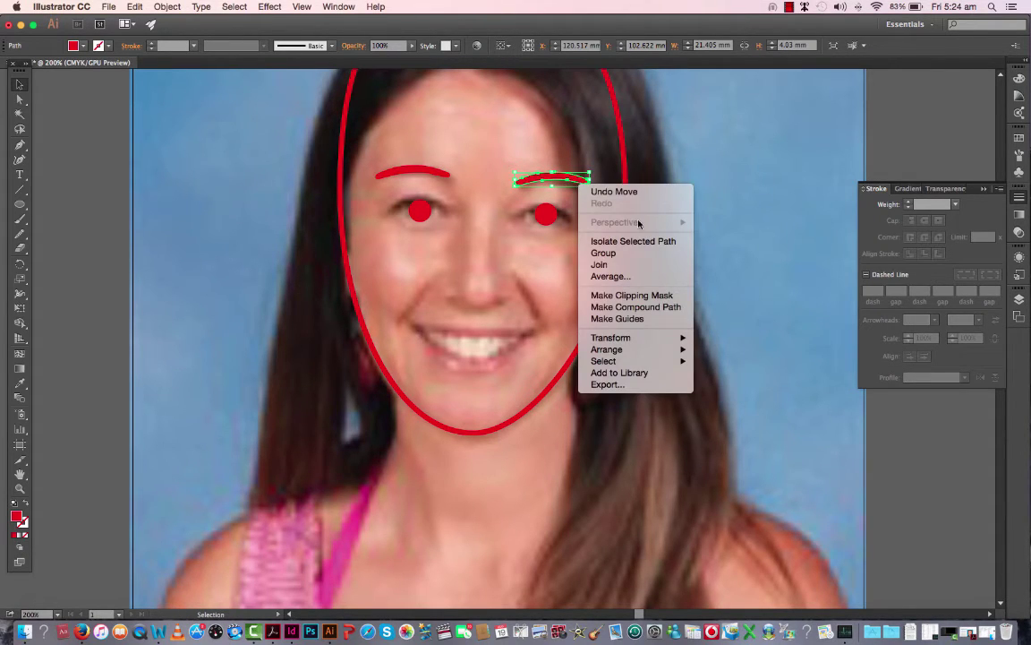
mouse_move(632, 340)
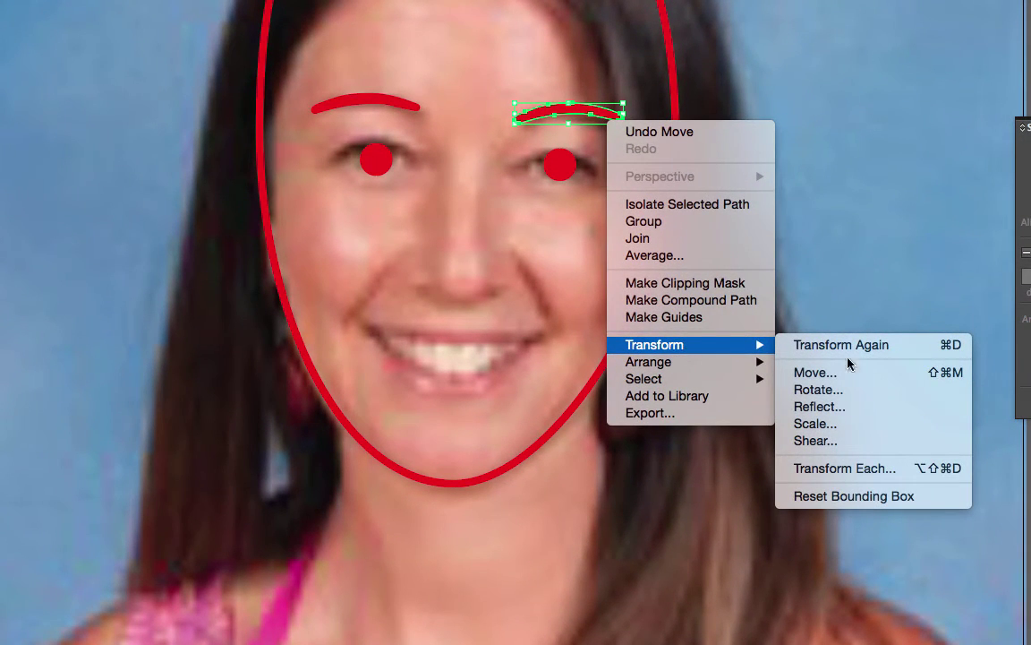
click(817, 406)
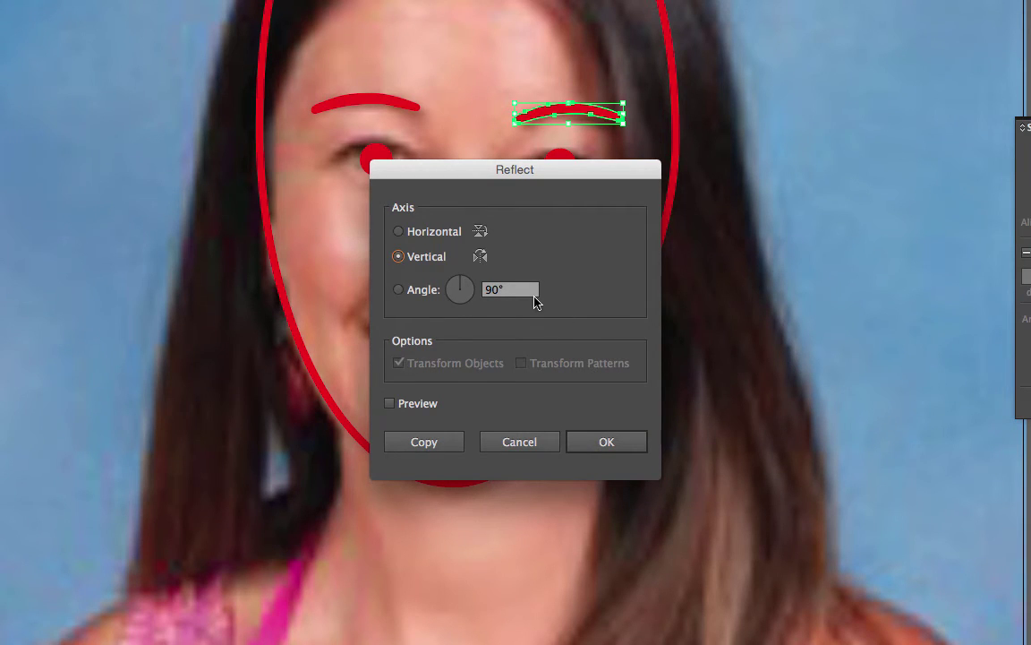
click(613, 448)
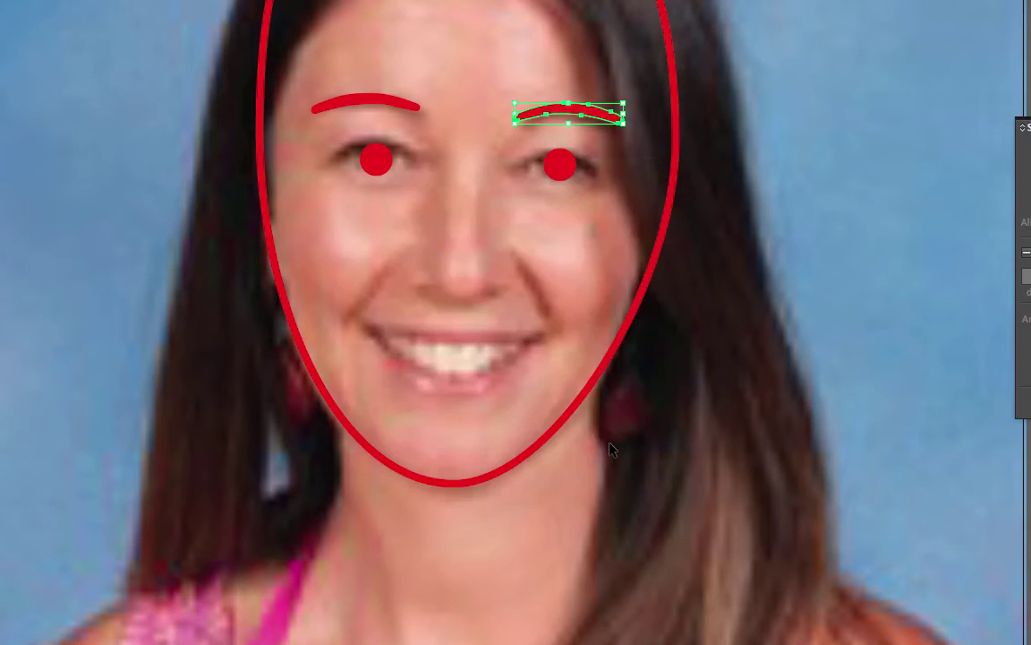
Step: Nudge the reflected eyebrow slightly down and sideways to line up with the photo's right eyebrow, and deselect it
key(Left)
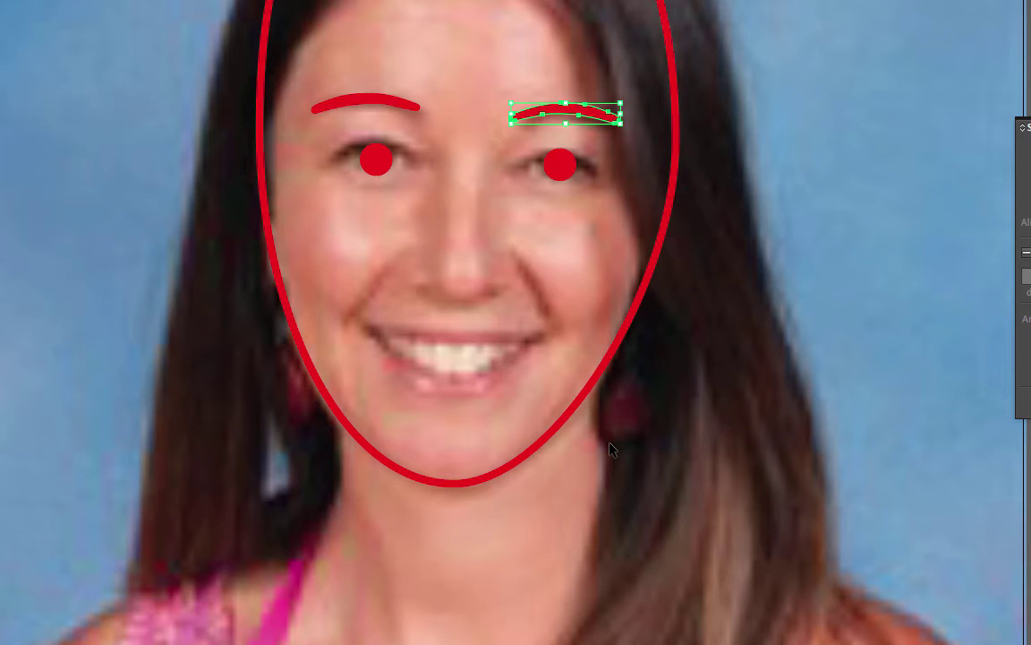
key(Down)
key(Down)
key(Right)
key(Right)
key(Right)
key(Right)
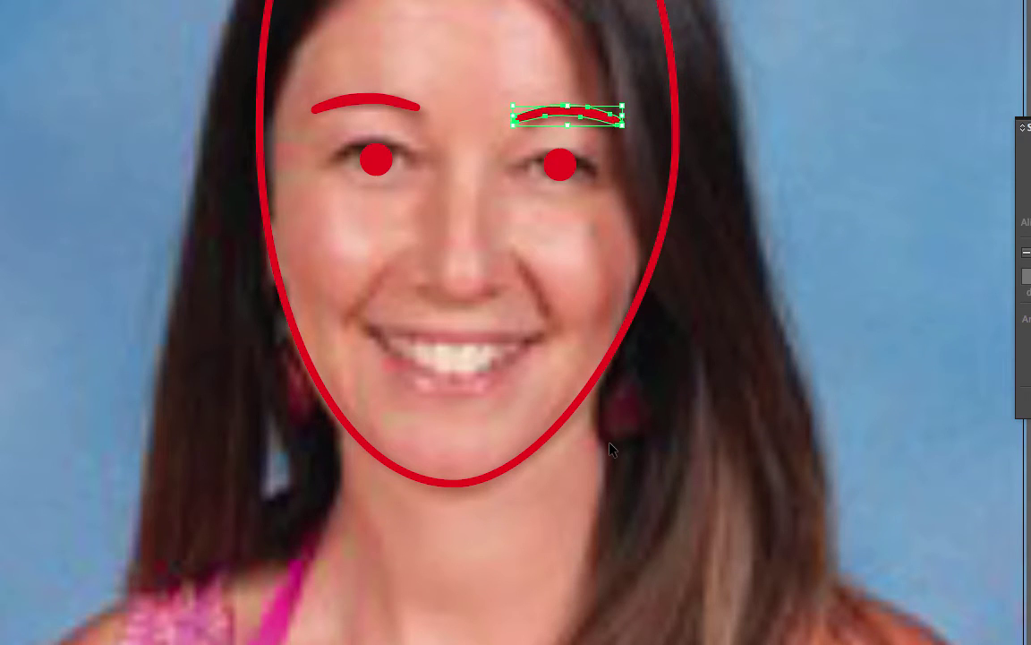
key(Down)
key(Right)
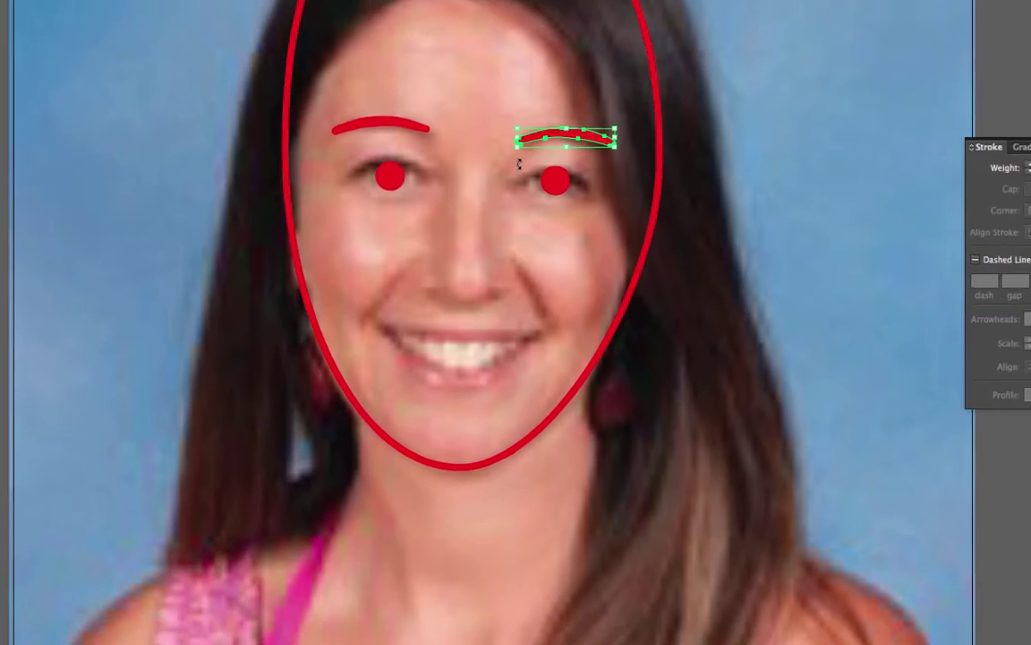
click(485, 101)
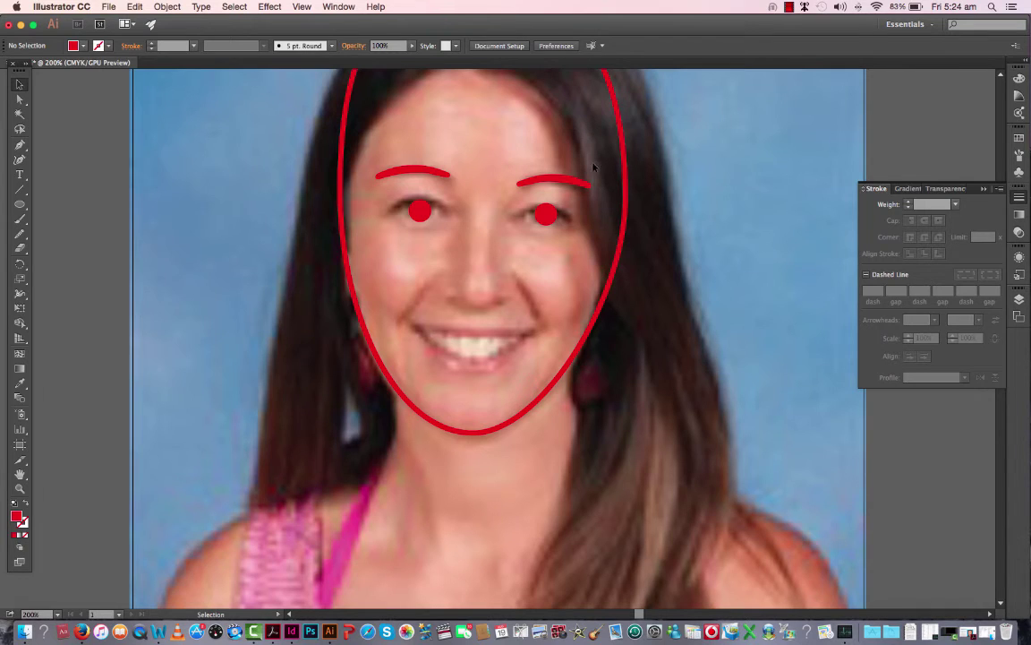
Step: Draw a filled nostril about 4.5 mm wide and 2.7 mm high under the nose's right side with the Pen tool, and deselect it
scroll(592, 167, up, 2)
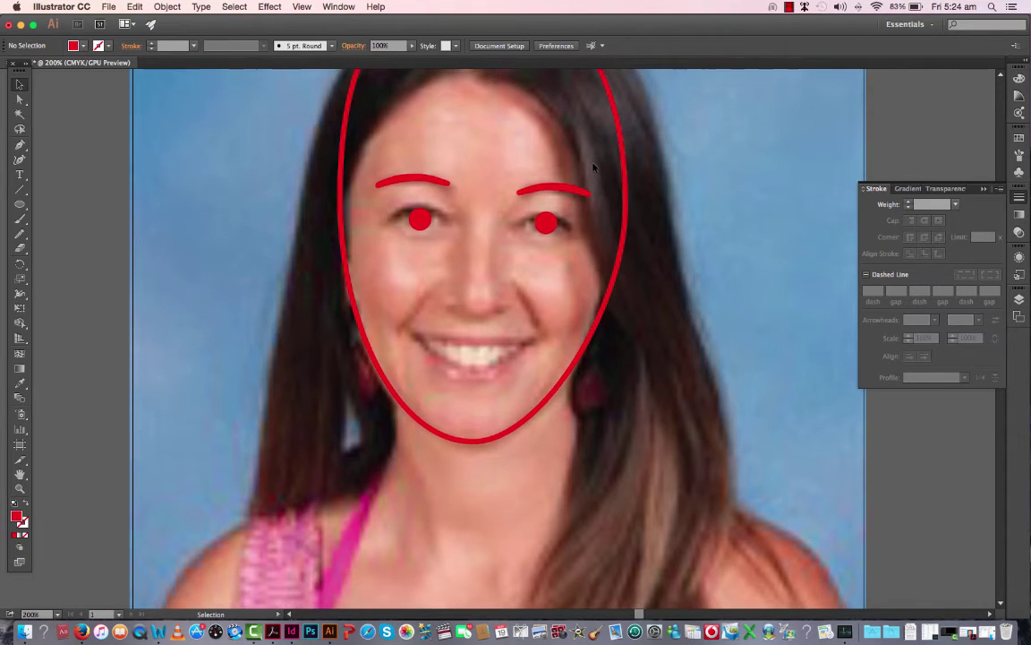
scroll(593, 166, up, 5)
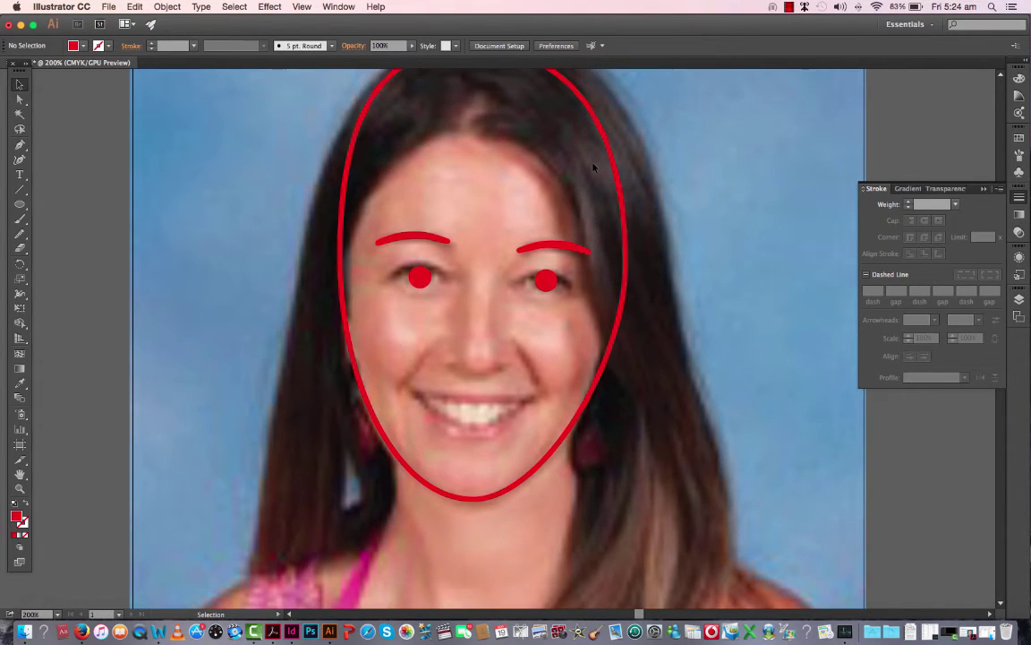
scroll(593, 167, down, 1)
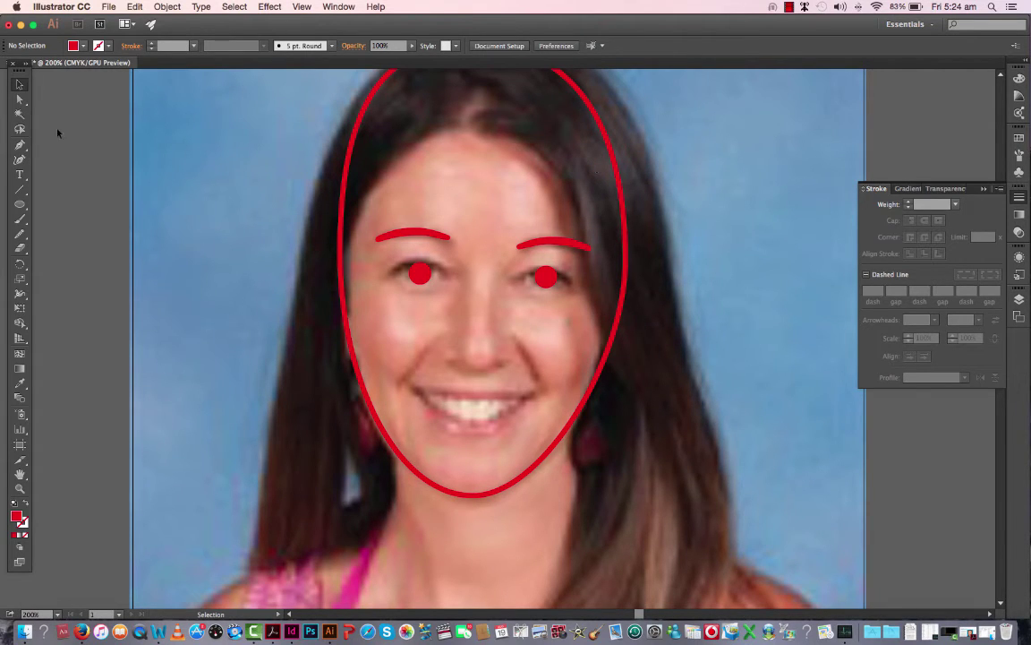
click(20, 144)
scroll(444, 366, up, 2)
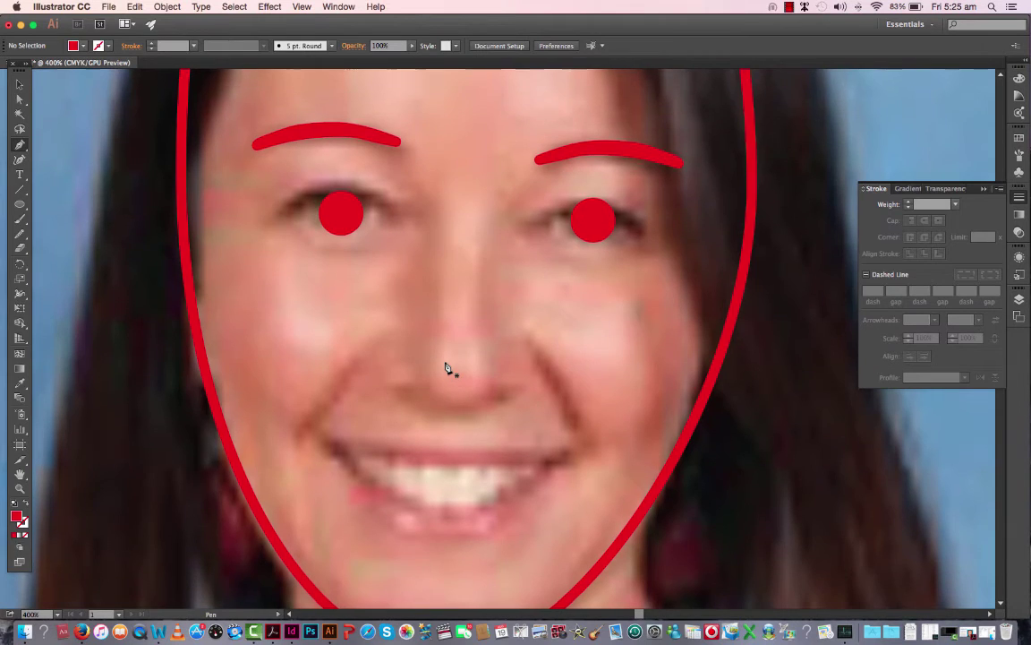
scroll(445, 366, down, 3)
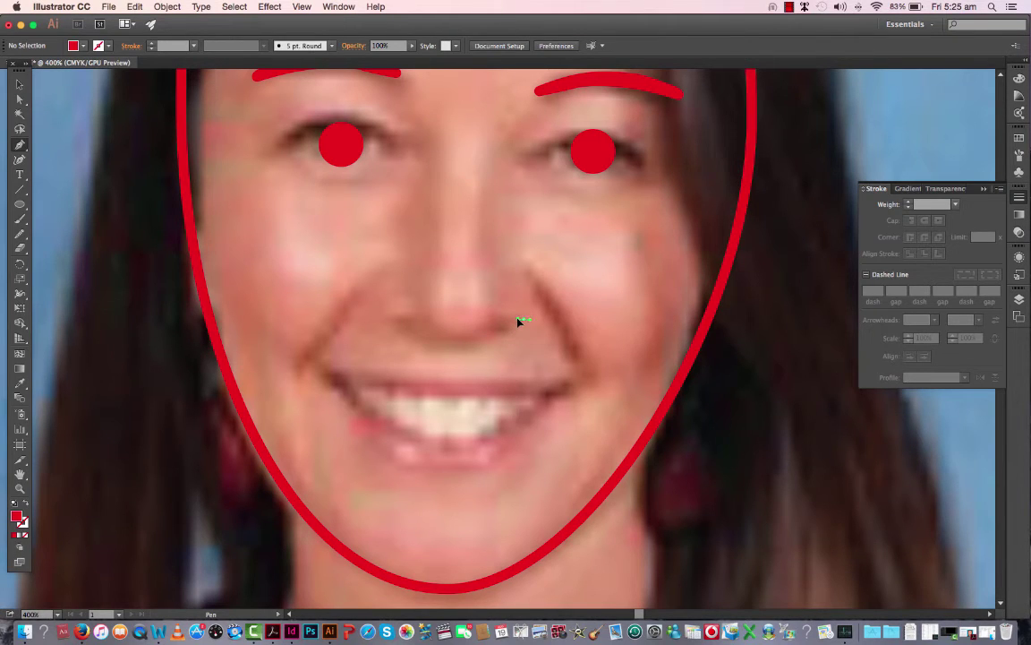
mouse_move(518, 321)
mouse_down()
mouse_move(492, 332)
mouse_move(505, 339)
mouse_move(525, 320)
mouse_move(527, 329)
mouse_up()
click(20, 83)
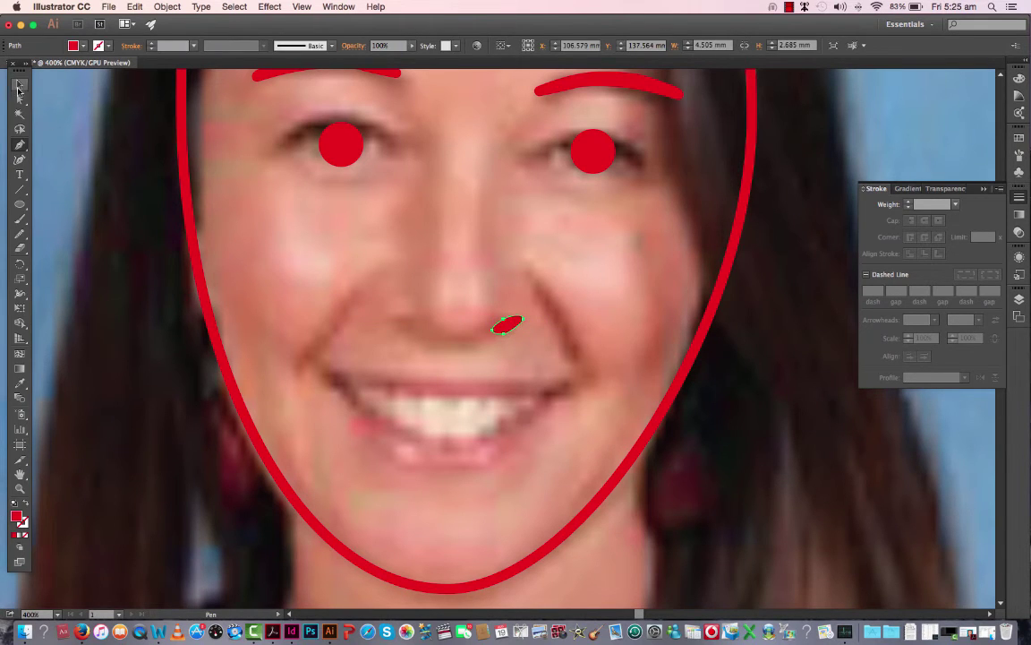
click(498, 232)
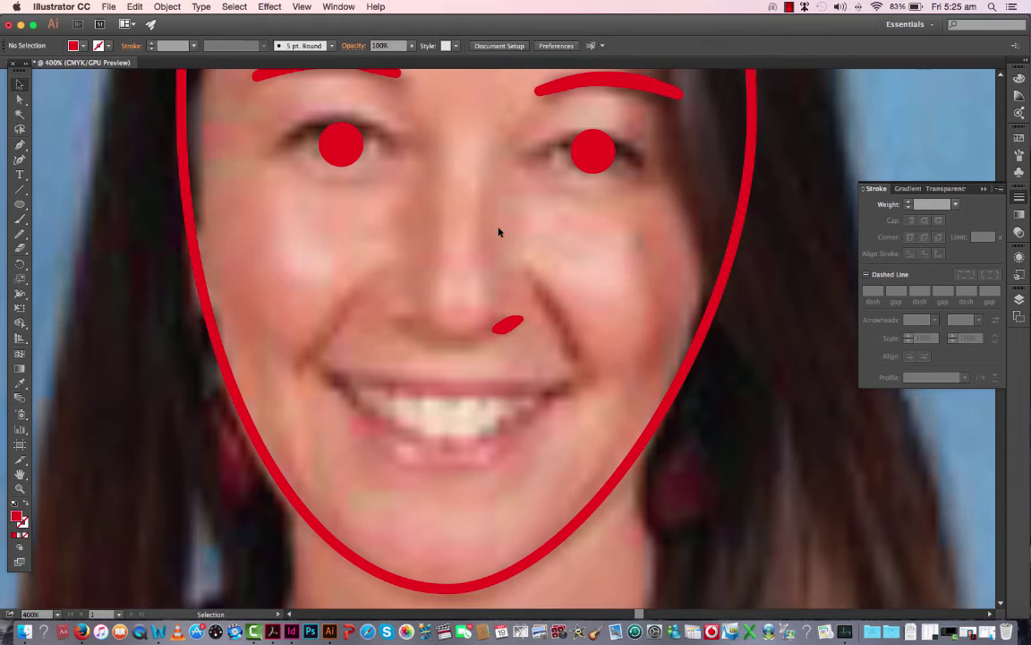
Step: Remove the surplus anchor point at the right nostril's outer tip with the Delete Anchor Point Tool
click(509, 323)
key(super+equal)
key(super+equal)
key(super+equal)
click(19, 99)
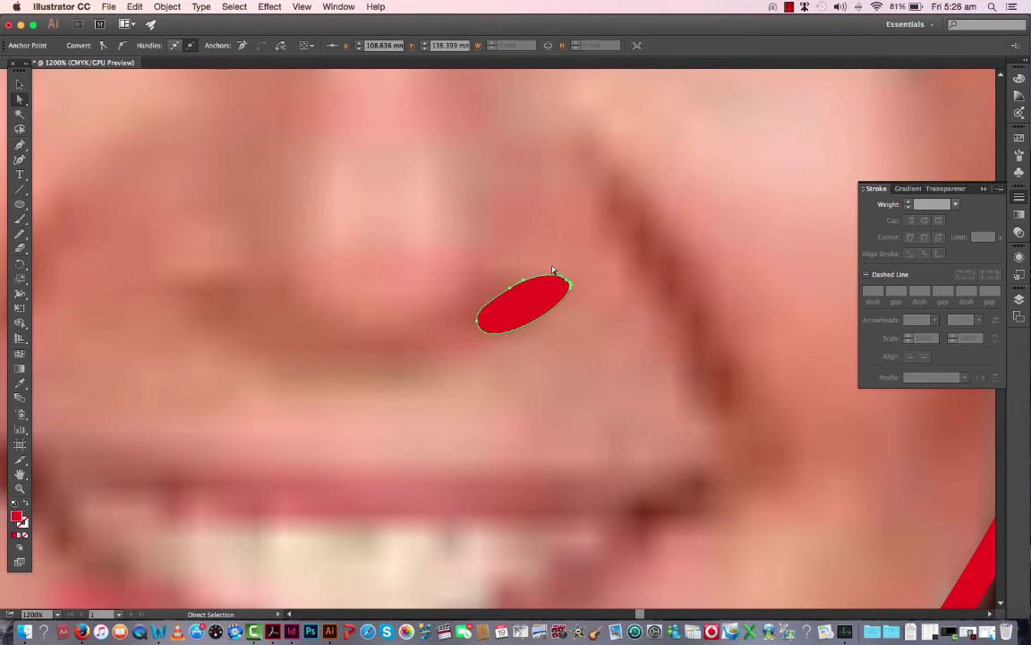
click(568, 283)
drag(19, 145, 87, 175)
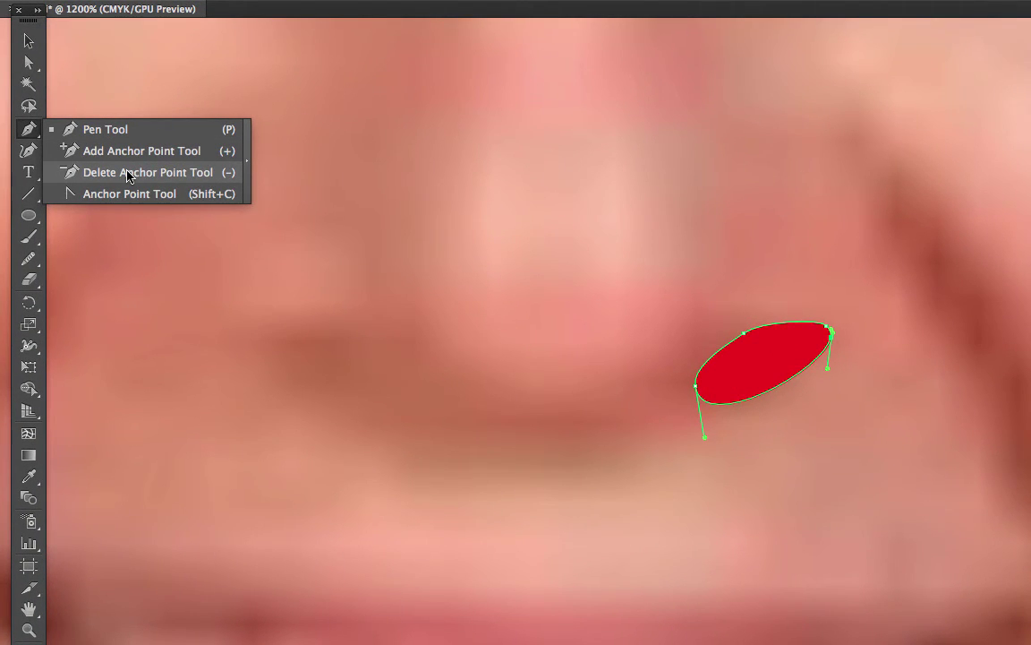
drag(128, 175, 128, 176)
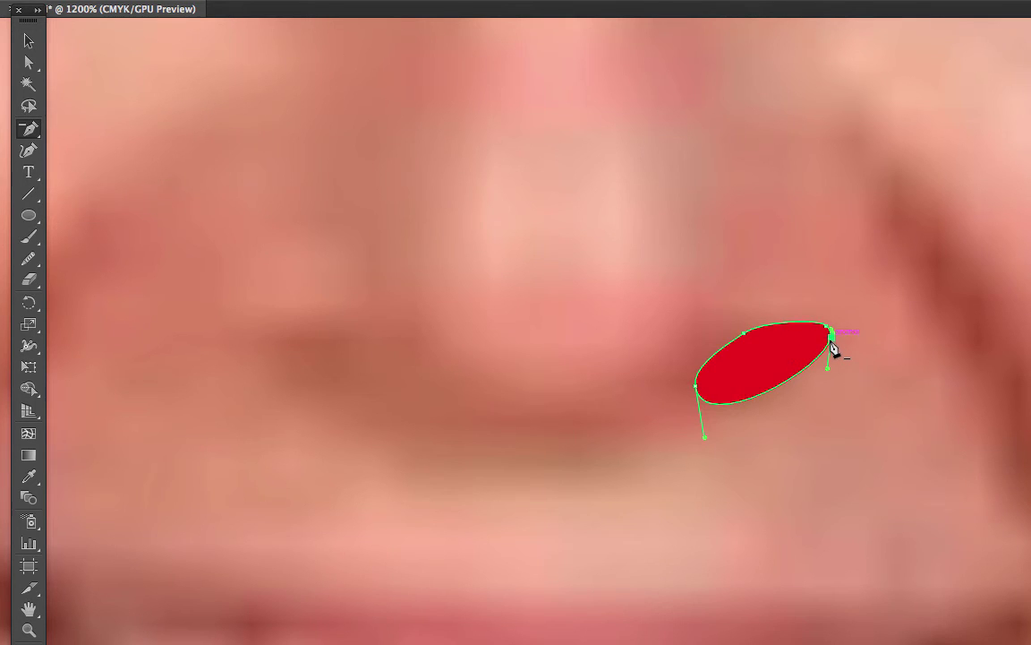
click(831, 338)
Step: Lengthen the curve handle at the nostril's outer tip to round its lower edge, and deselect the shape
click(29, 62)
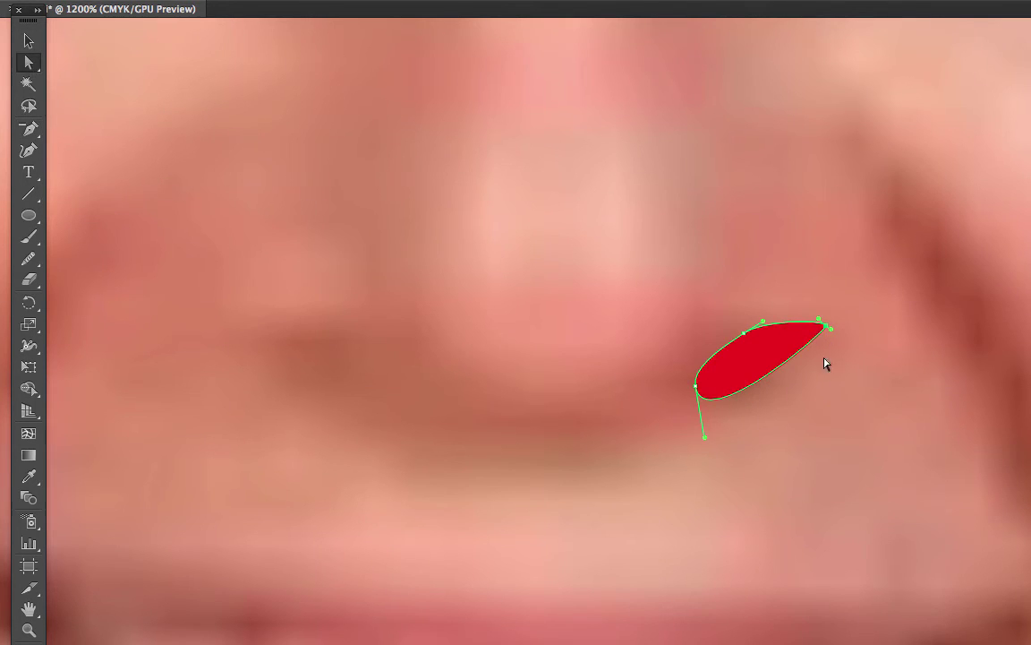
drag(831, 329, 837, 356)
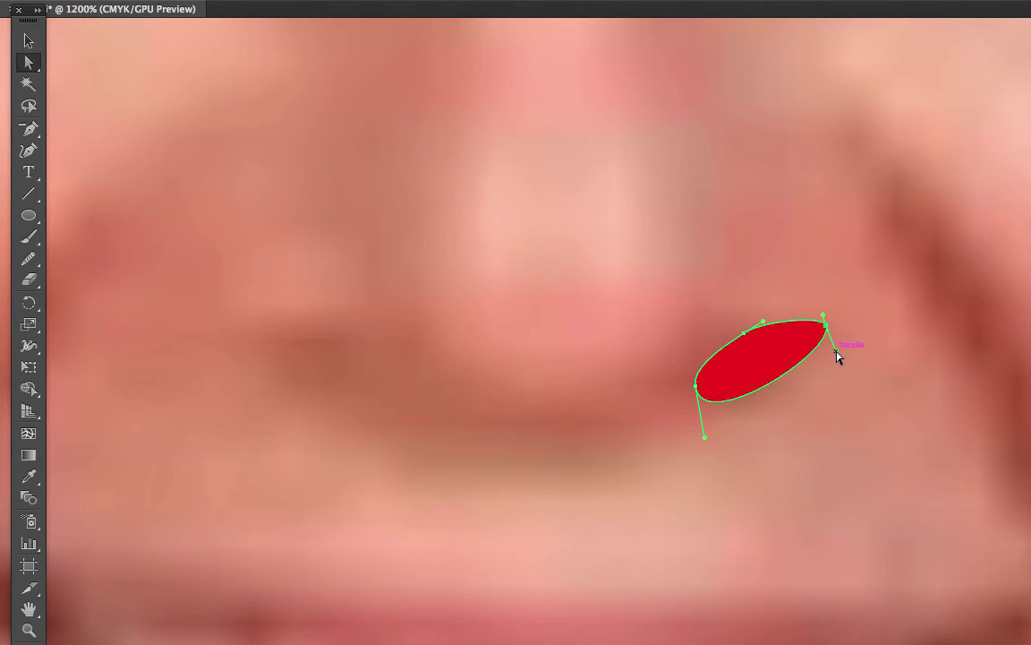
click(28, 40)
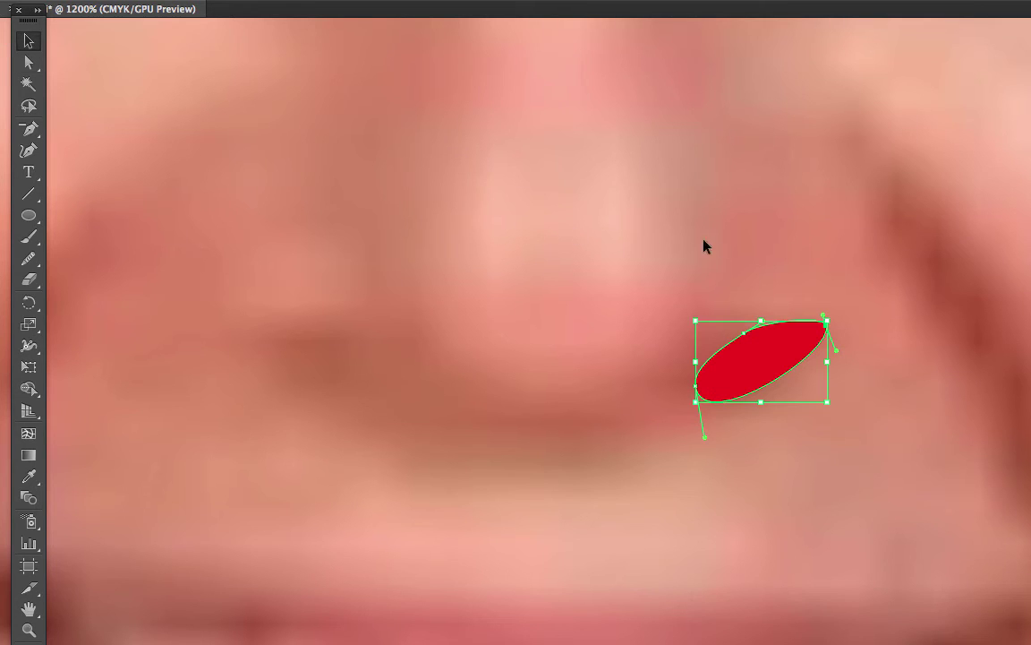
click(727, 237)
Step: Duplicate the nostril to the nose's left side and reflect the copy across the vertical axis
key(ctrl+minus)
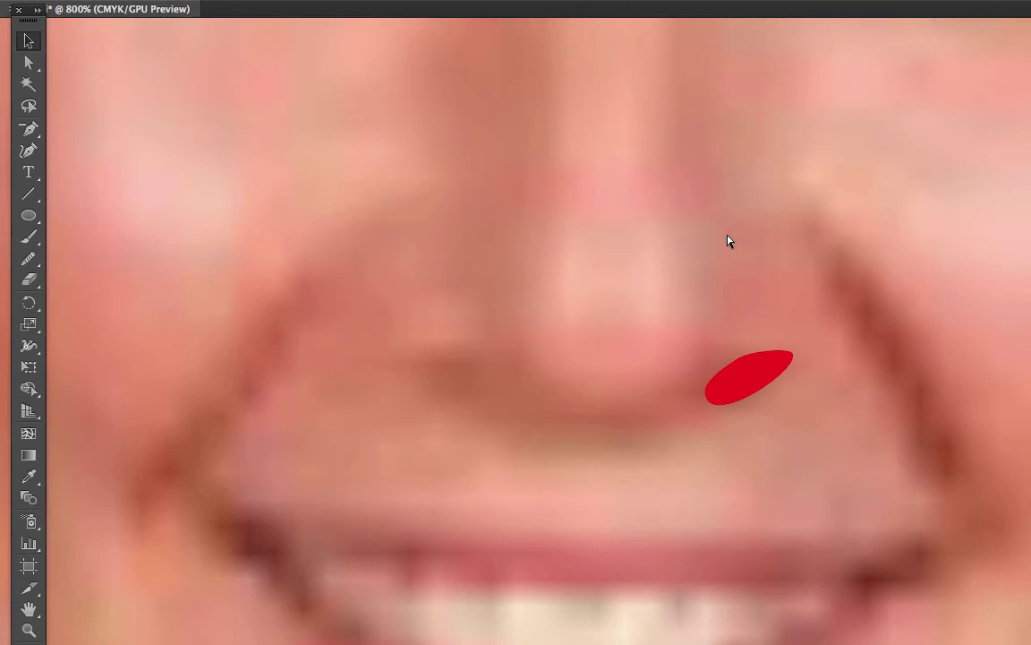
key(ctrl+minus)
key(ctrl+minus)
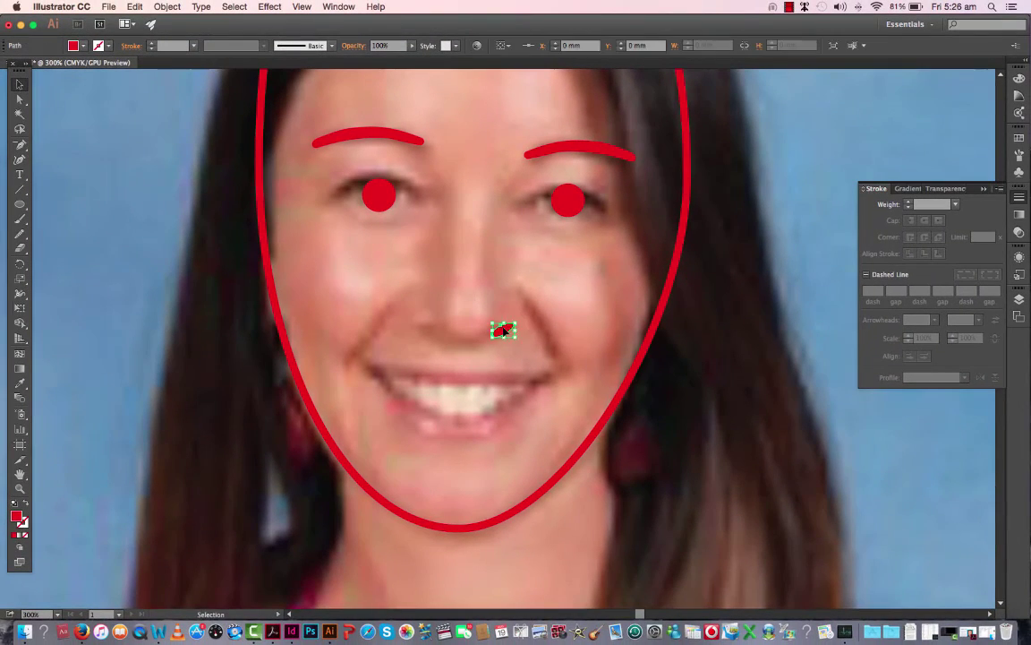
drag(504, 332, 430, 331)
right_click(428, 330)
click(576, 451)
key(Return)
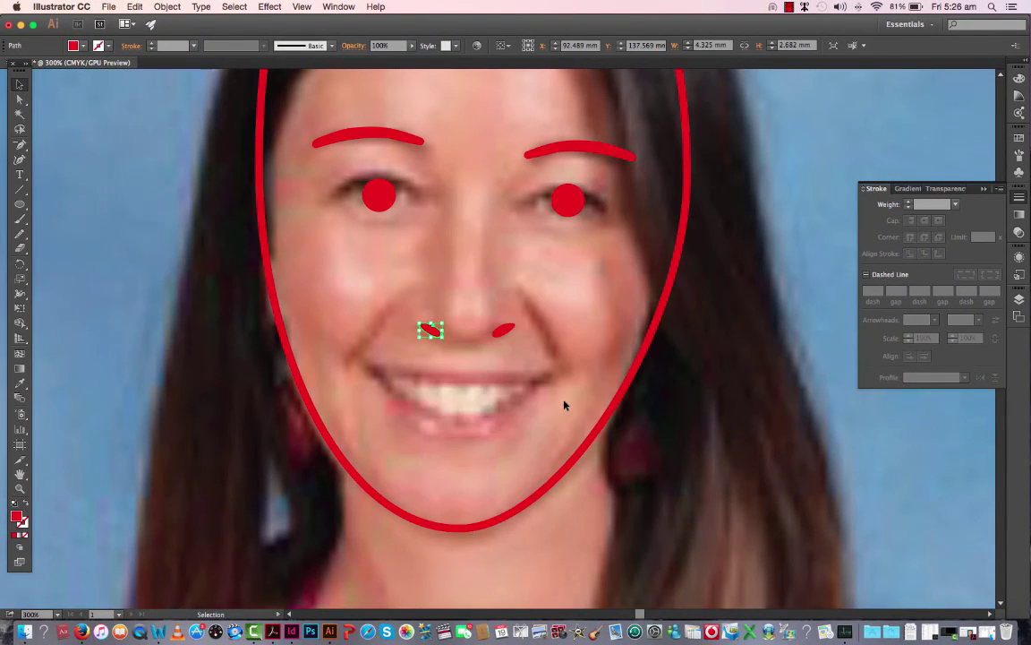
Step: Adjust the right nostril slightly at its upper outer corner and deselect it
click(476, 355)
click(503, 331)
drag(520, 321, 522, 319)
click(470, 357)
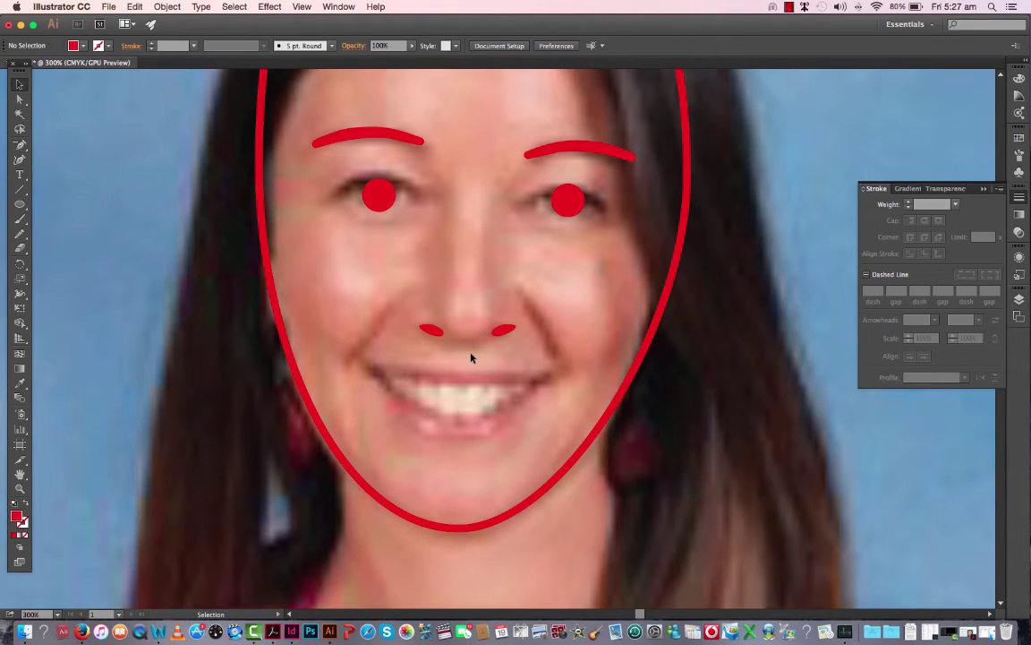
Step: Draw a gently curved mouth path about 26 mm wide between the mouth corners, along the upper lip, with the Pen tool
key(p)
drag(391, 376, 403, 379)
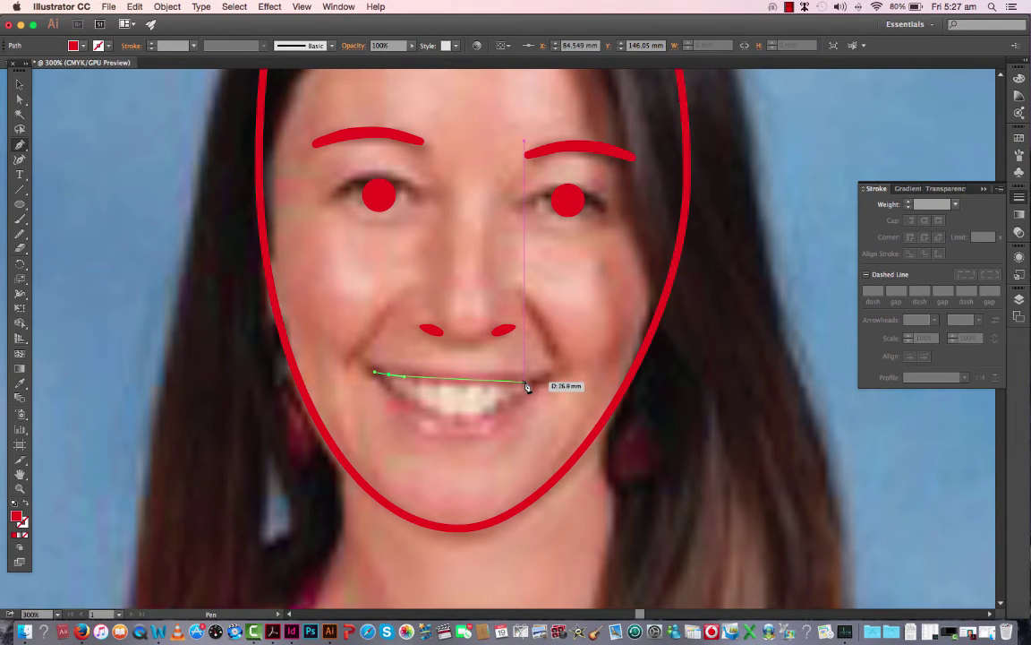
drag(526, 386, 556, 379)
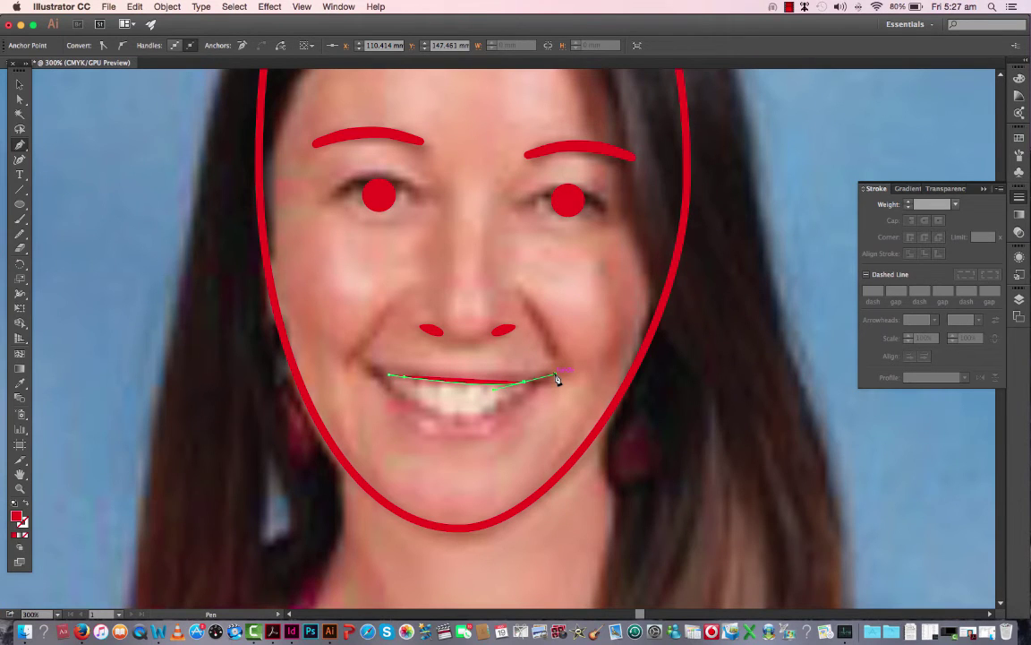
key(v)
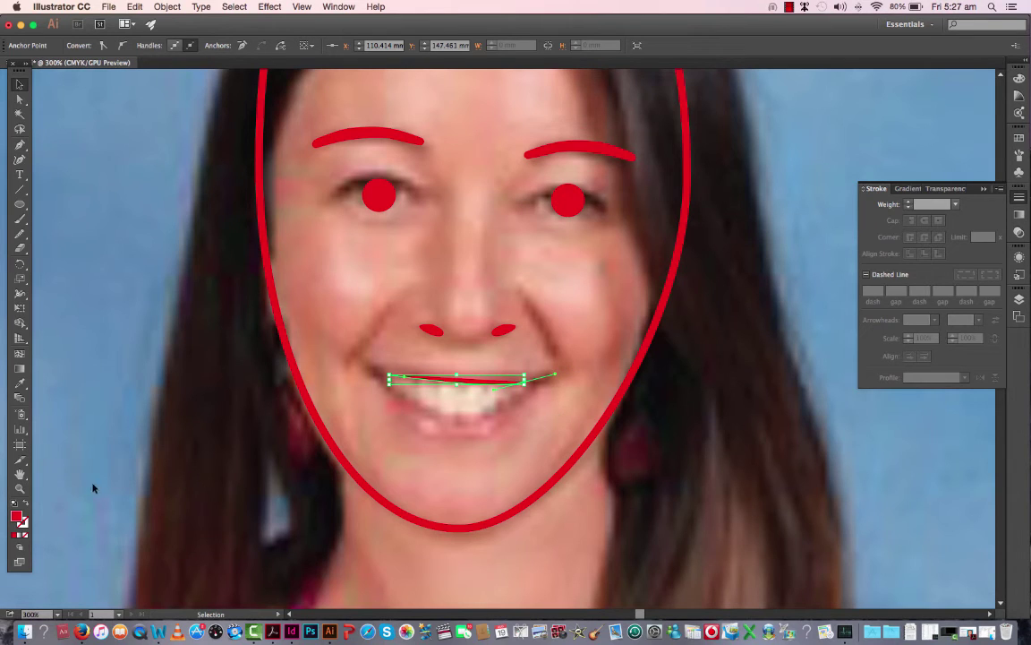
Step: Swap the mouth path's fill and stroke to give it a red stroke with no fill, and deselect it
click(25, 505)
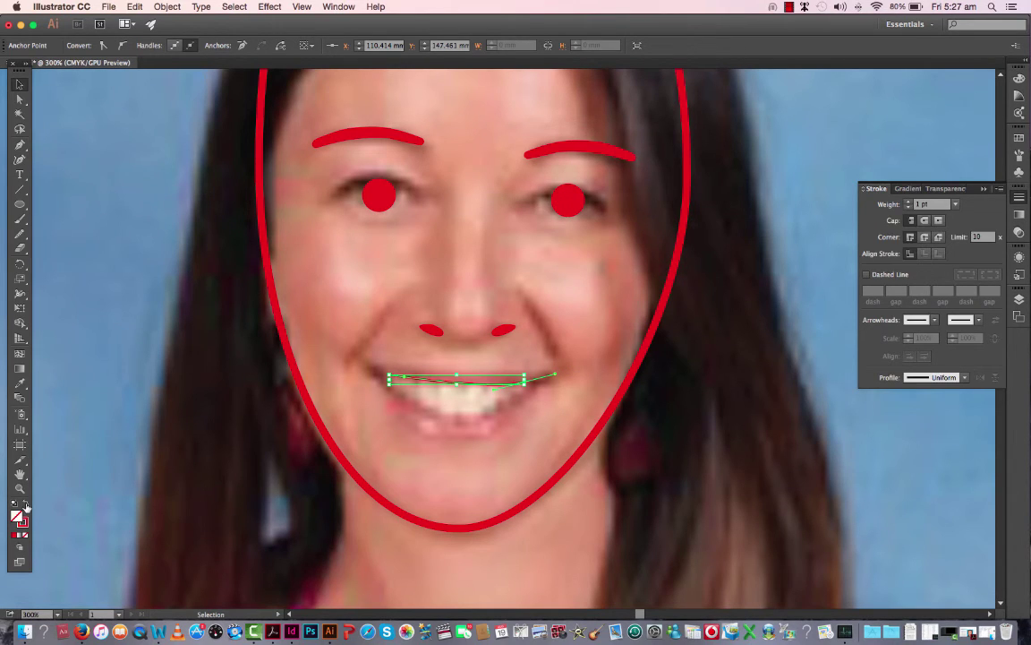
key(v)
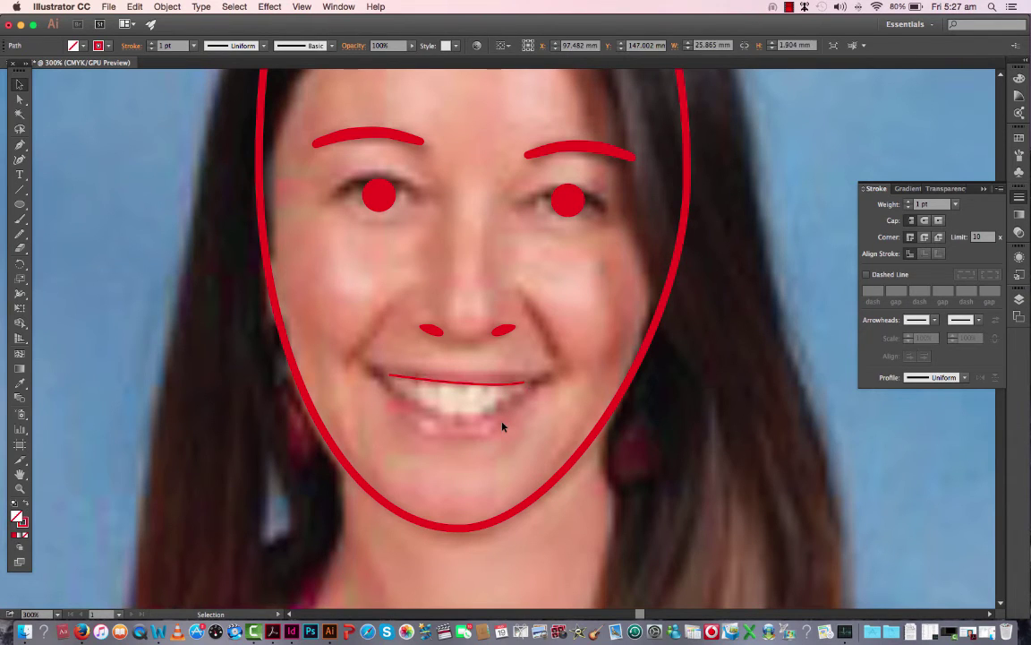
click(503, 427)
key(super+equal)
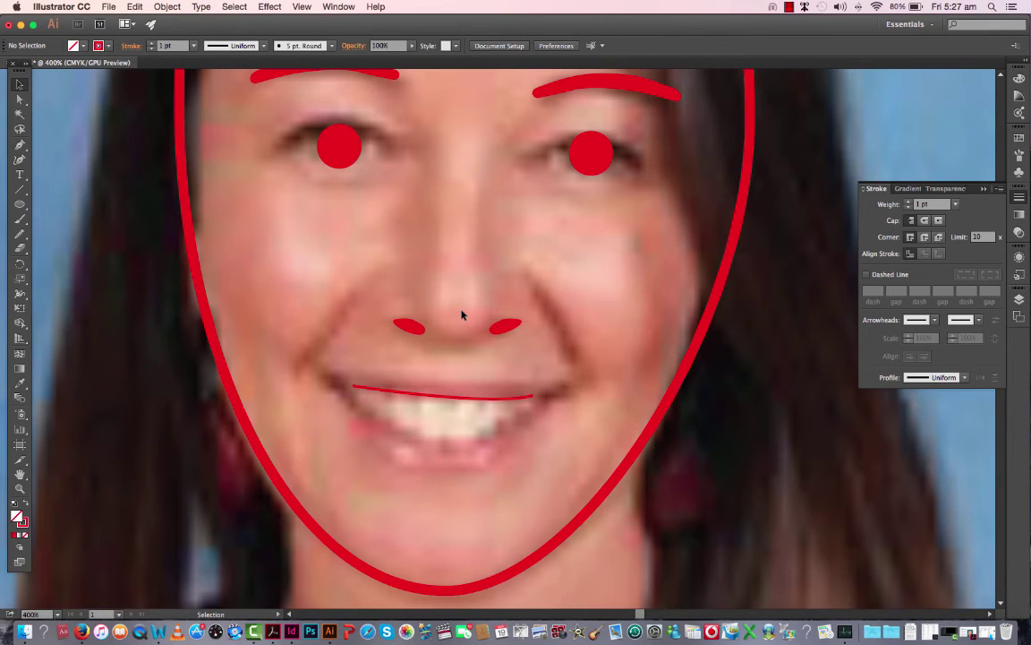
Step: Move both end anchor points of the mouth path slightly outward toward the mouth corners
click(534, 402)
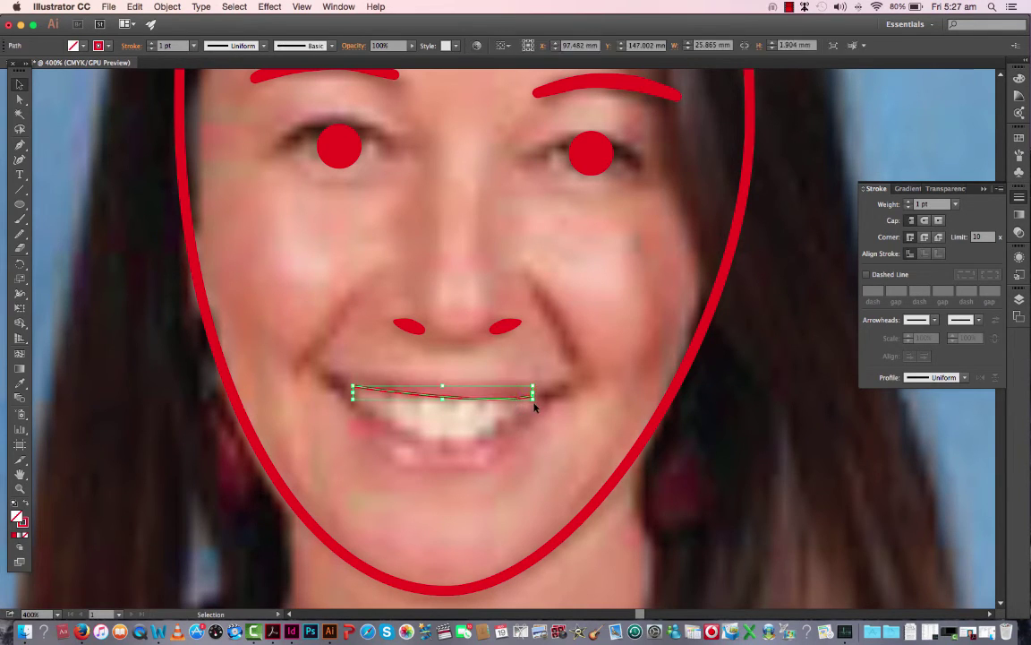
click(20, 98)
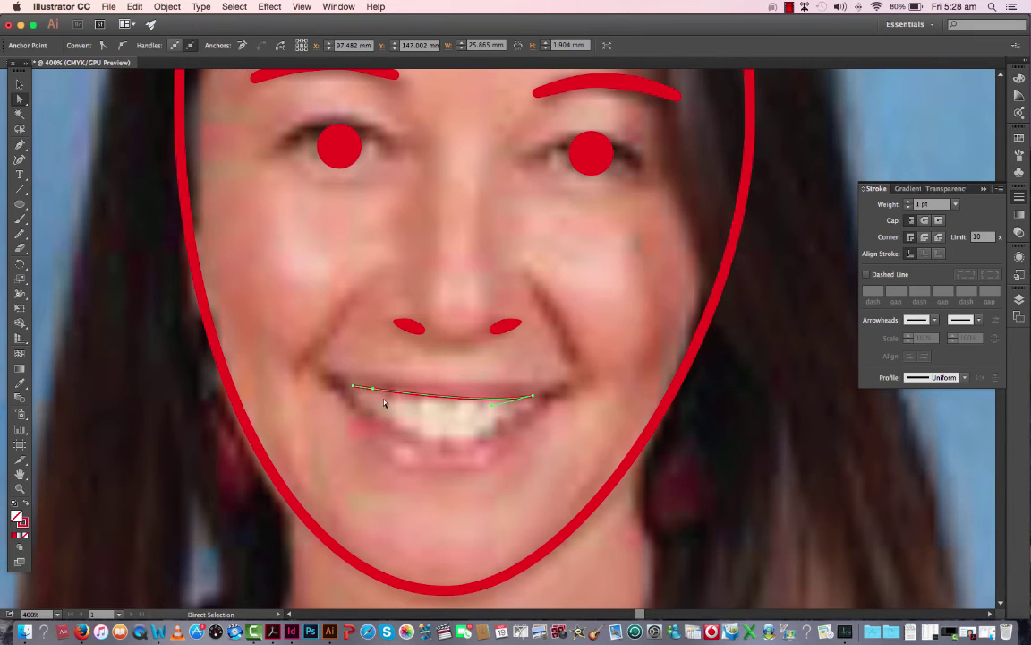
click(352, 386)
drag(354, 385, 347, 385)
mouse_move(535, 394)
mouse_down()
mouse_move(561, 398)
mouse_move(545, 393)
mouse_up()
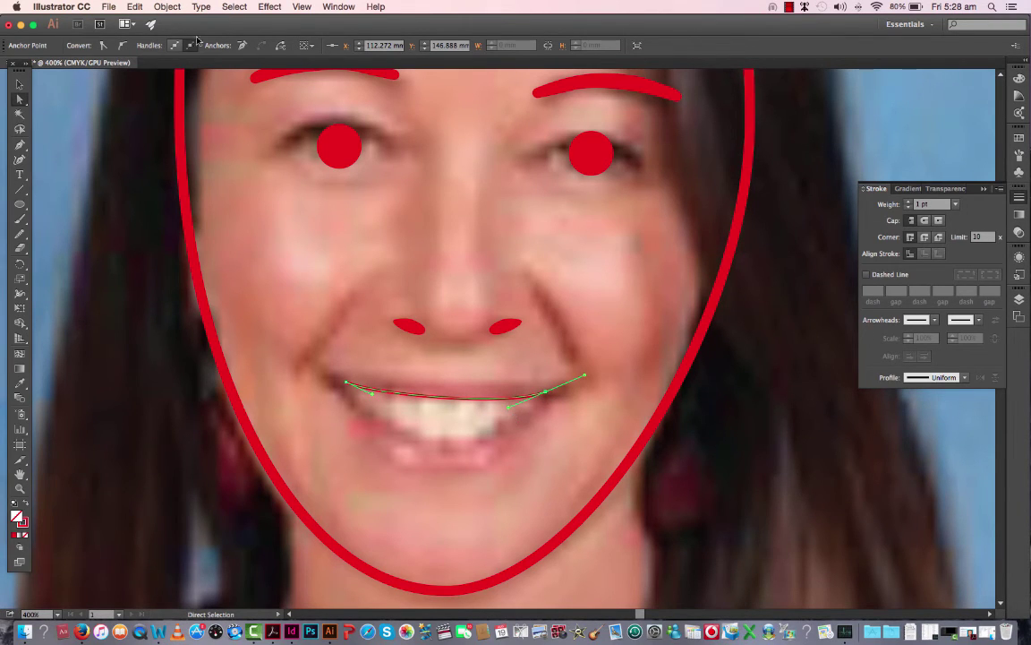
Step: Give the mouth line a 3 pt stroke with round caps and joins, and thicken its middle with the Width tool
click(908, 202)
click(907, 202)
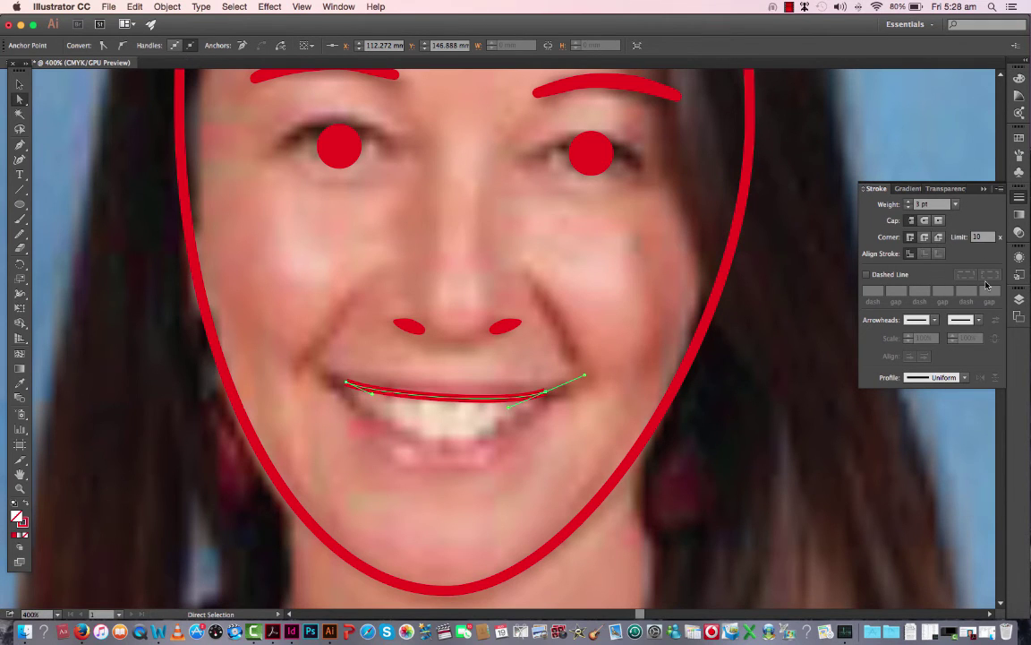
click(20, 293)
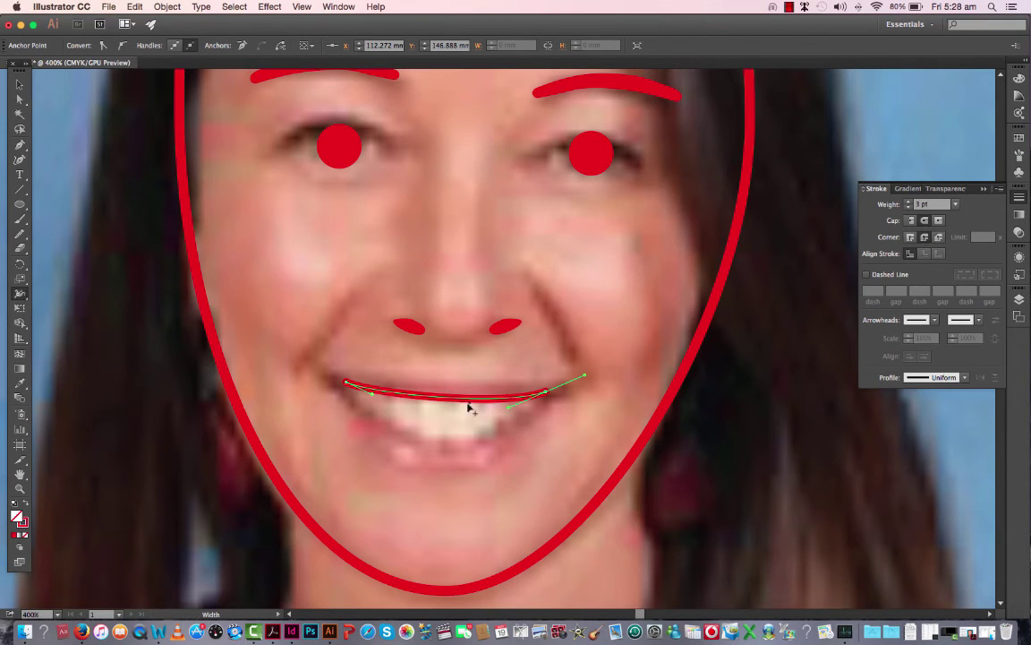
drag(469, 408, 458, 387)
Step: Expand the mouth stroke into a filled shape and even out its edges with the Smooth tool
click(168, 6)
click(204, 142)
click(20, 234)
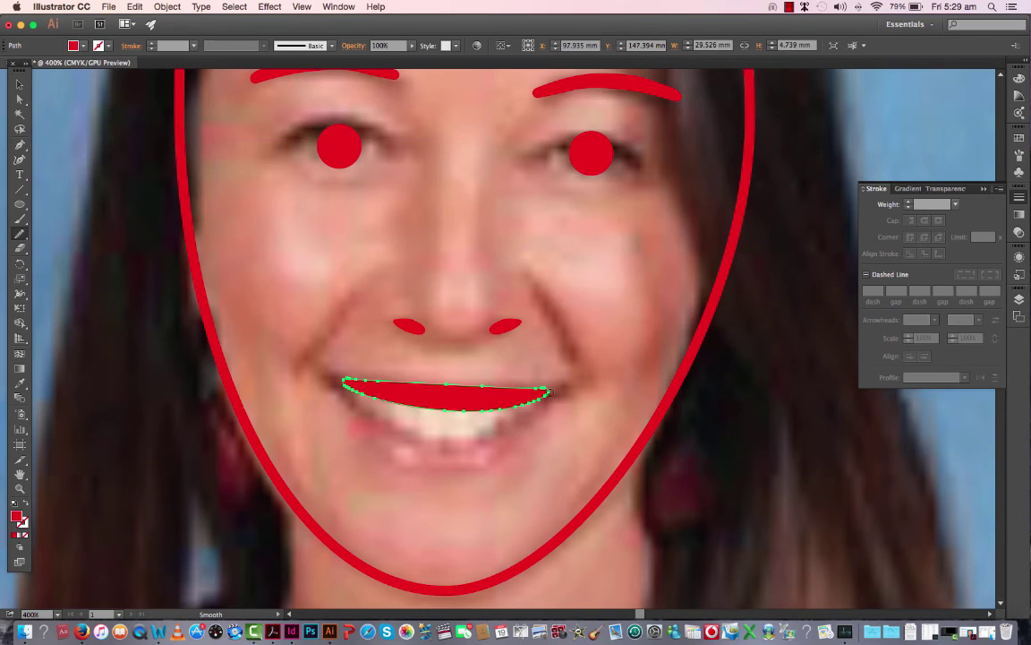
drag(547, 393, 487, 411)
mouse_move(354, 393)
mouse_down()
mouse_move(391, 403)
mouse_move(347, 387)
mouse_move(492, 385)
mouse_up()
Step: Try to pull down the middle of the mouth's top edge with an added anchor point, and undo the move
click(19, 144)
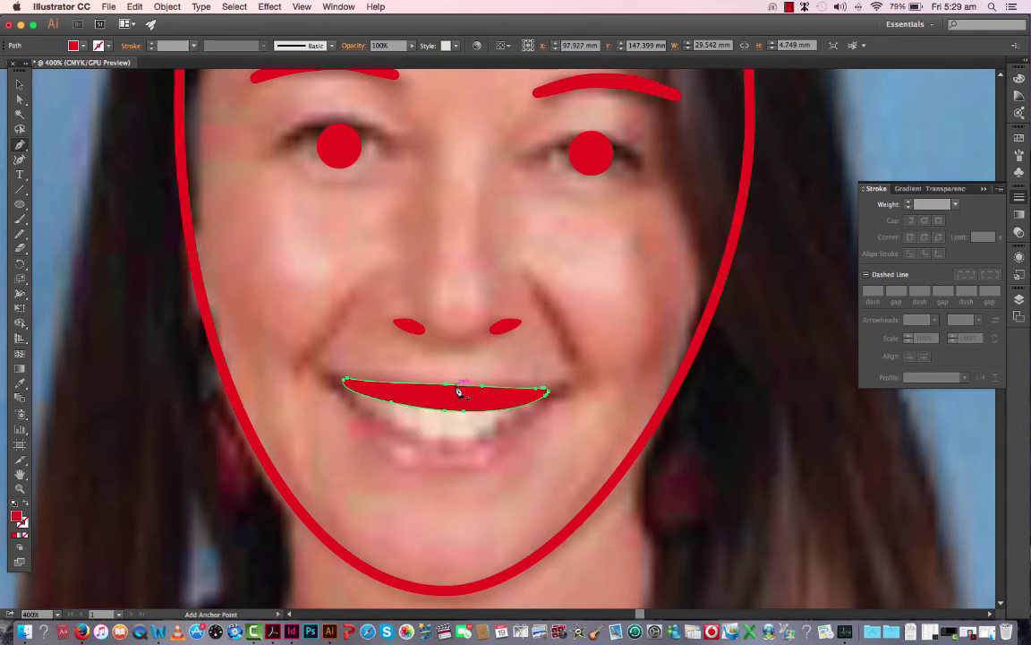
click(20, 99)
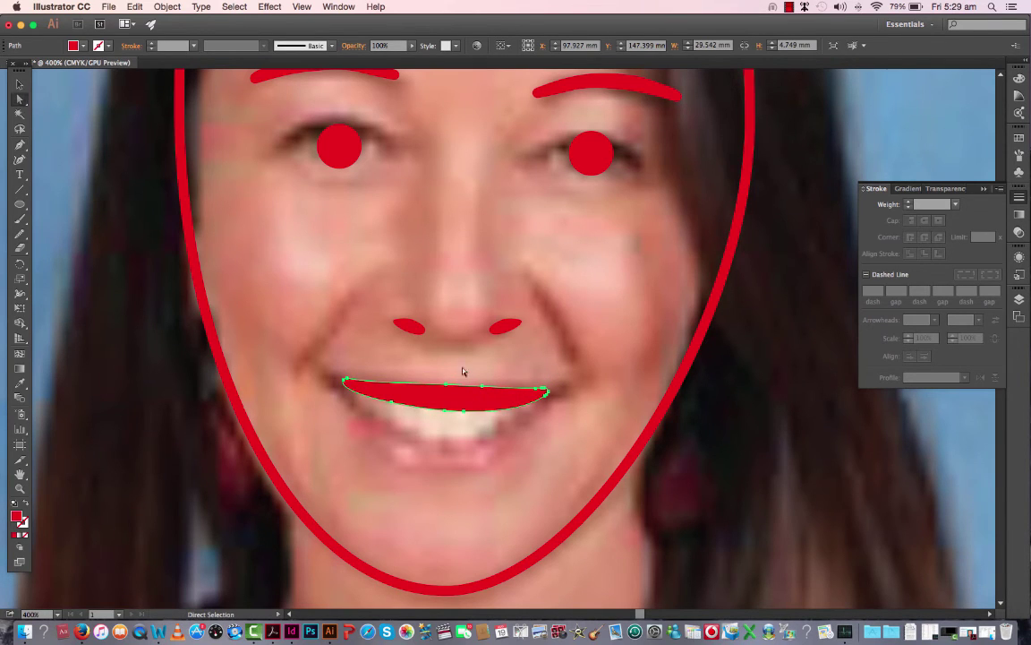
click(447, 386)
mouse_move(450, 391)
mouse_down()
mouse_move(437, 388)
mouse_move(459, 394)
mouse_up()
click(449, 388)
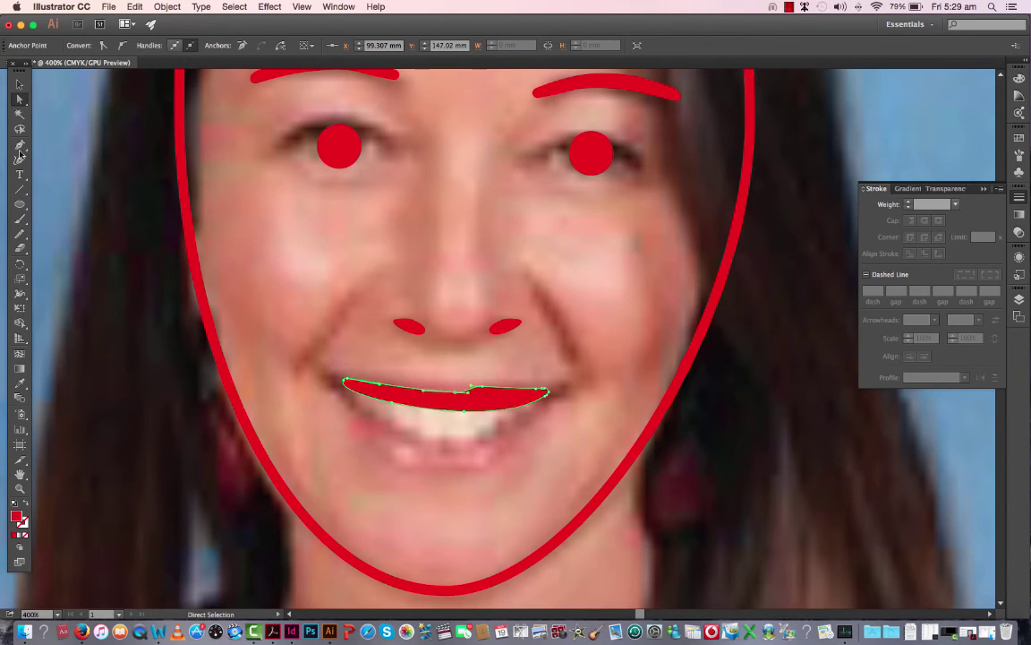
key(super+z)
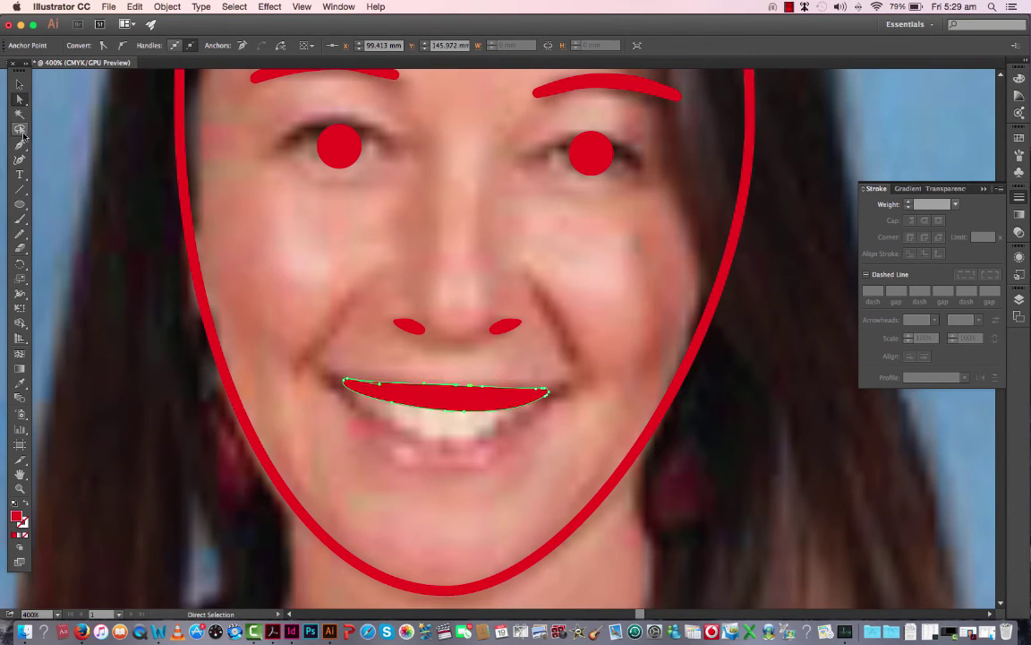
Step: Delete a surplus anchor point from the mouth's top edge and lower the middle of that edge into a gentle curve
key(super+equal)
key(super+equal)
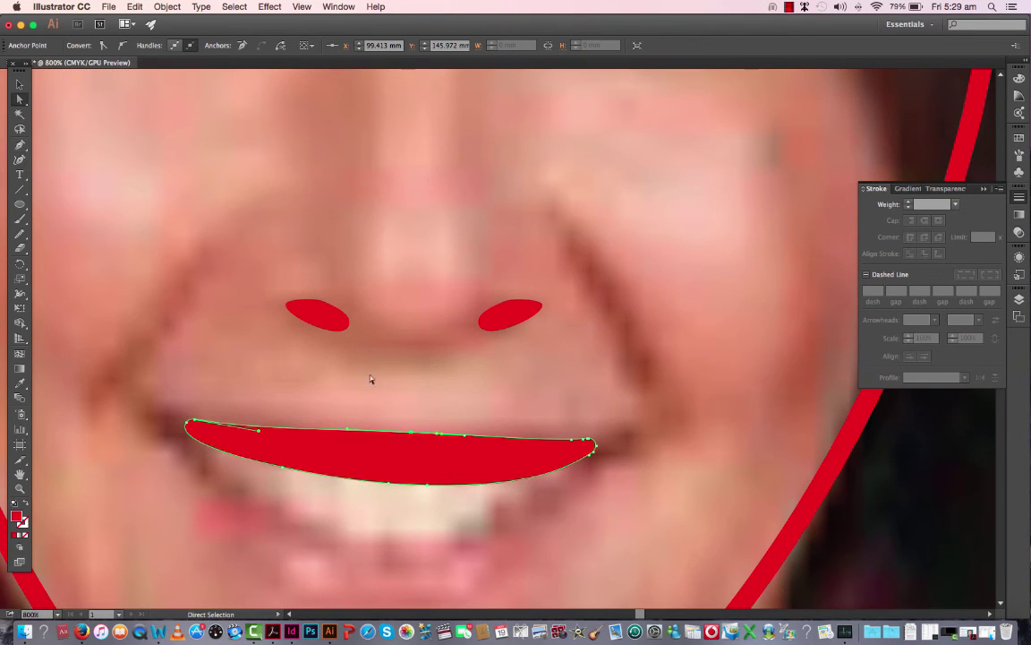
click(22, 144)
click(22, 146)
click(91, 178)
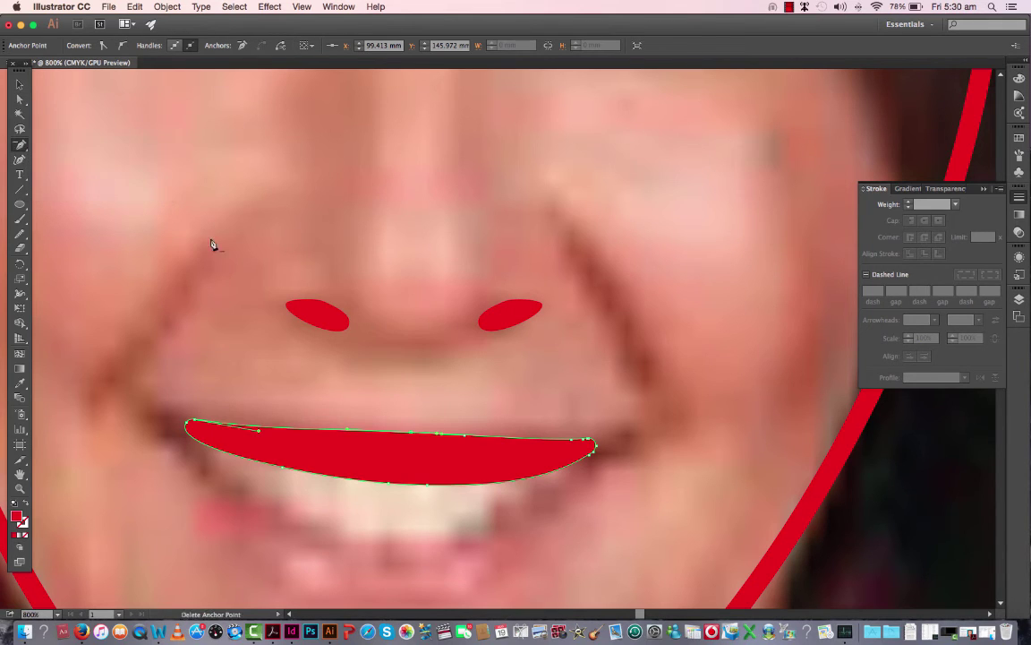
click(466, 438)
key(v)
key(a)
drag(344, 444, 379, 448)
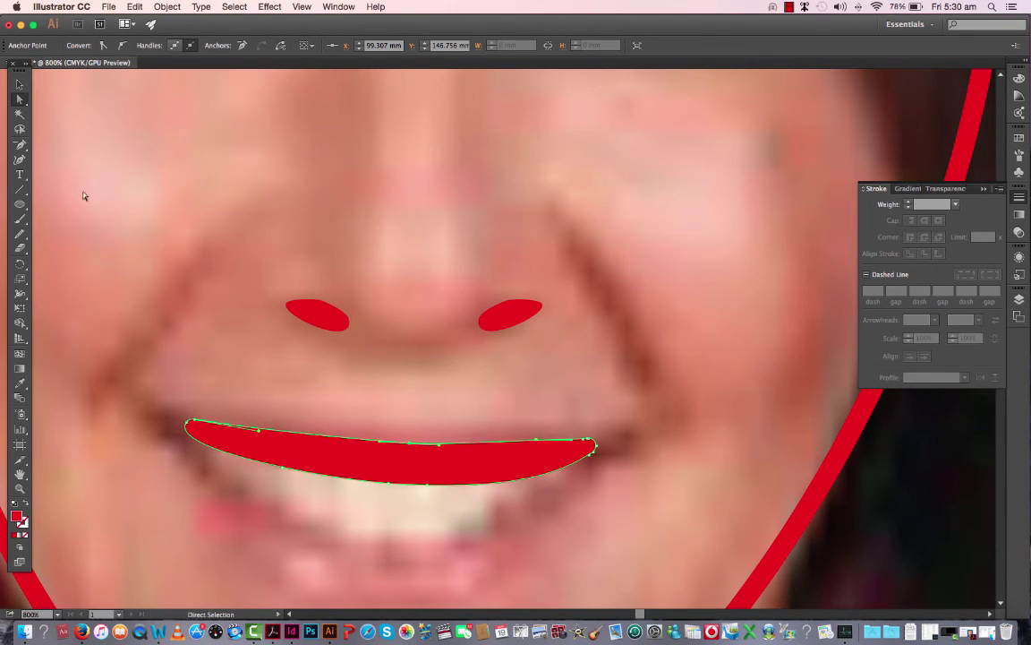
Step: Add anchor points on both sides of the mouth's top centre and pull the centre down into a small dip
click(21, 146)
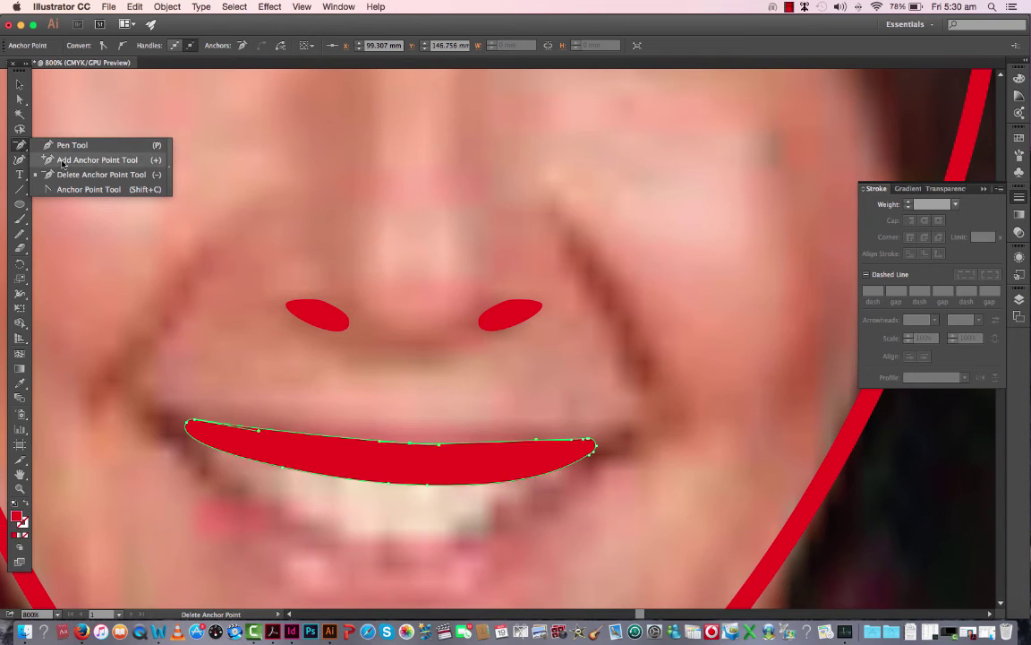
click(63, 163)
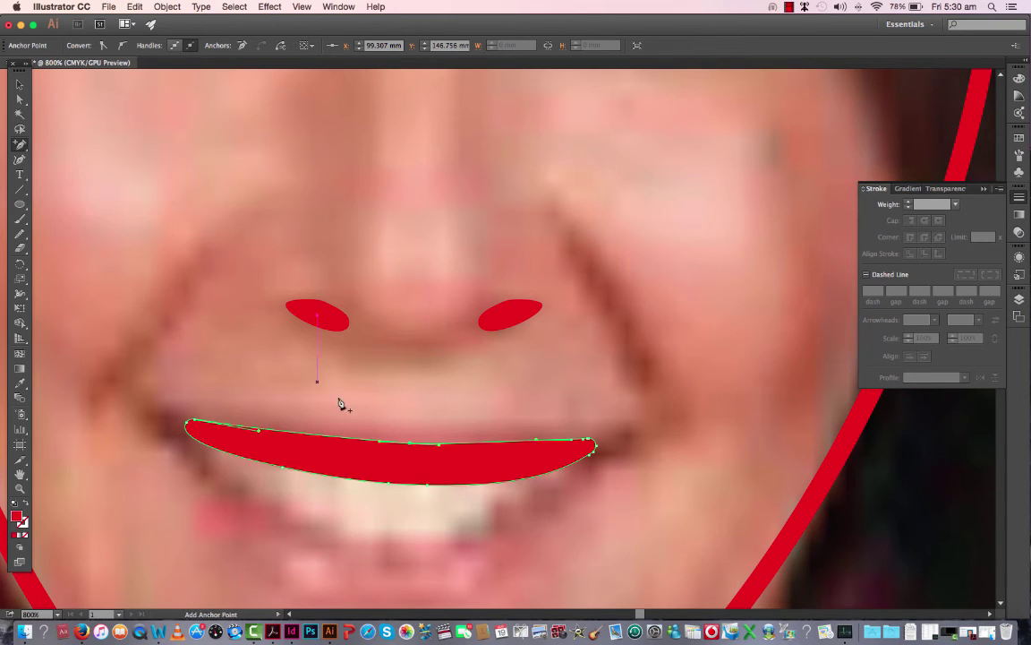
click(359, 444)
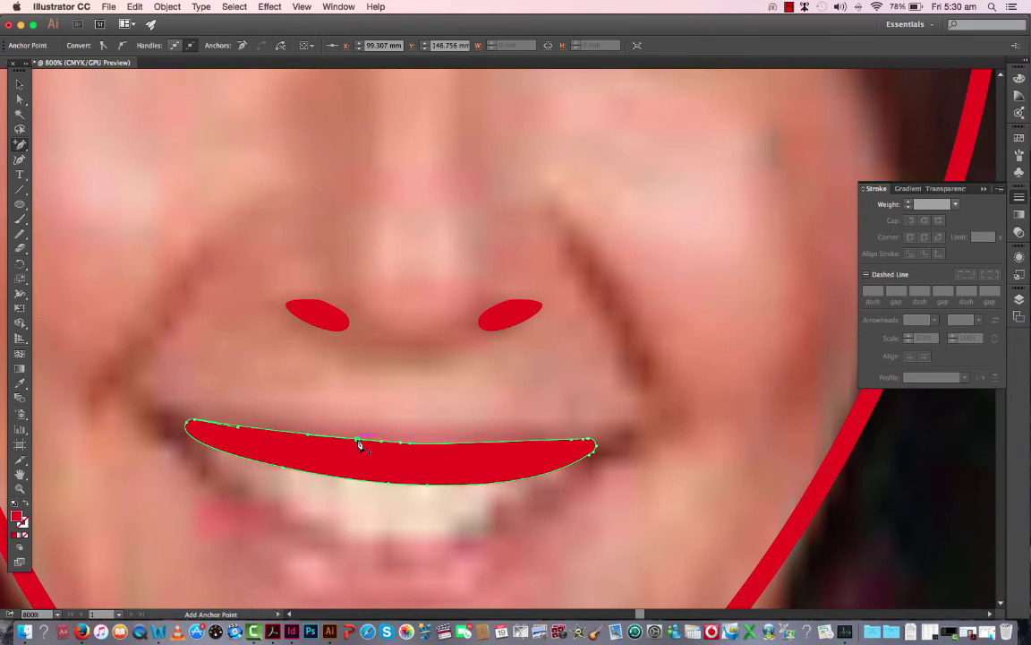
click(454, 446)
click(20, 101)
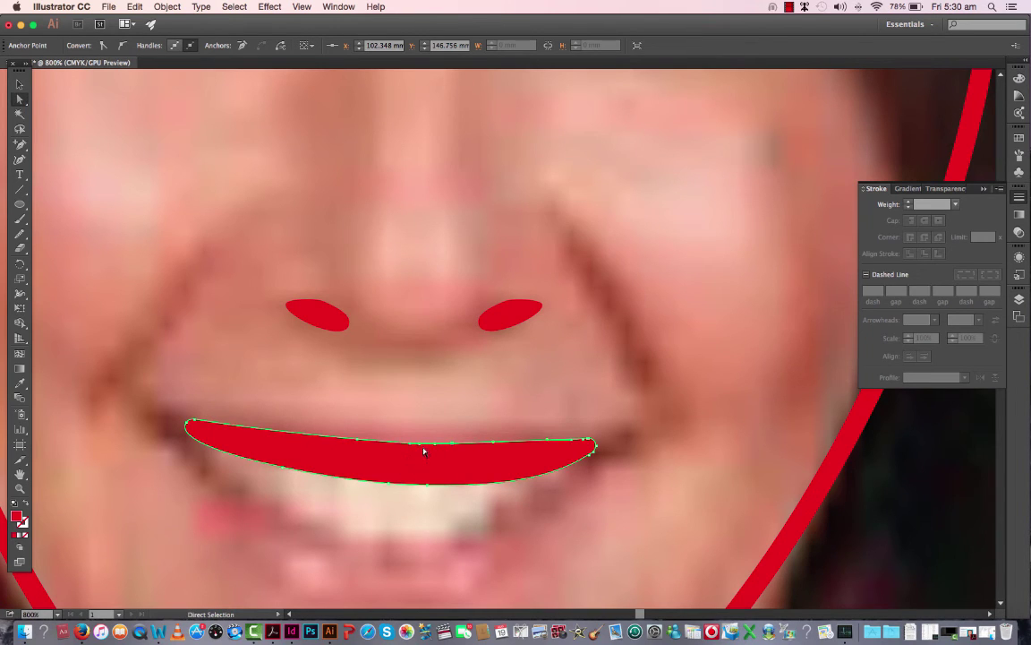
drag(424, 446, 409, 452)
click(465, 475)
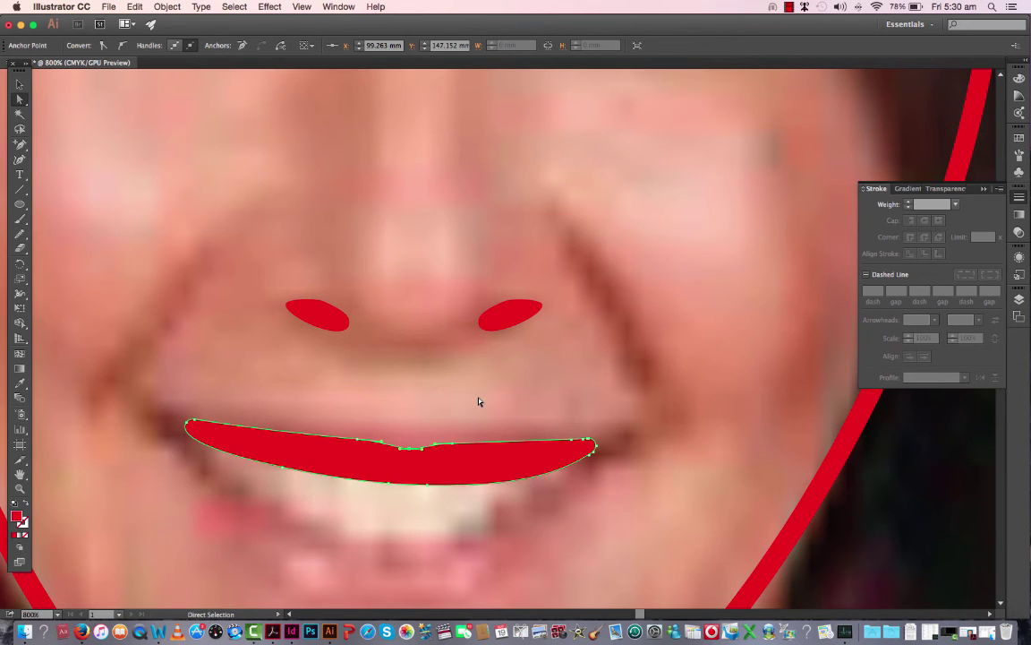
Step: Draw a short curved lower-lip line about 15 mm wide just below the teeth with the Pen tool
key(v)
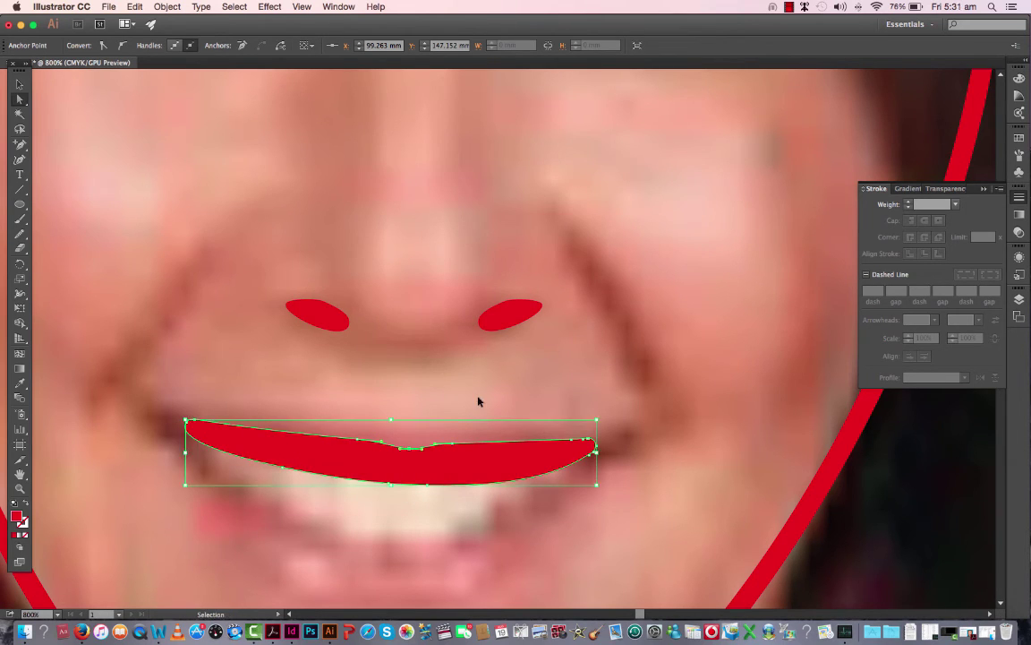
key(super+minus)
key(super+minus)
key(super+minus)
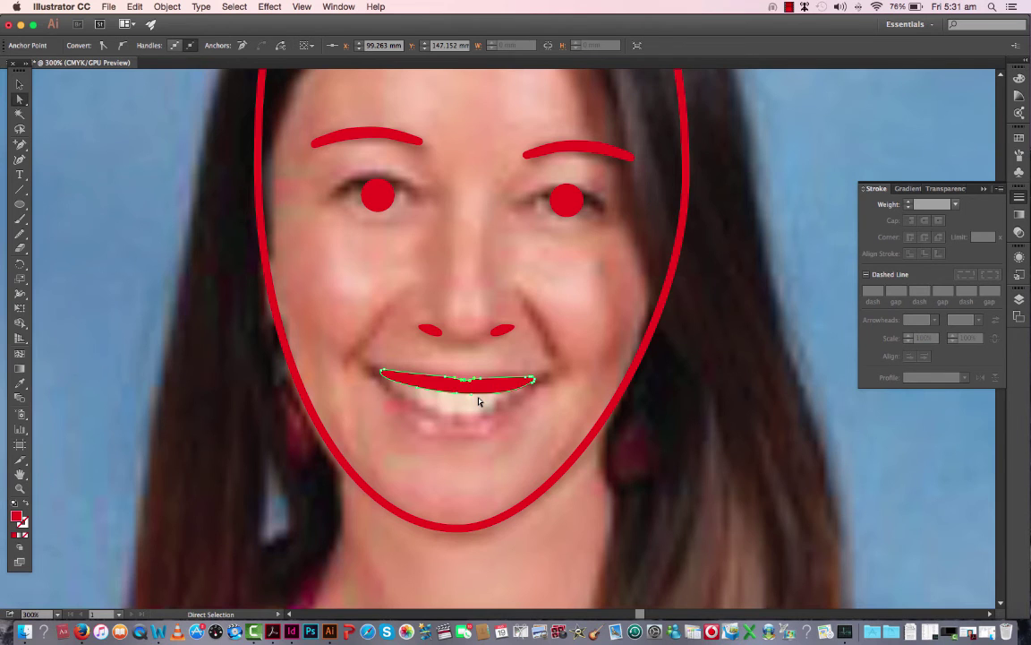
scroll(479, 401, up, 5)
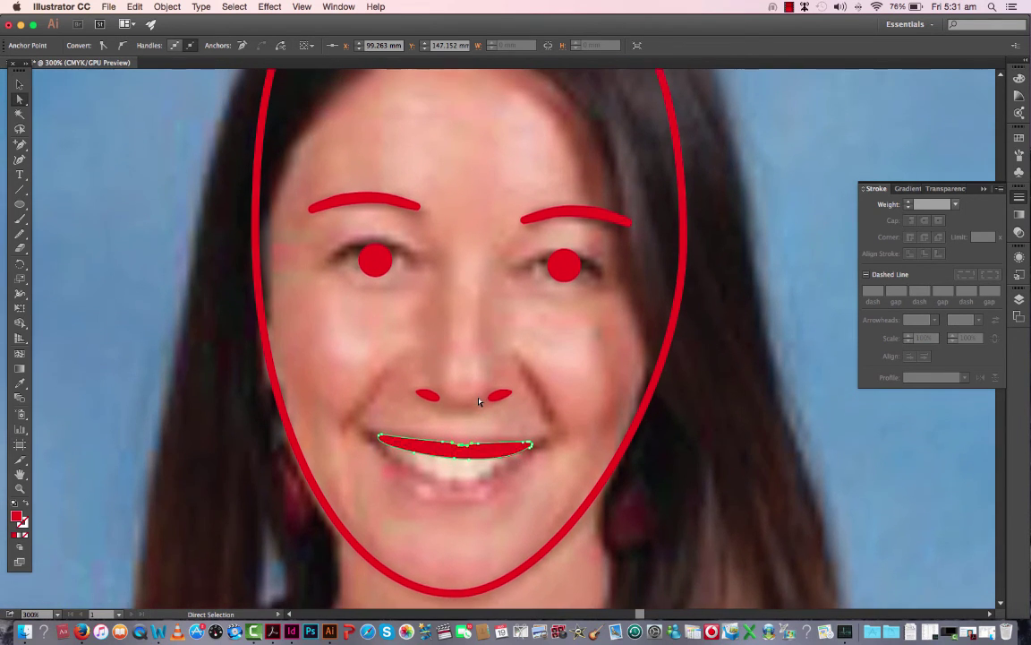
scroll(478, 402, up, 1)
scroll(479, 402, up, 1)
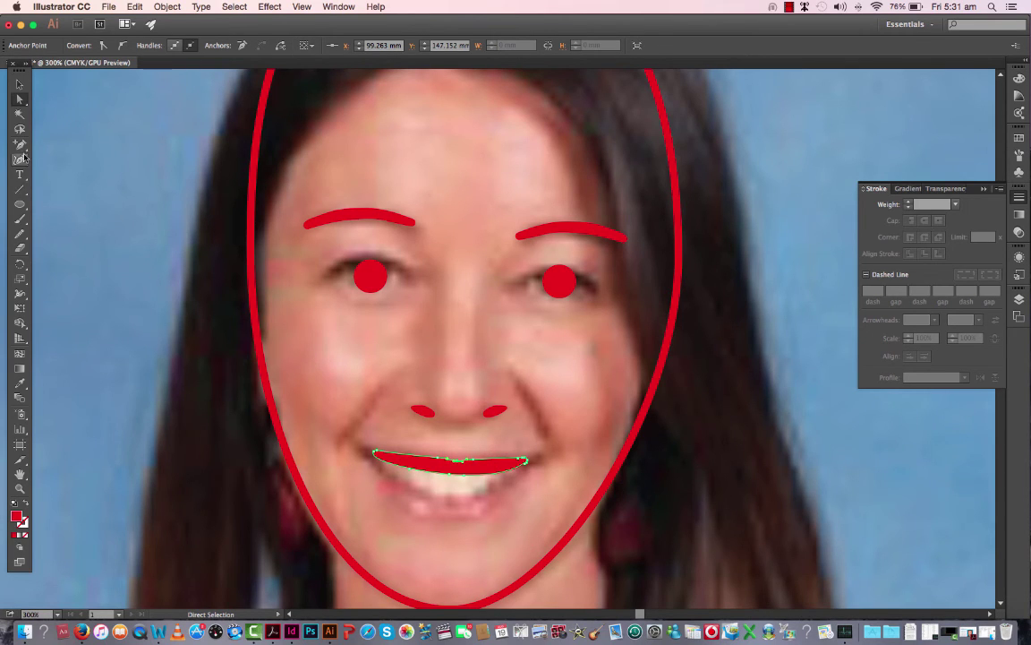
drag(22, 149, 53, 143)
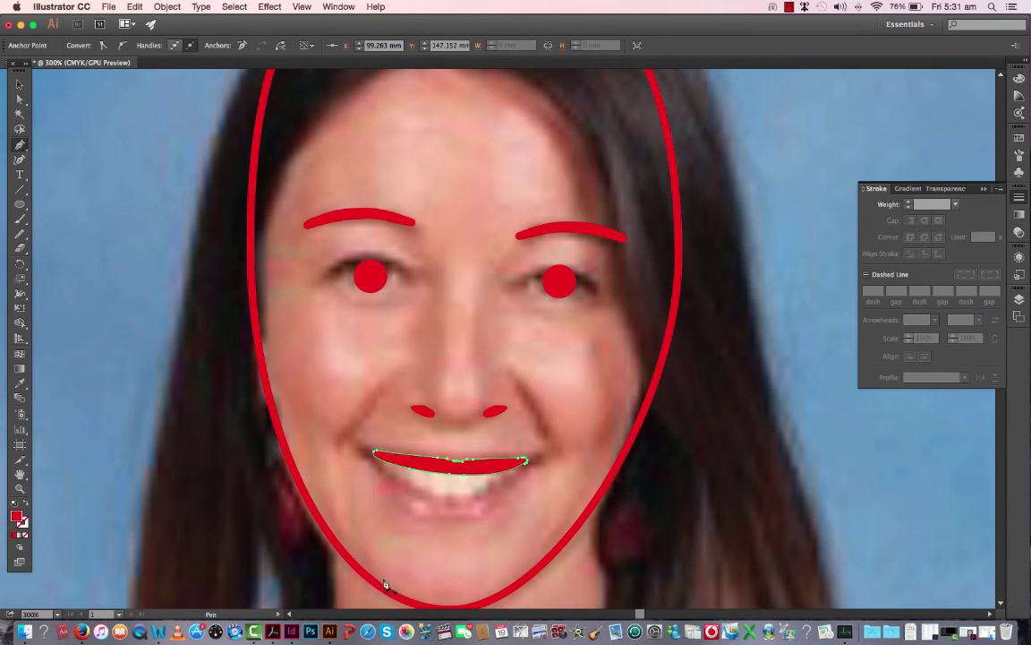
super+click(416, 522)
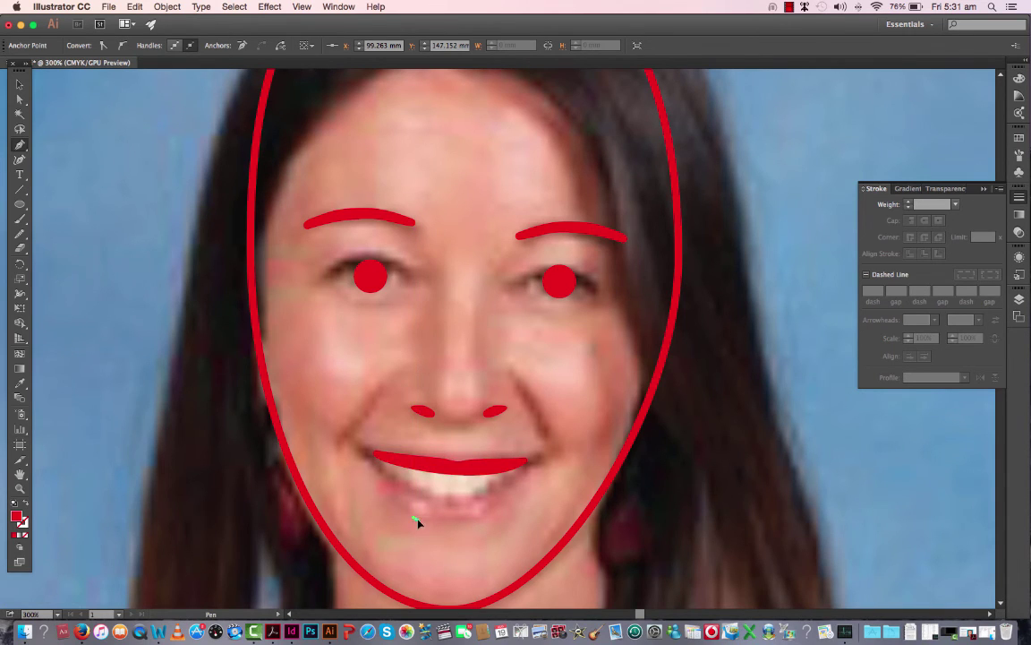
mouse_move(419, 520)
mouse_down()
mouse_move(488, 520)
mouse_move(217, 531)
mouse_move(437, 460)
mouse_move(433, 524)
mouse_move(486, 526)
mouse_move(428, 529)
mouse_move(456, 509)
mouse_up()
Step: Thicken the round-ended lower-lip line and expand it into a filled shape about 2.9 mm high, leaving it deselected
click(955, 204)
click(976, 305)
key(shift+w)
key(v)
click(455, 526)
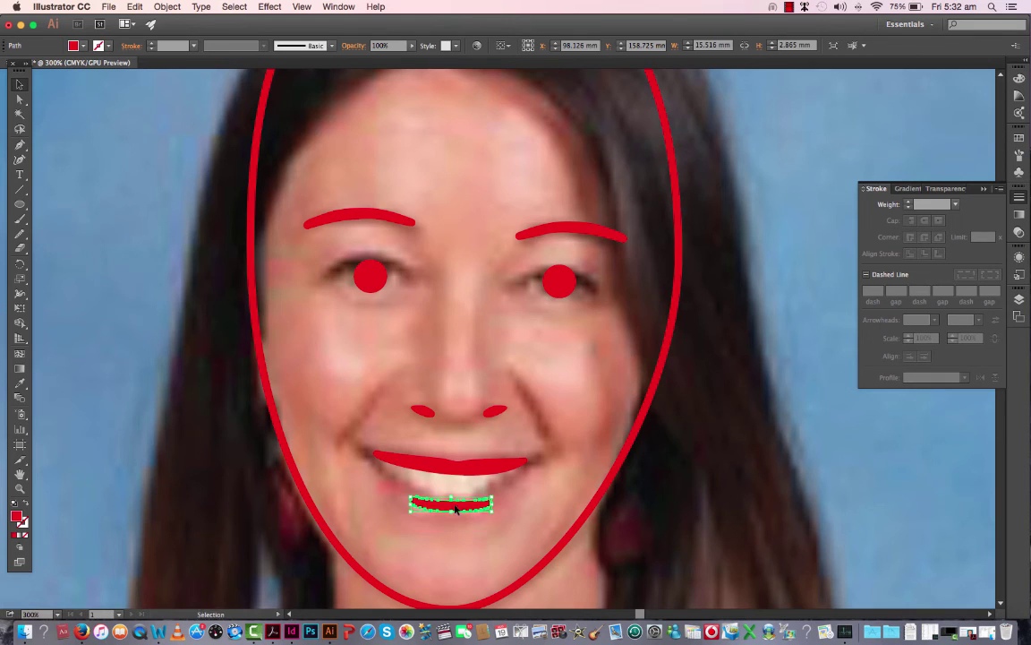
click(470, 548)
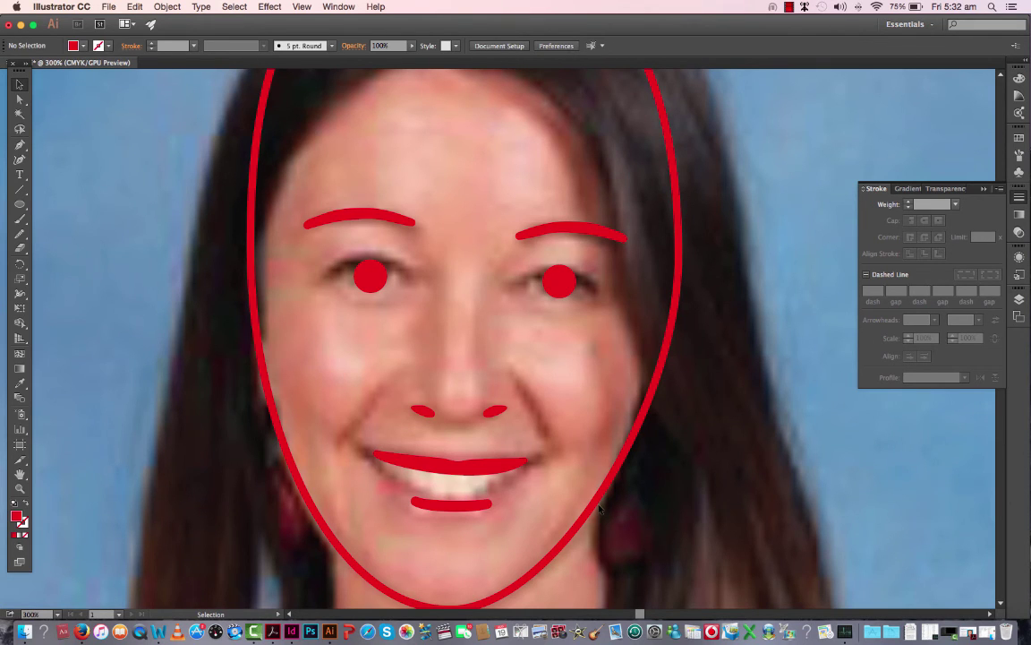
Step: Hide and show the photo layer to check the traced face on its own, leaving the photo shown
key(super+minus)
key(super+minus)
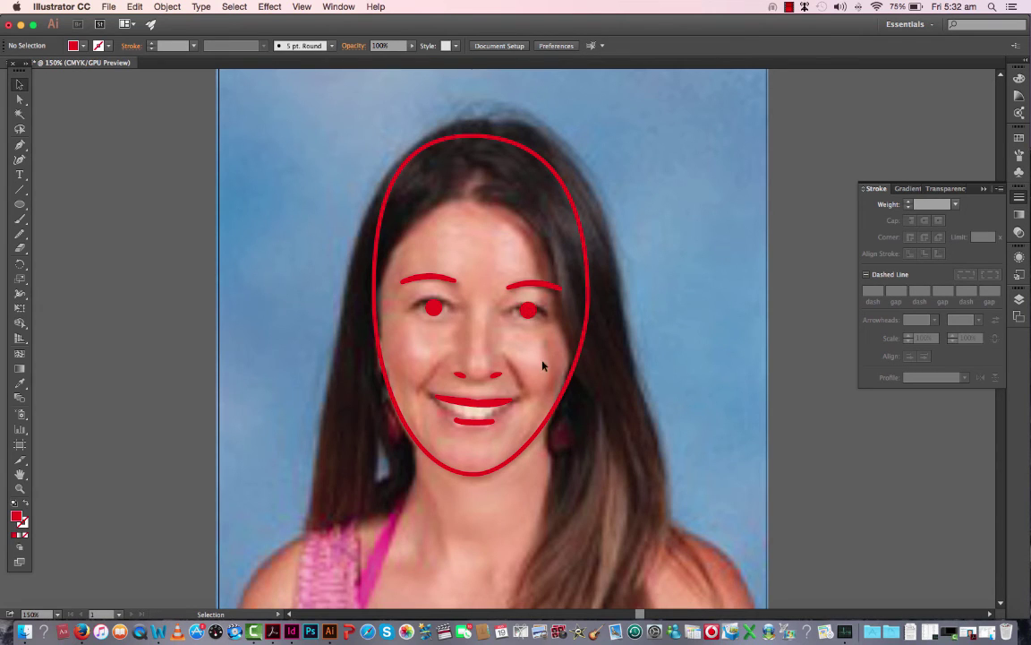
click(1018, 299)
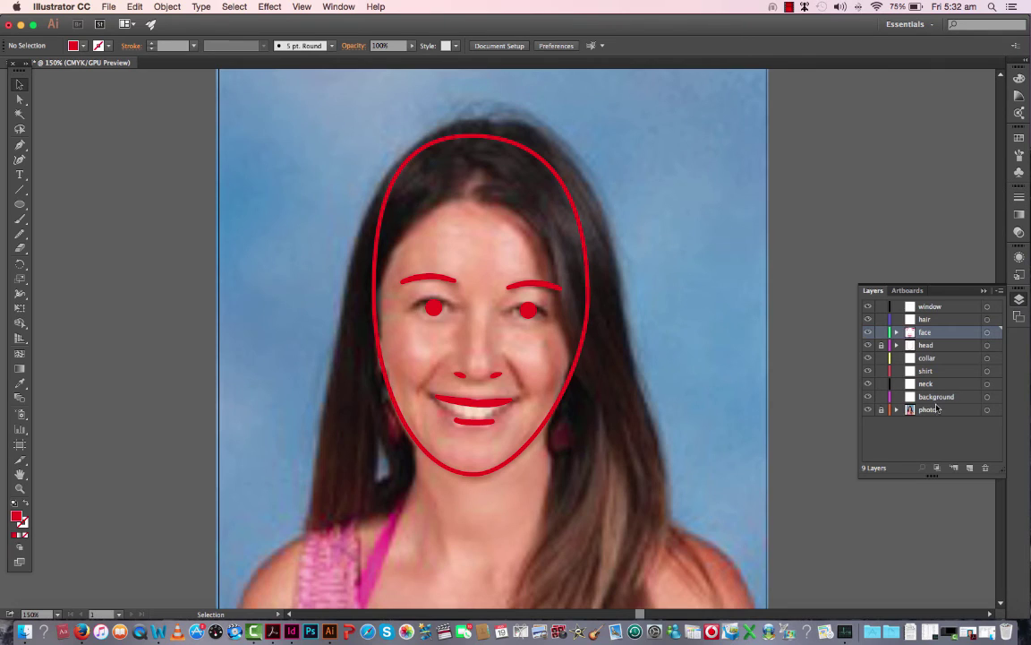
click(868, 410)
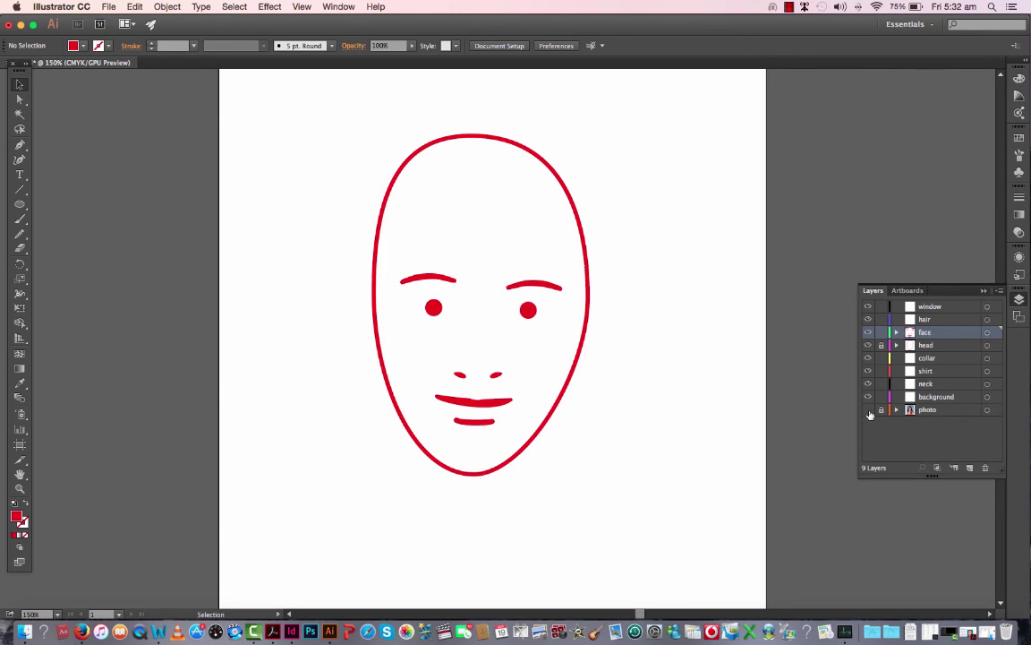
click(867, 410)
click(868, 410)
click(867, 410)
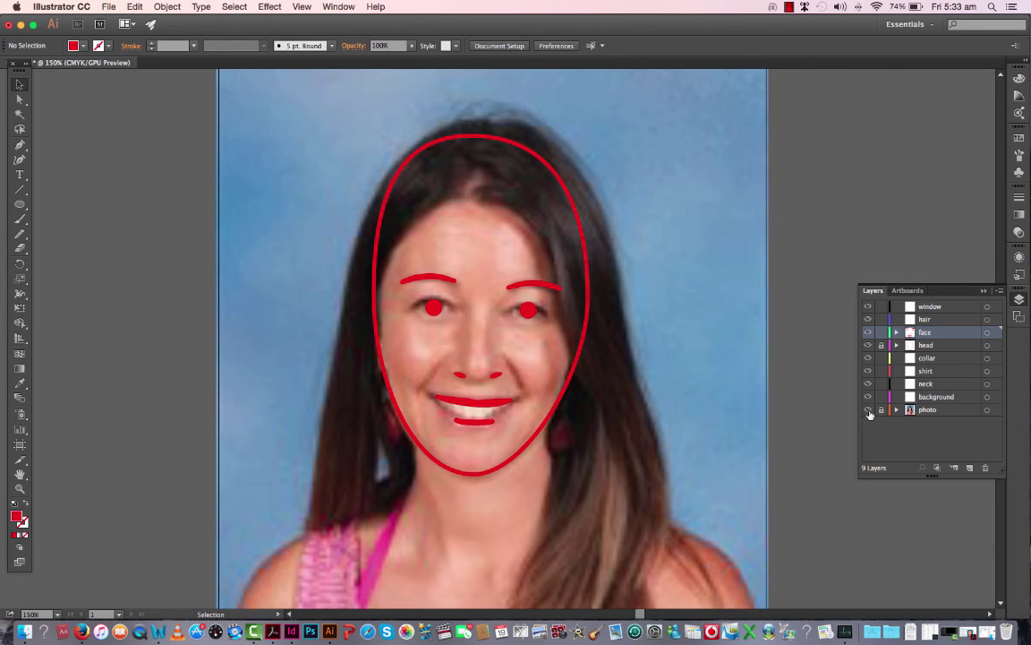
click(939, 345)
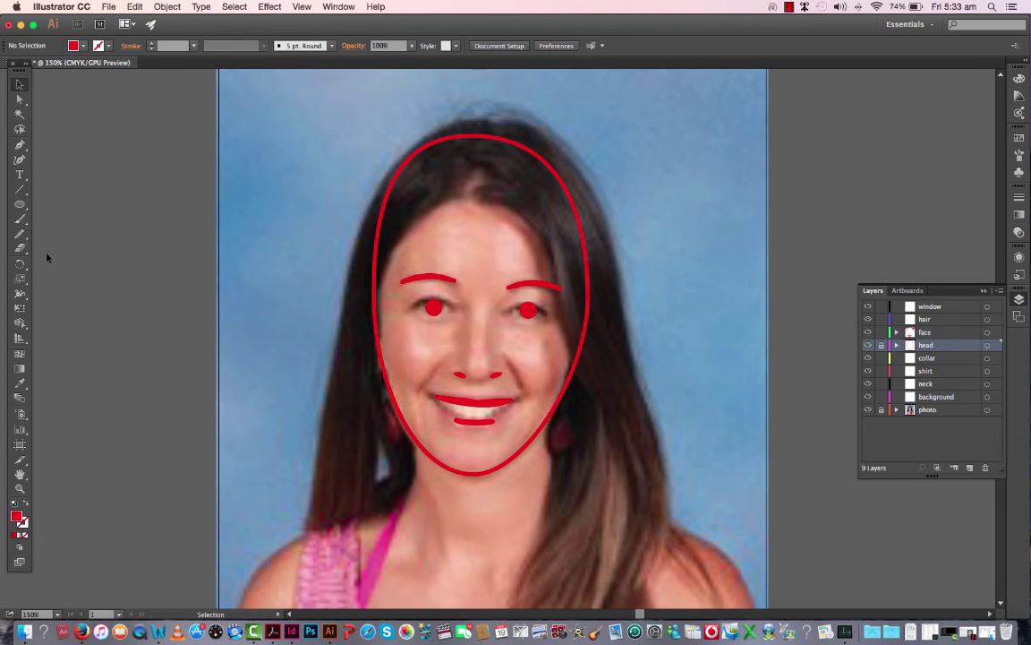
click(20, 385)
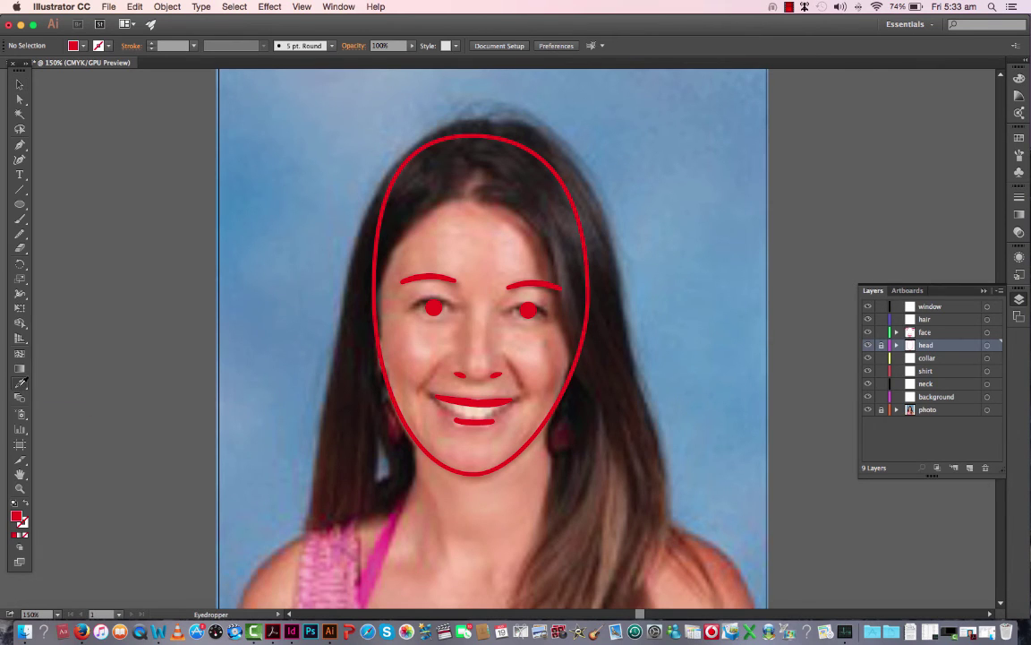
click(435, 335)
click(26, 505)
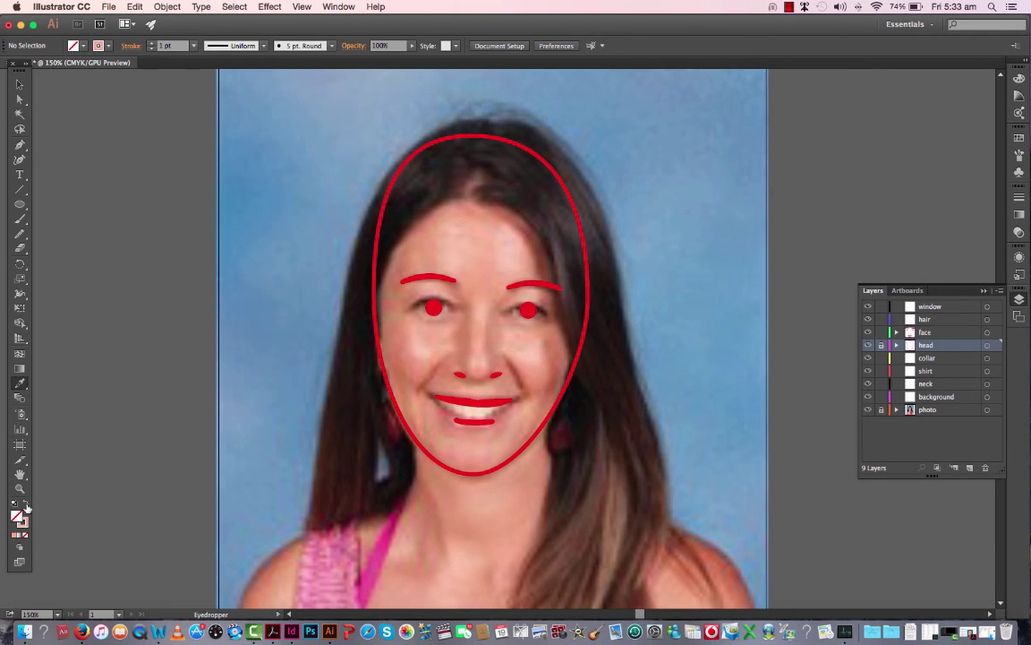
Step: Unlock the head layer and fill the head outline with the skin tone sampled from the cheek in the photo
key(super)
key(v)
click(400, 416)
key(i)
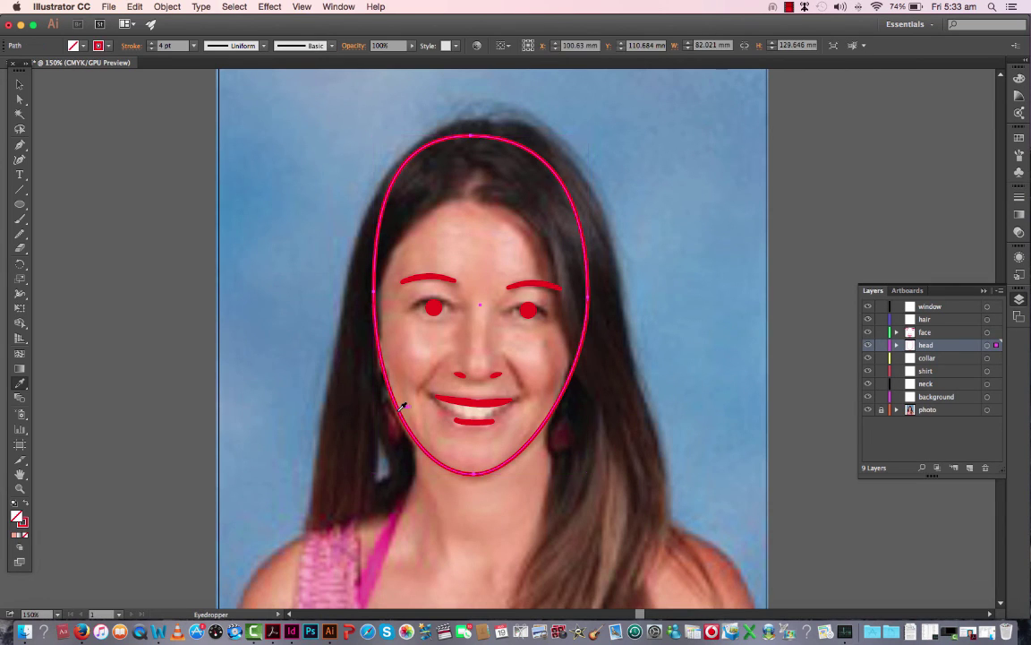
click(430, 331)
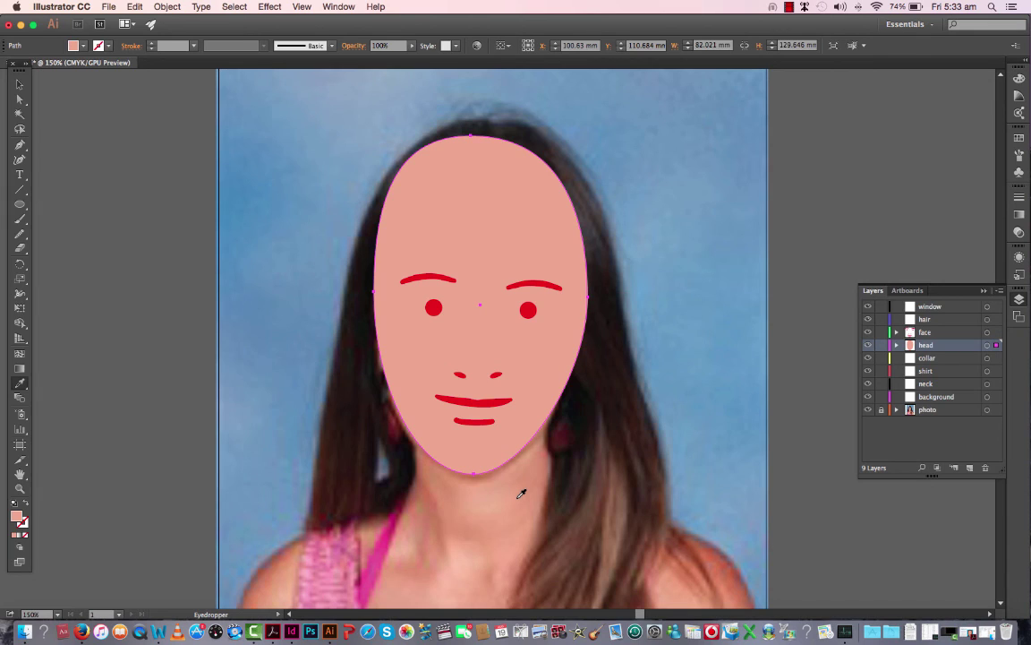
Step: Try a lighter Color Guide tint on the head shape and return to the base skin tone
click(1019, 95)
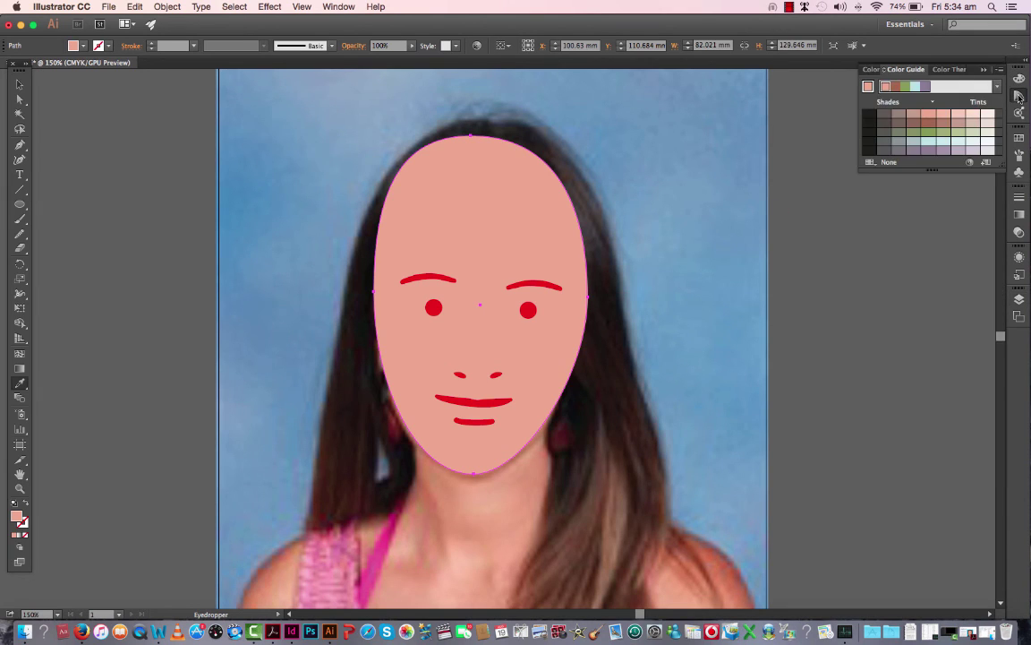
click(958, 115)
click(930, 117)
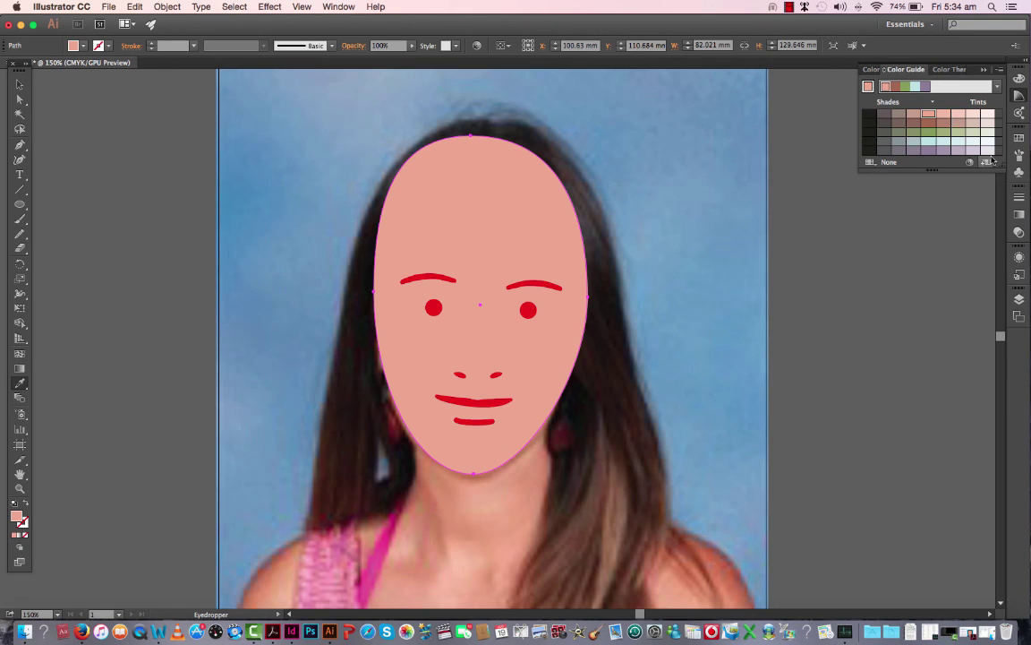
Step: Give the head shape a black 10 pt outline and leave it deselected
click(22, 523)
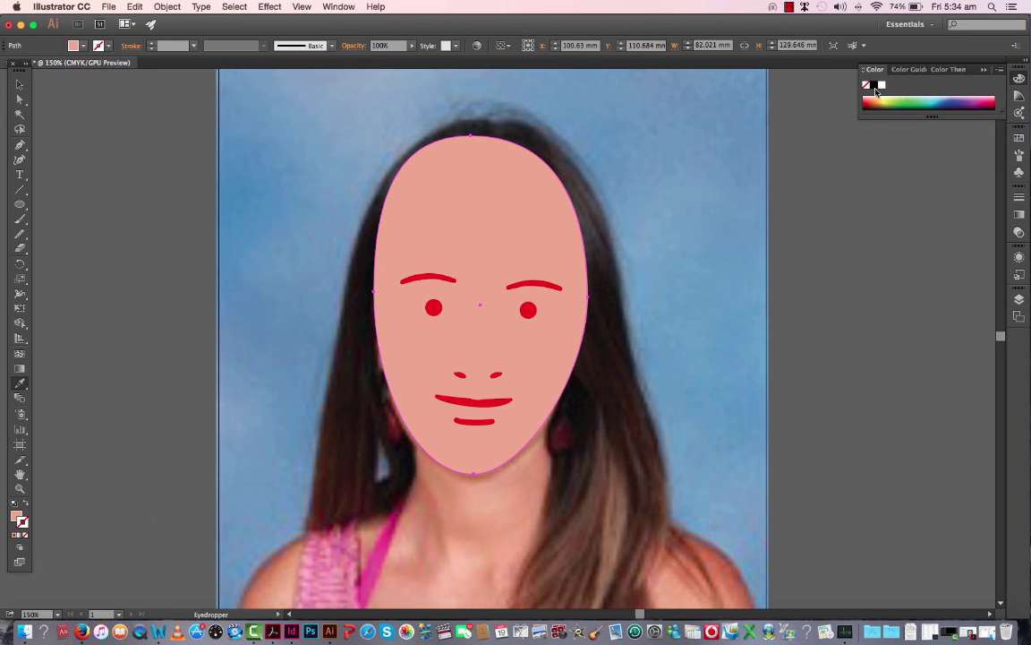
click(1019, 138)
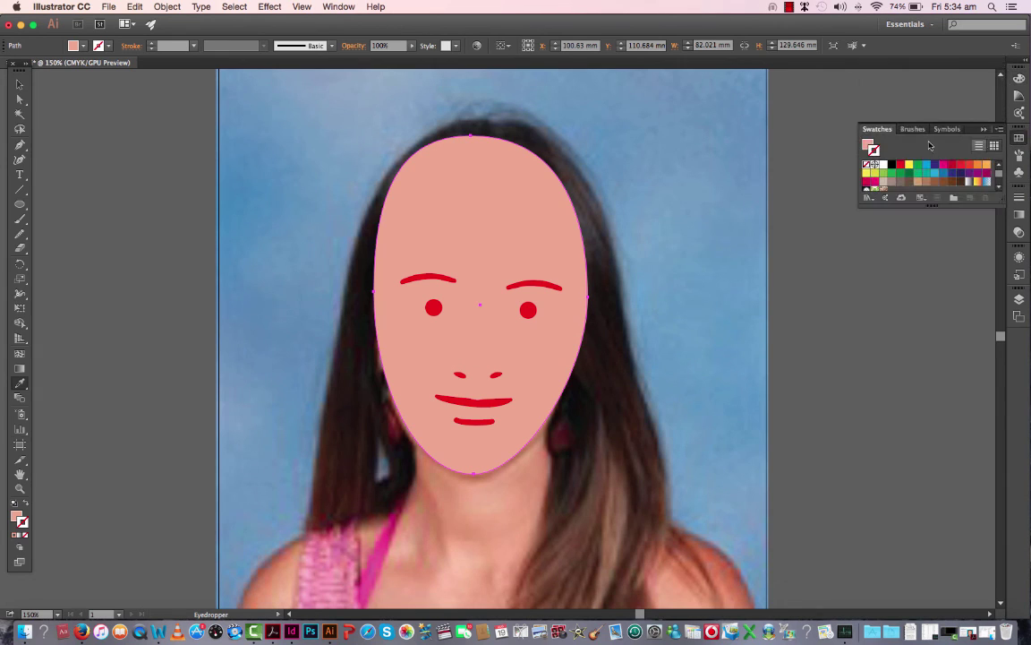
click(892, 168)
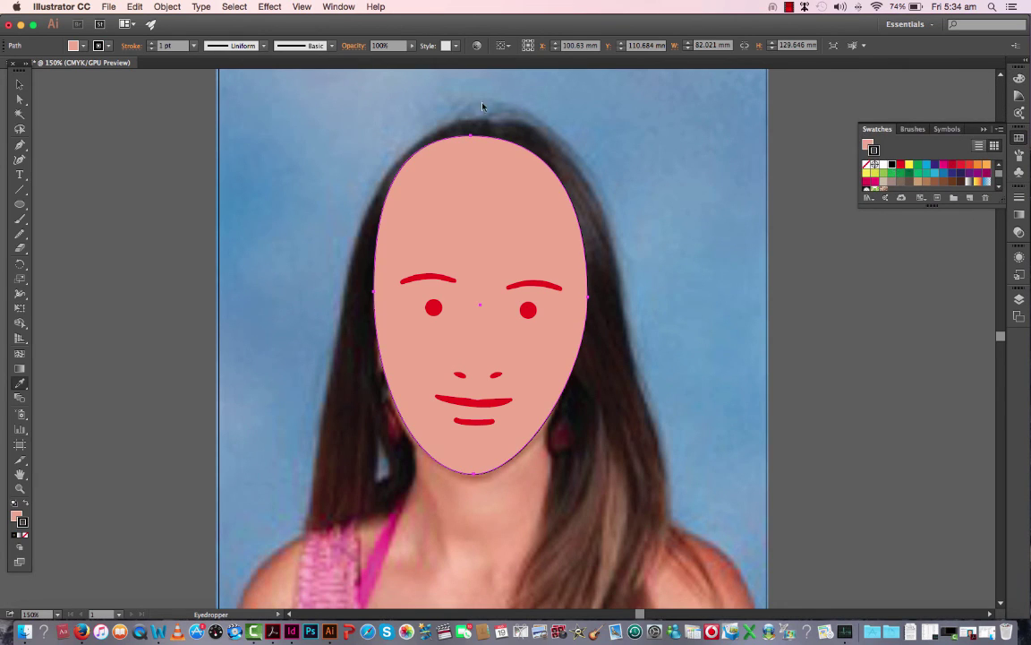
click(194, 46)
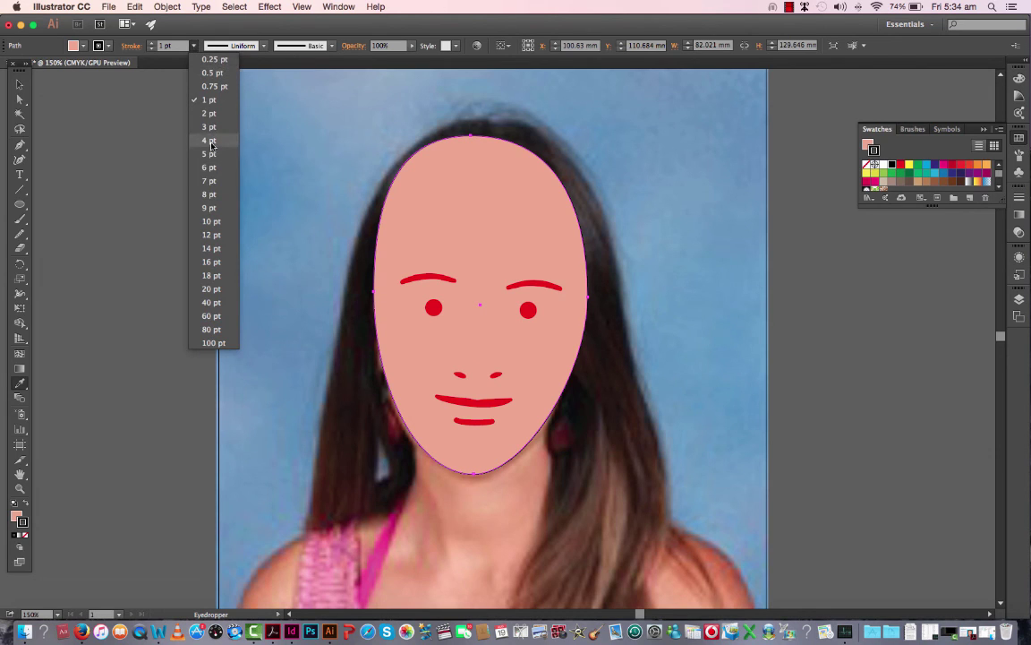
click(209, 207)
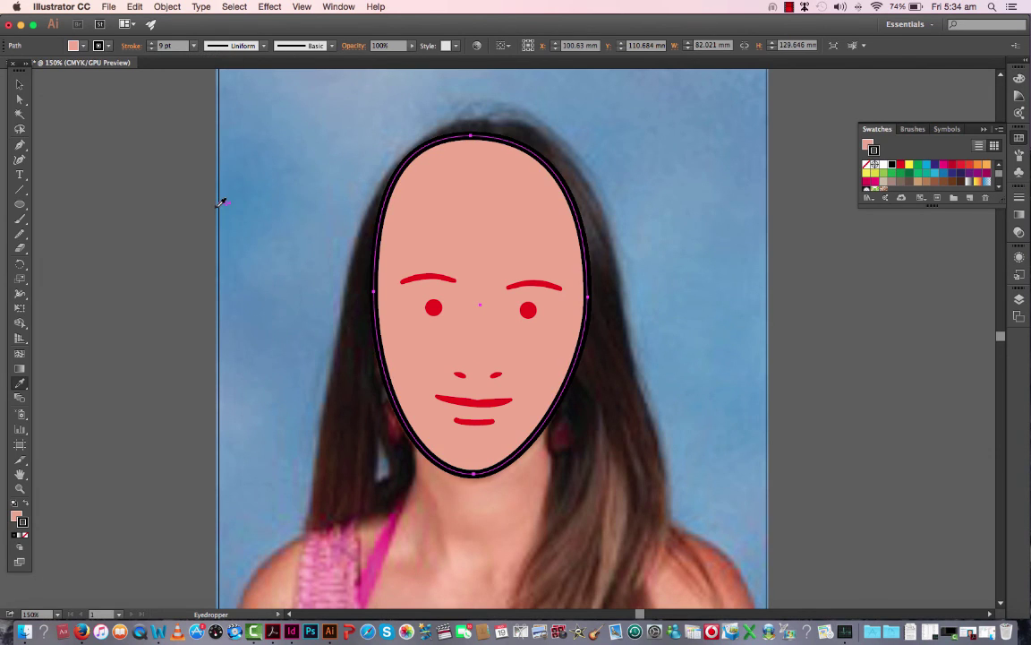
click(193, 46)
click(210, 221)
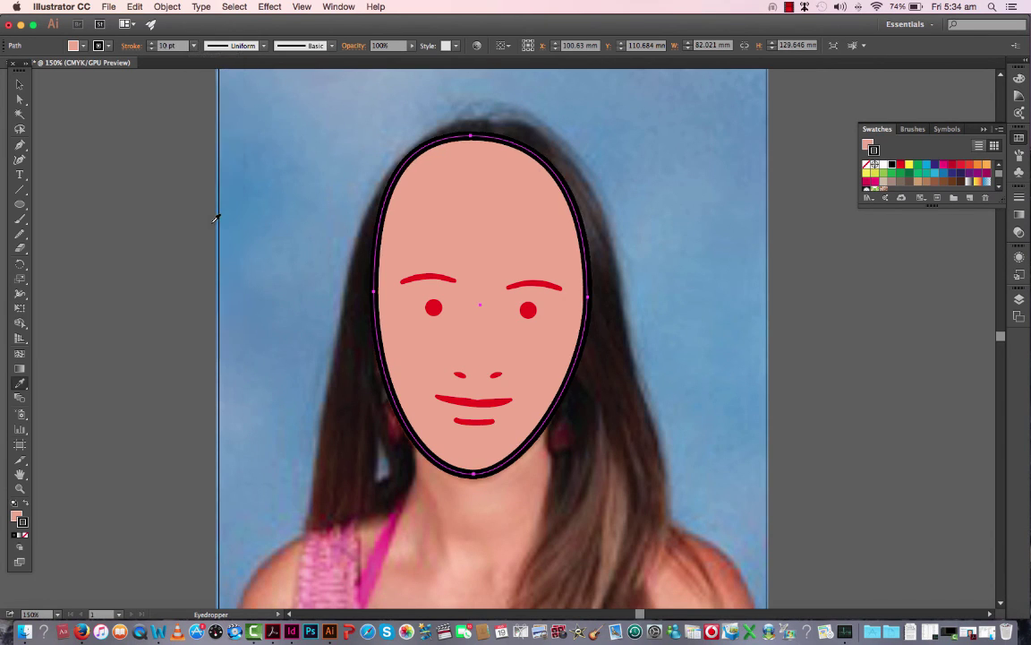
click(20, 84)
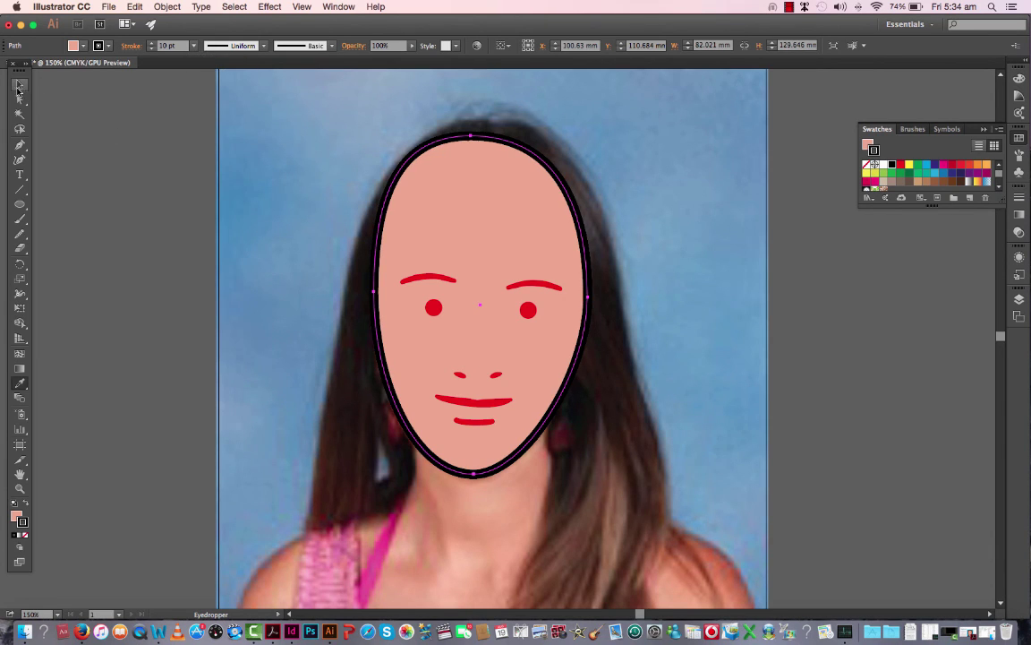
click(90, 113)
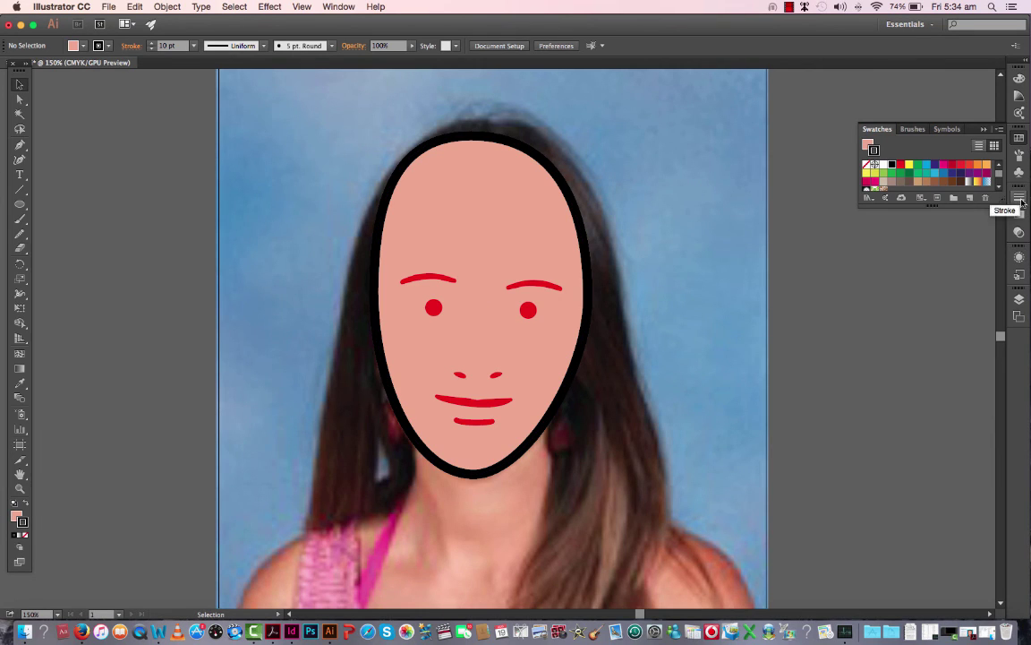
Step: Detach the Layers panel so it floats over the workspace and collapse the remaining Artboards panel
click(1018, 299)
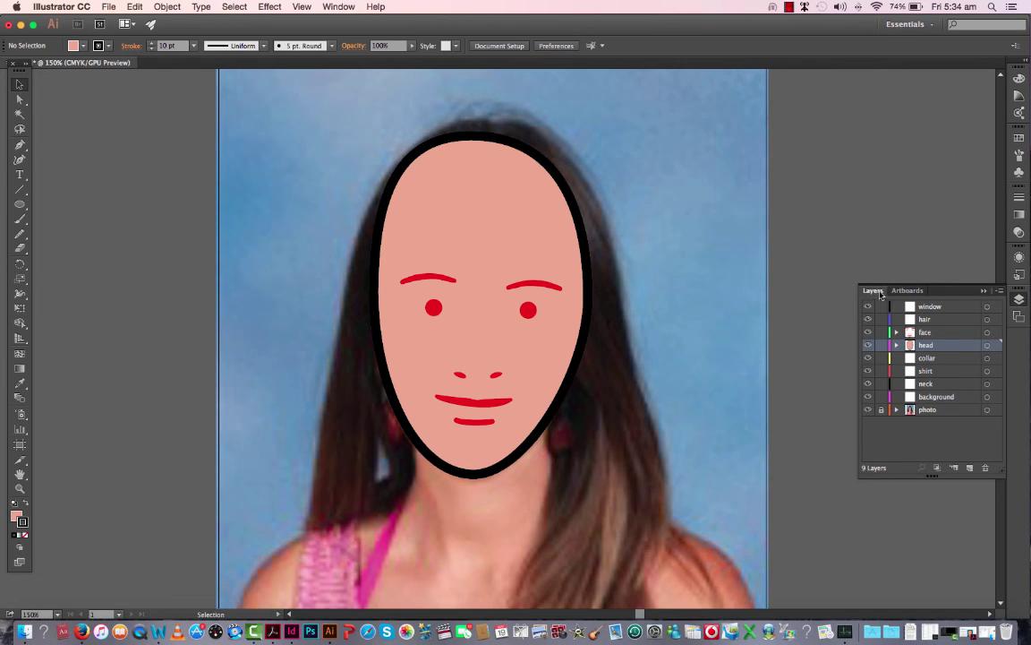
drag(881, 291, 833, 112)
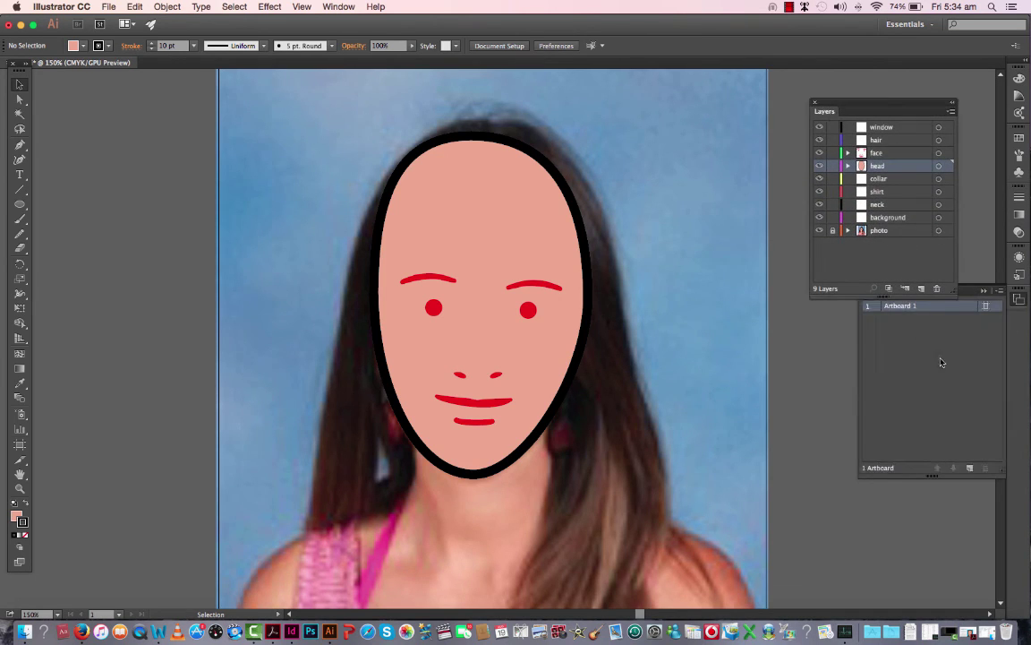
click(984, 290)
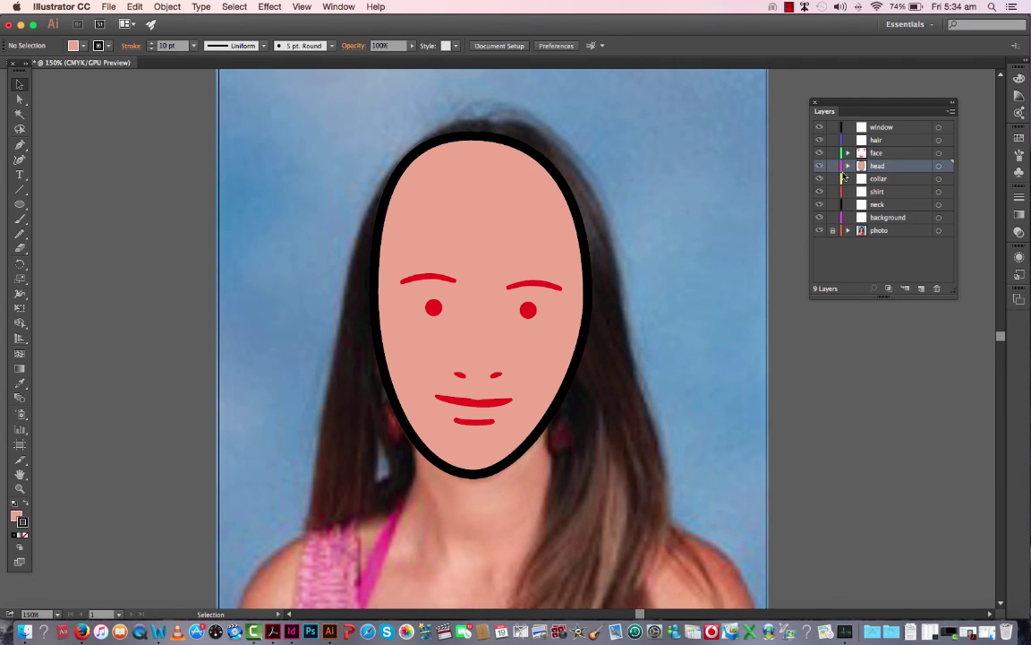
Step: Lock the head layer, fill all the facial features on the face layer with black, and deselect them
click(890, 155)
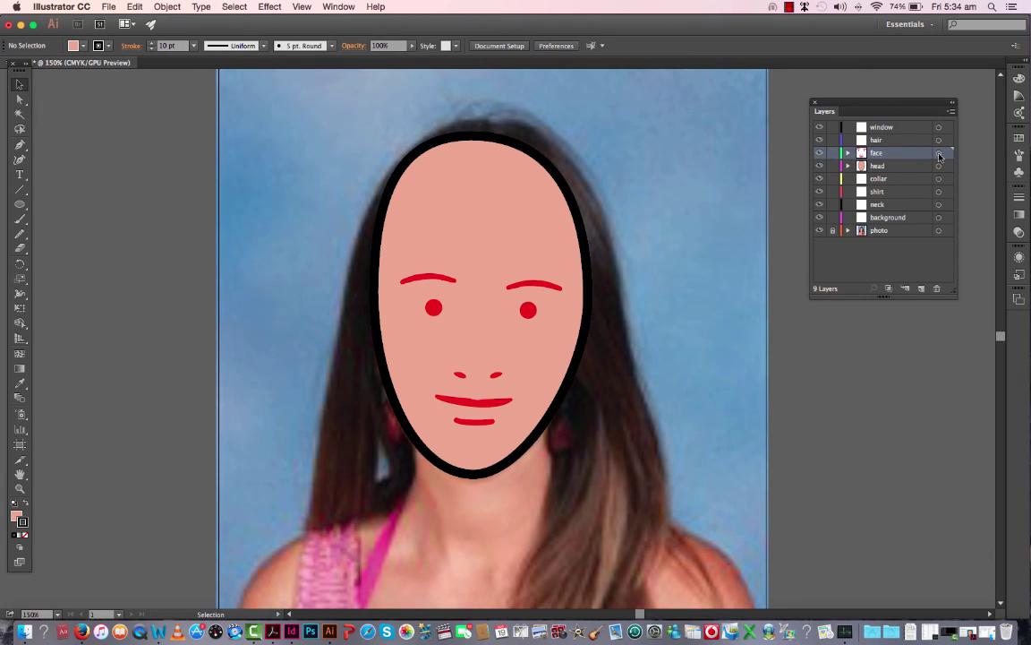
click(833, 167)
click(938, 154)
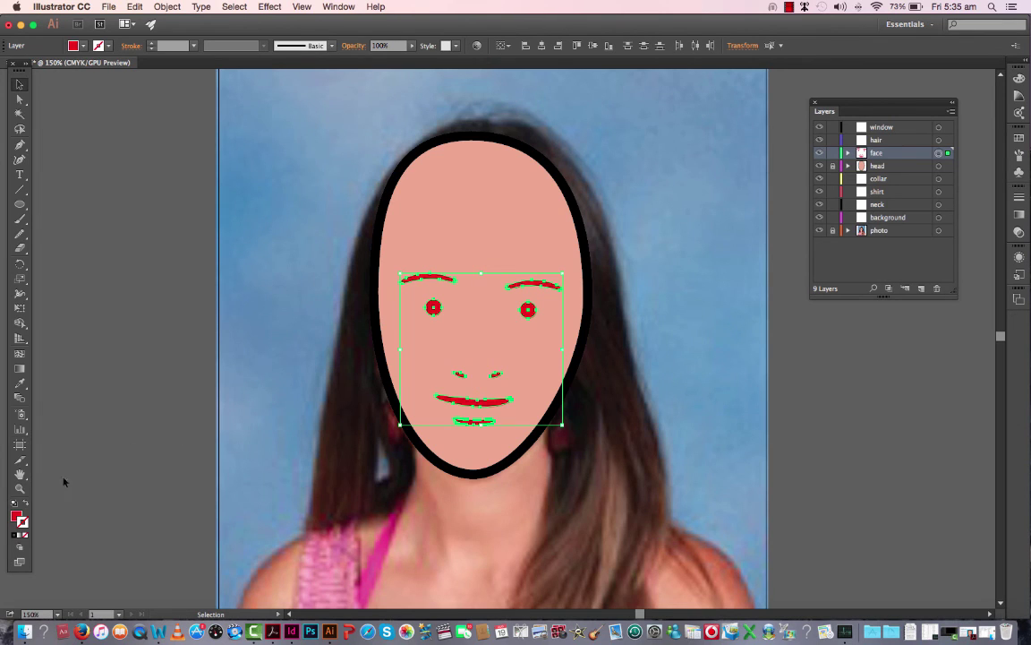
click(17, 517)
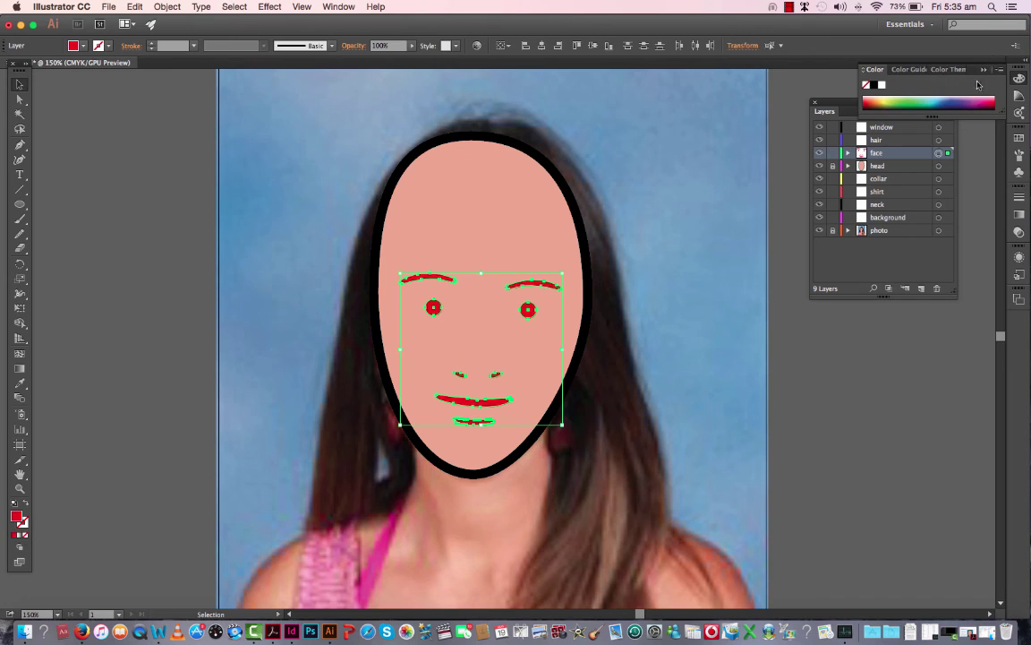
click(876, 86)
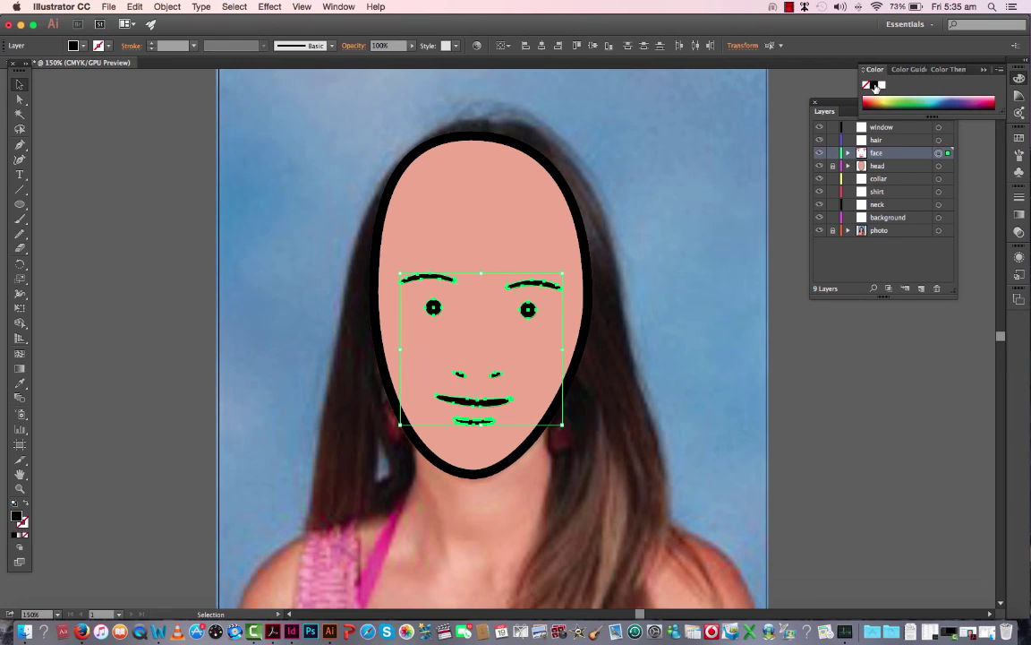
click(817, 354)
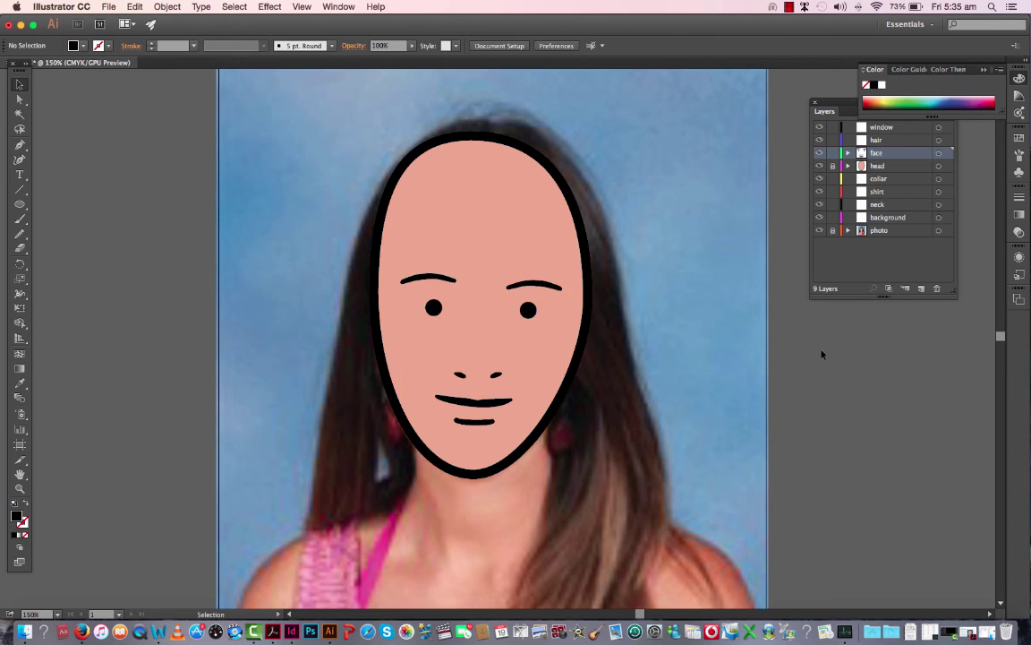